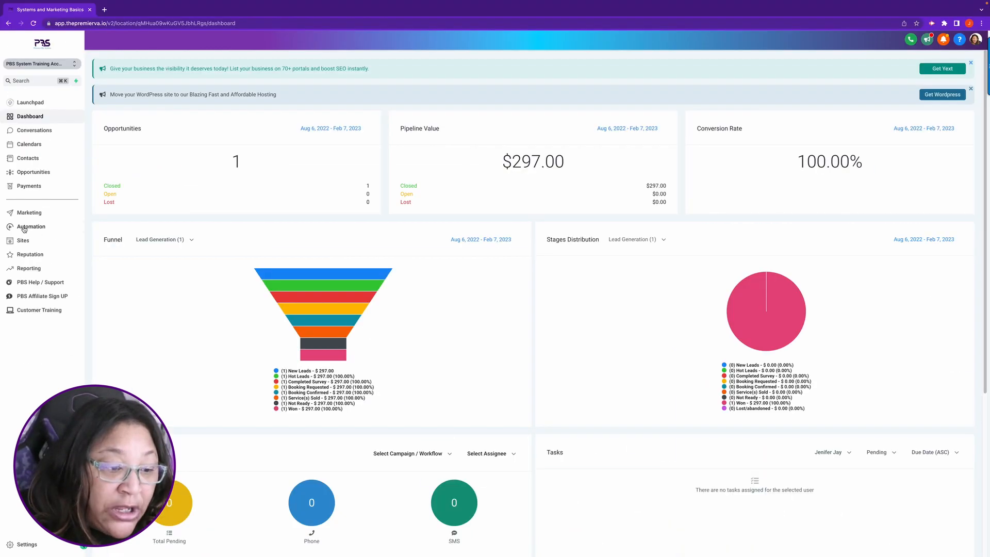
Step: In the automation workflows area, create a folder named "Lead Magnet Offer"
left_click(58, 163)
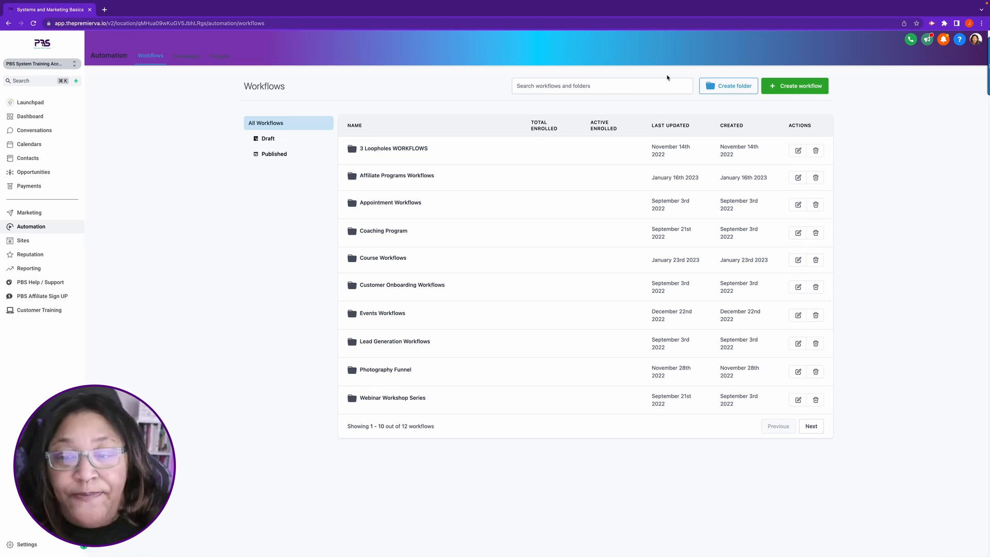
left_click(735, 86)
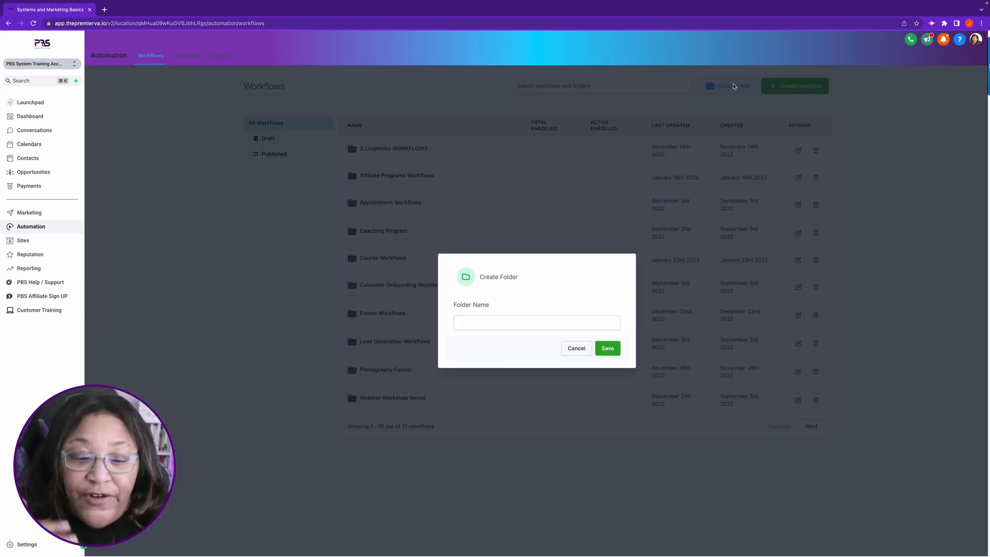
left_click(470, 321)
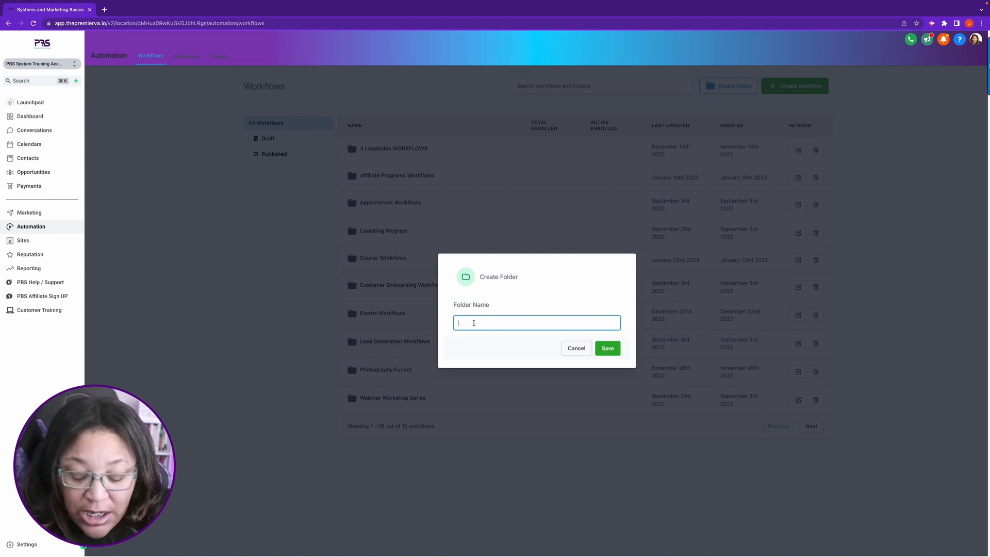
type("Lea")
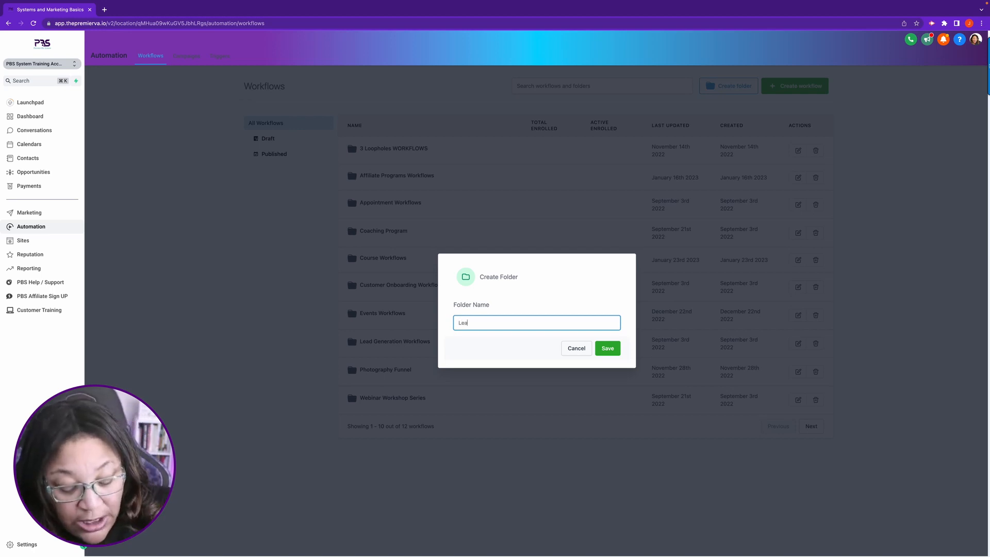
type("d")
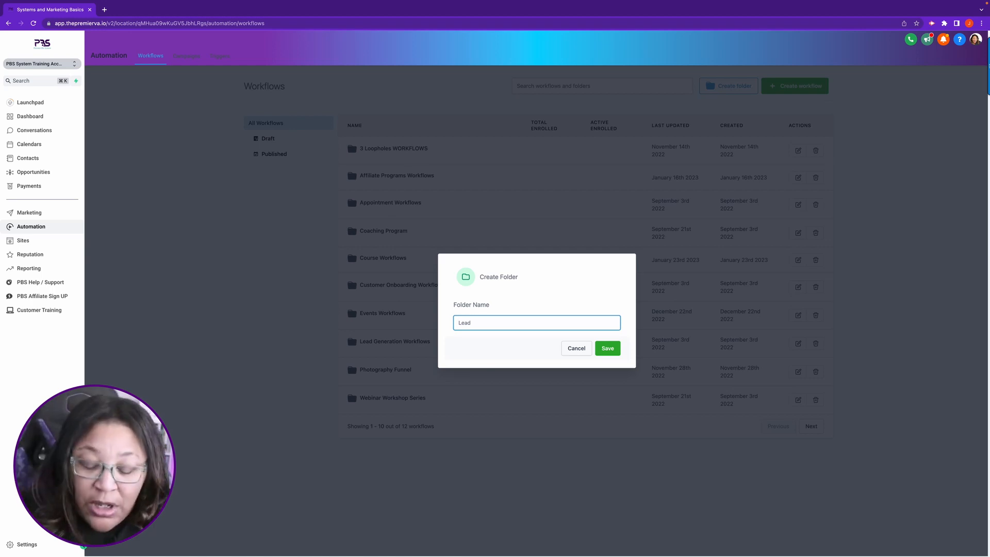
type("Magnet")
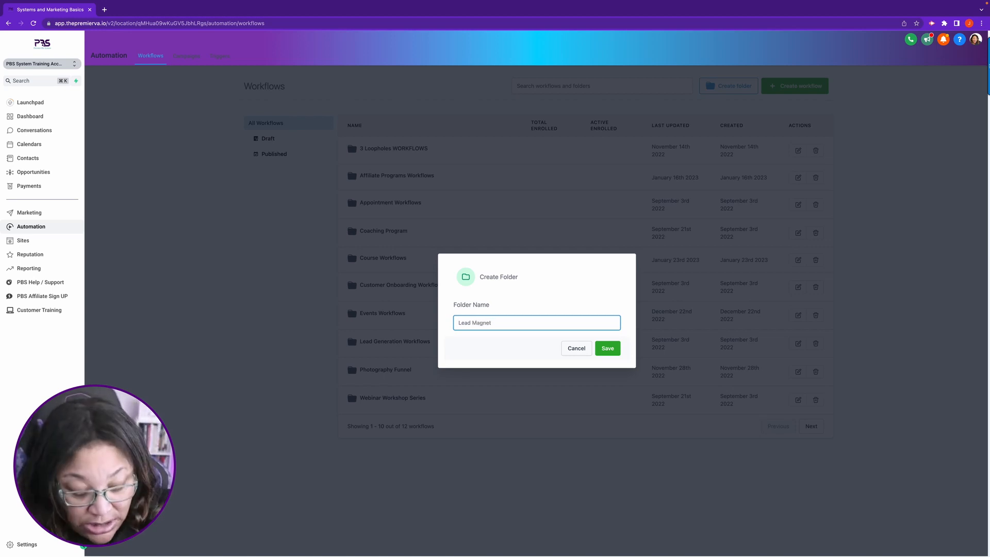
type(" Offer")
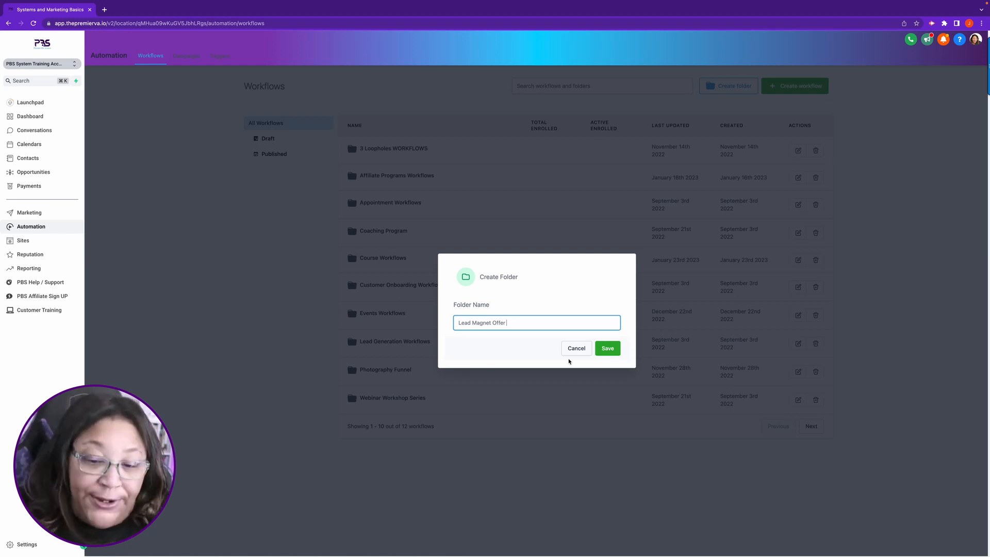
left_click(607, 349)
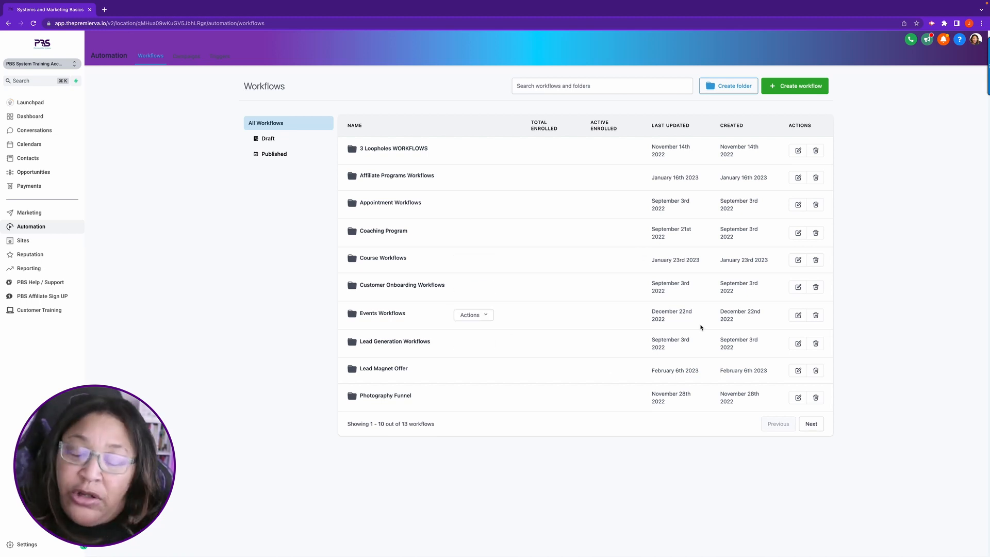
Step: Create another workflow folder named "Strategic System Growth Plan"
left_click(732, 88)
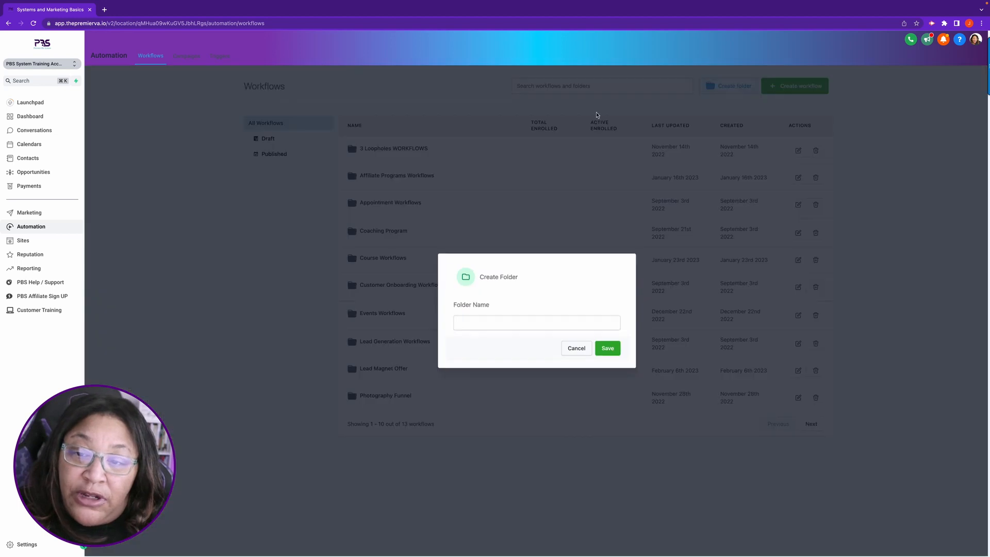
left_click(478, 321)
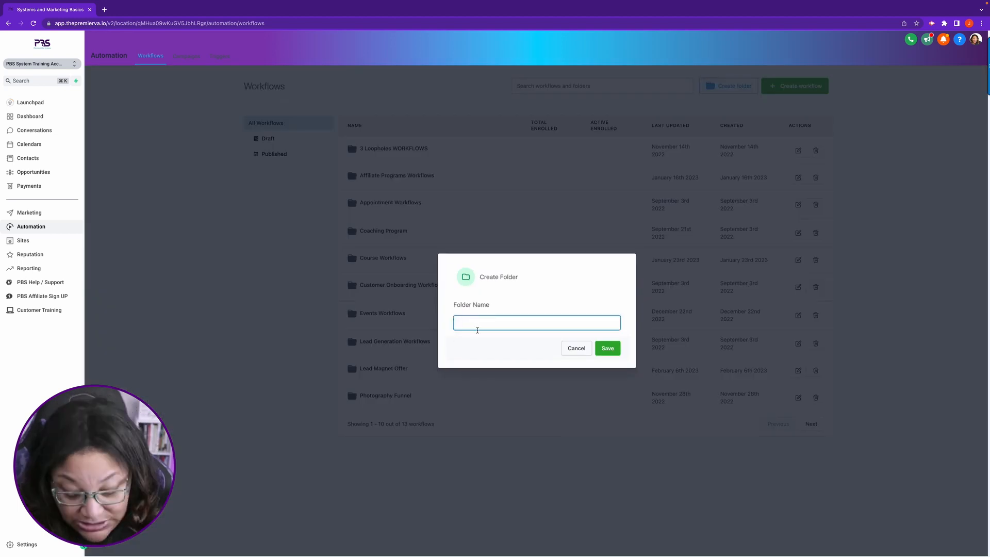
type("Strateg")
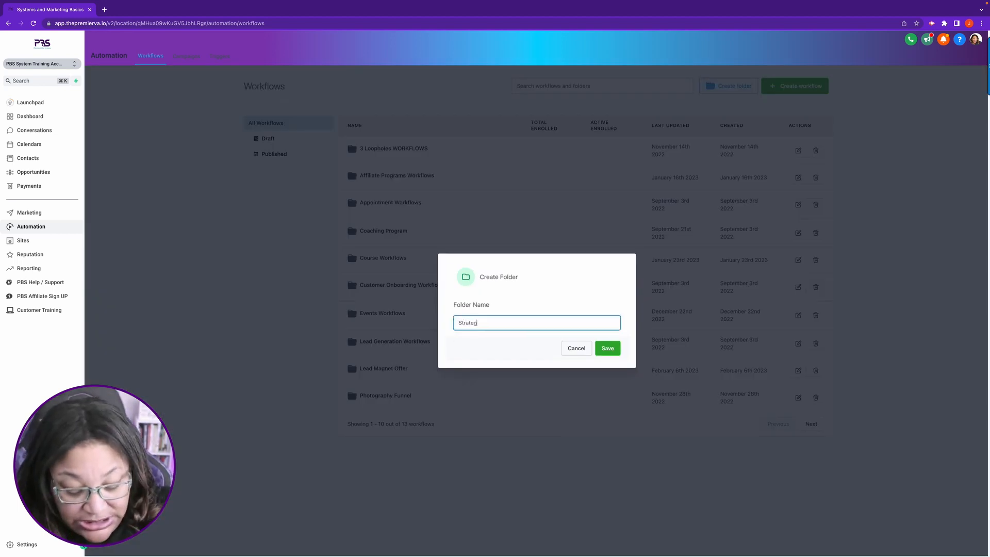
type("ic System ")
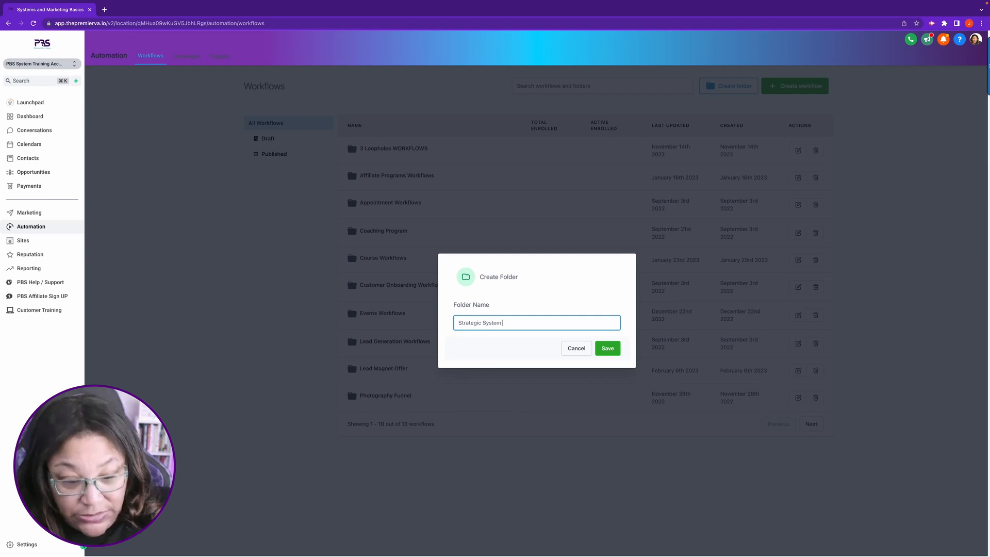
type("Growth Plant")
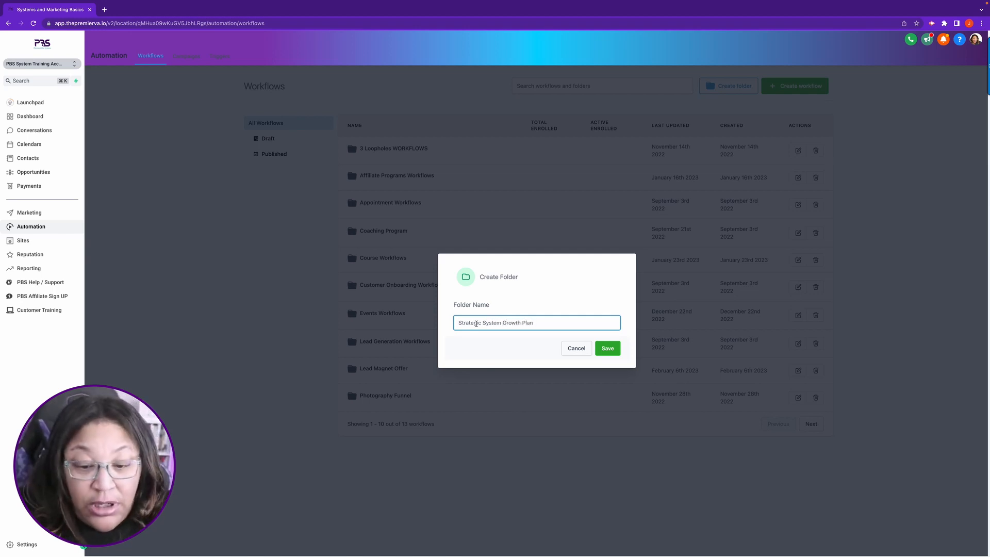
left_click(609, 348)
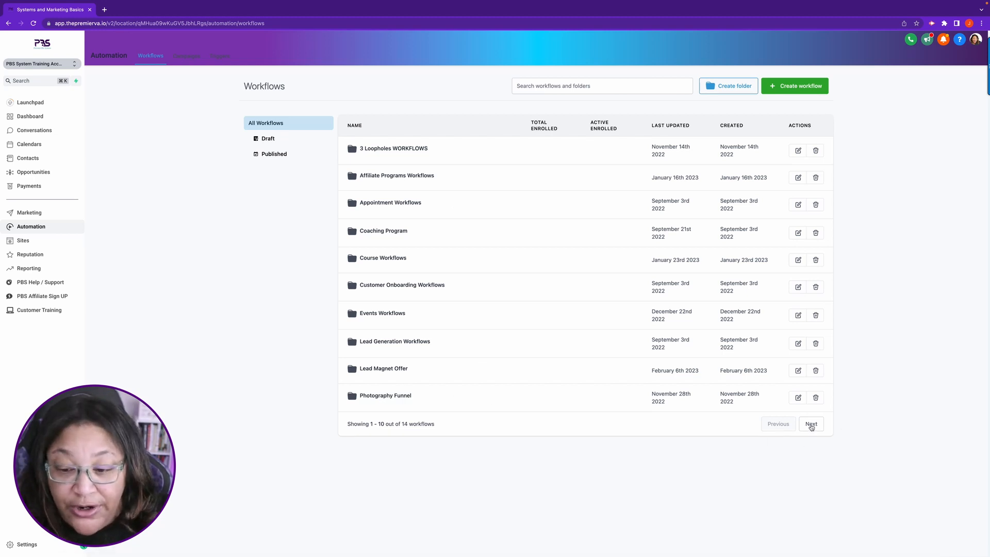
Step: Open the Strategic System Growth Plan folder and start a new blank workflow from scratch inside it
left_click(811, 424)
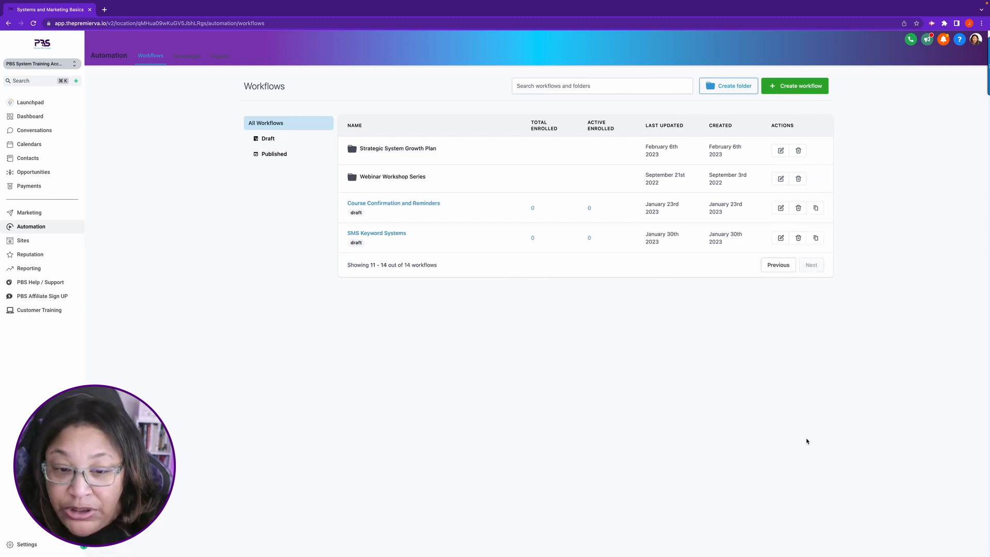
left_click(397, 150)
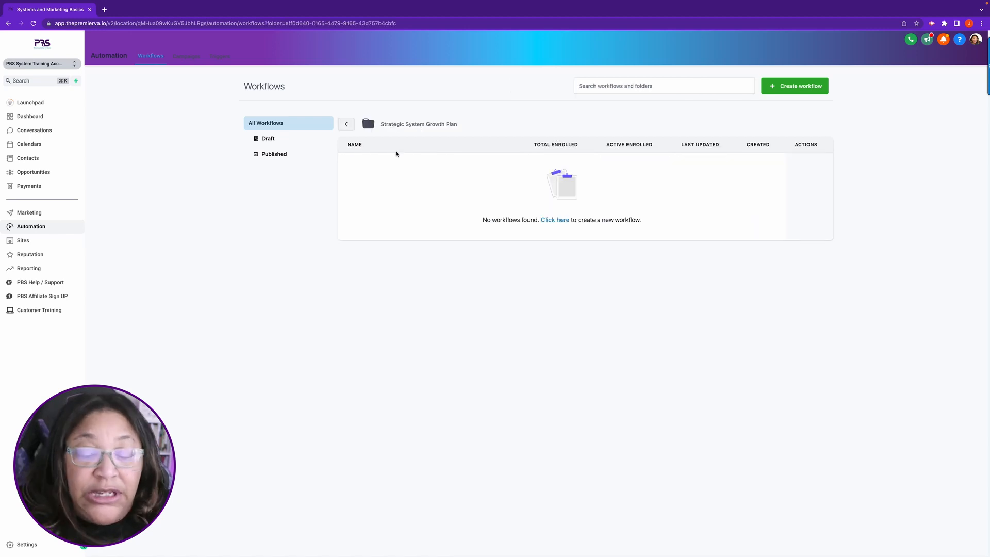
left_click(792, 91)
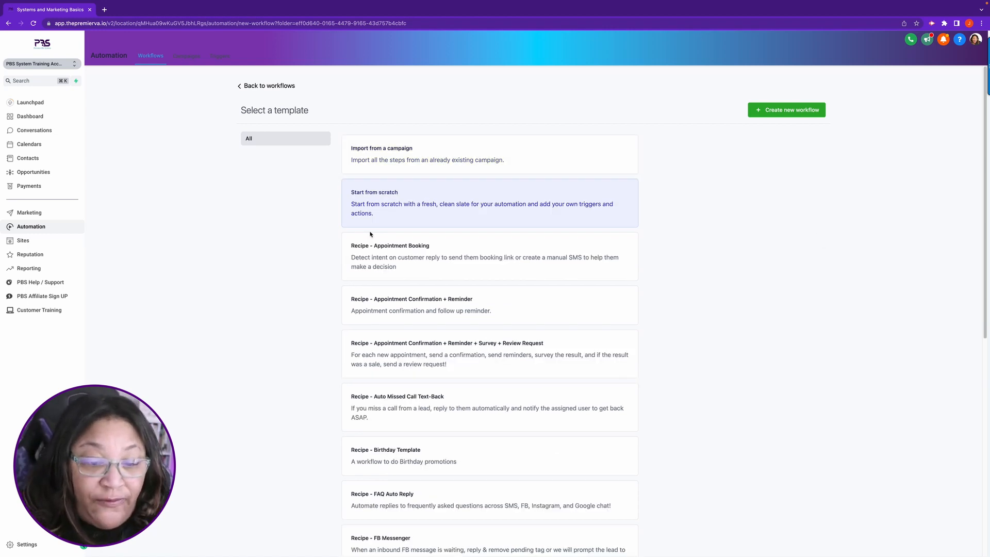
left_click(779, 115)
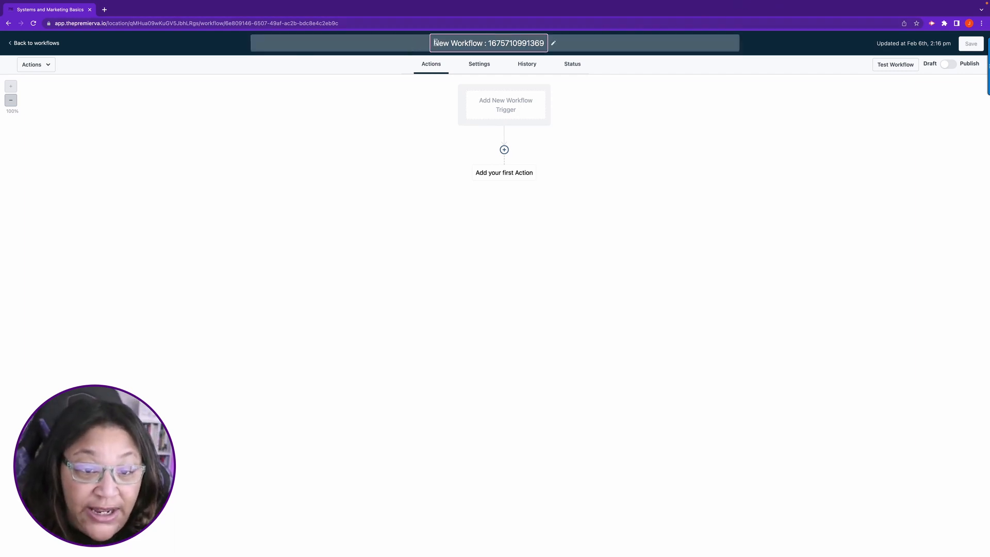
Step: Rename the new workflow "Strategic System Plan Nurture"
left_click_drag(435, 44, 540, 43)
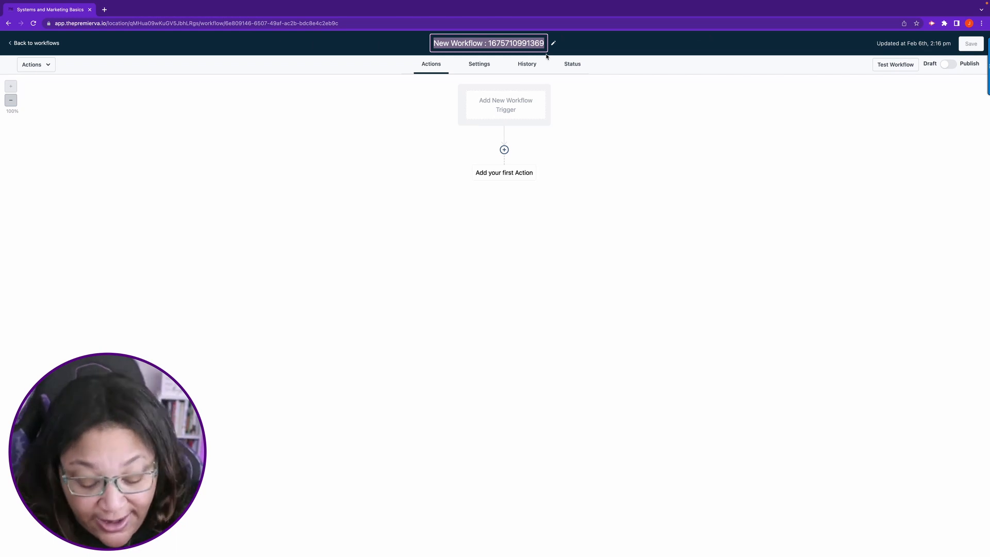
type("Str")
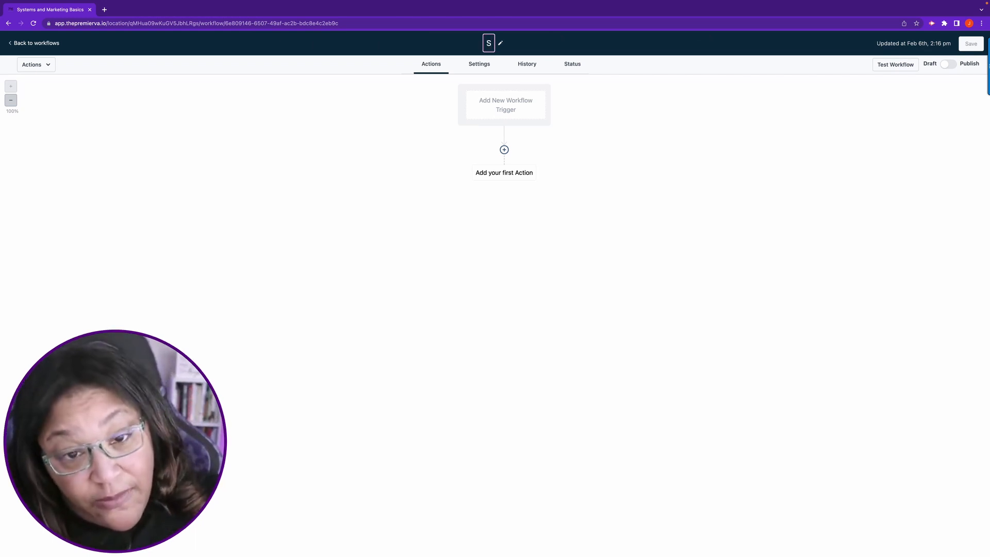
type("ategis")
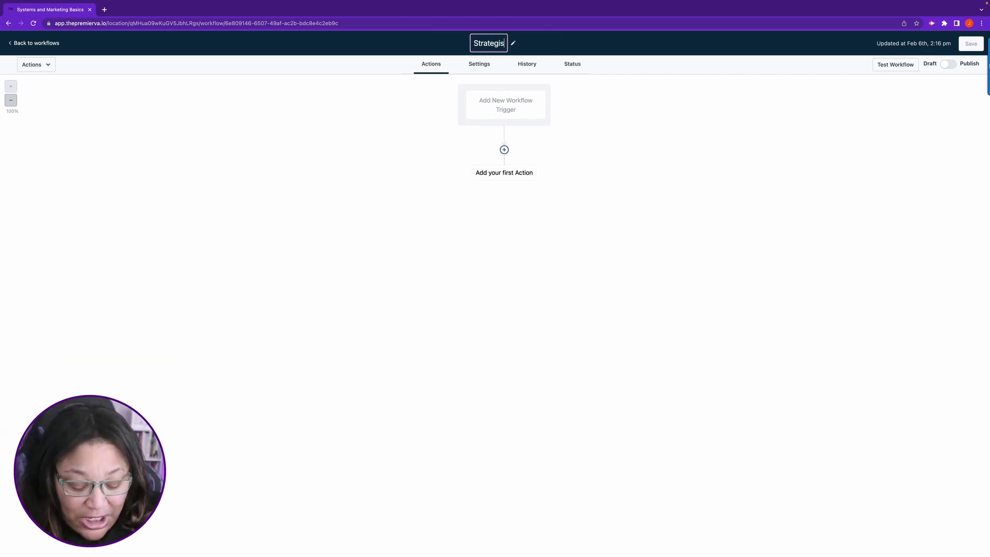
key("BackSpace")
type("c S")
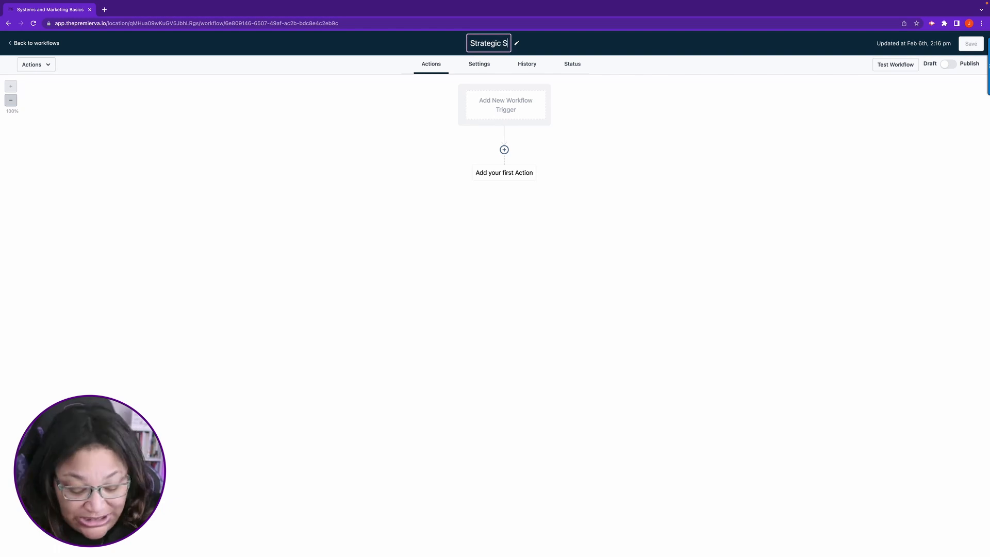
type("ystem Plan ")
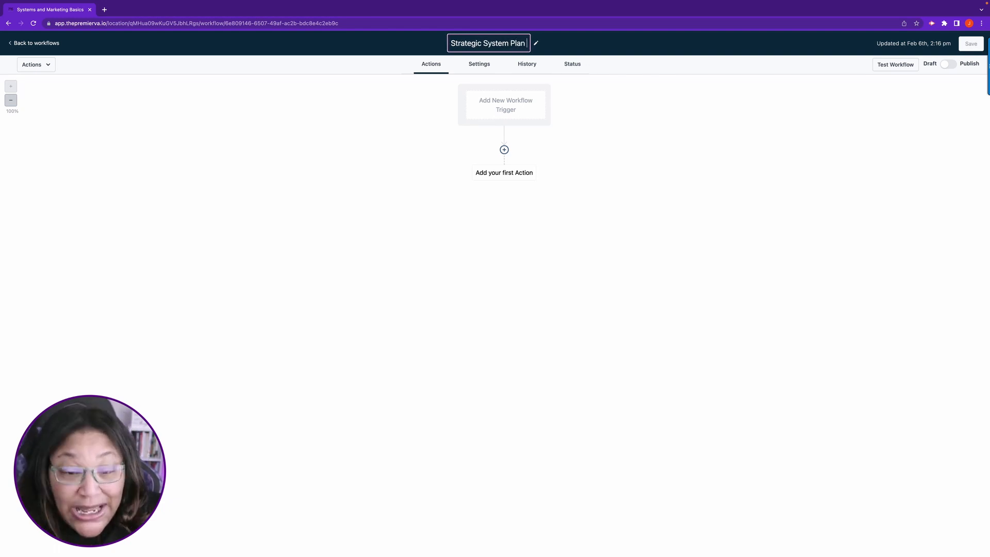
type("Confirmaiton")
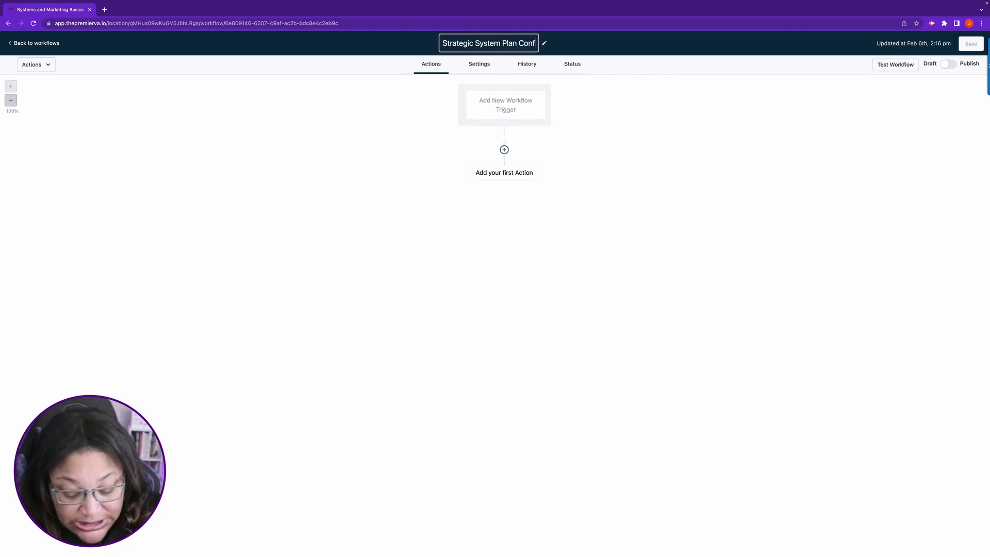
key("BackSpace")
key("BackSpace")
key("BackSpace")
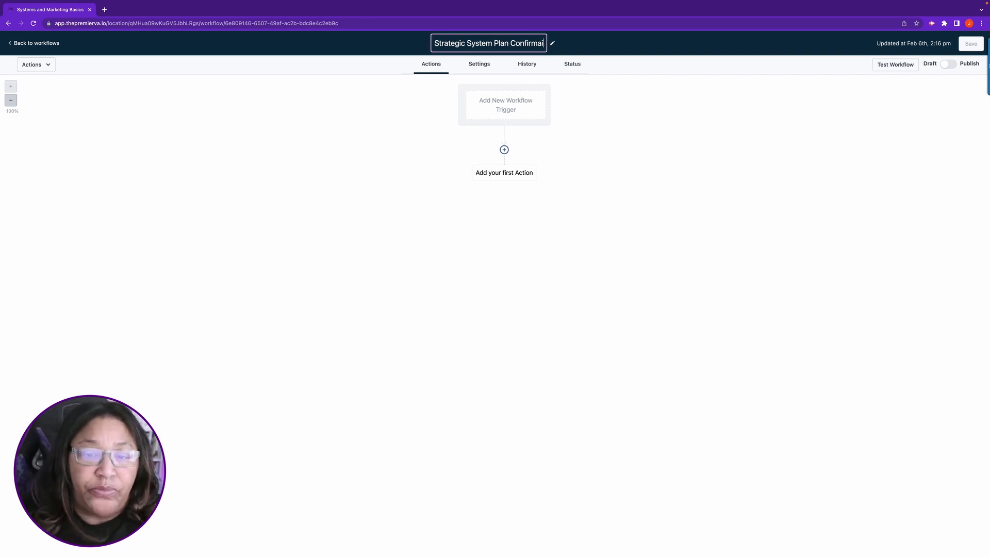
key("BackSpace")
key("BackSpace")
key("BackSpace")
key("BackSpace")
key("BackSpace")
key("BackSpace")
key("BackSpace")
key("BackSpace")
key("BackSpace")
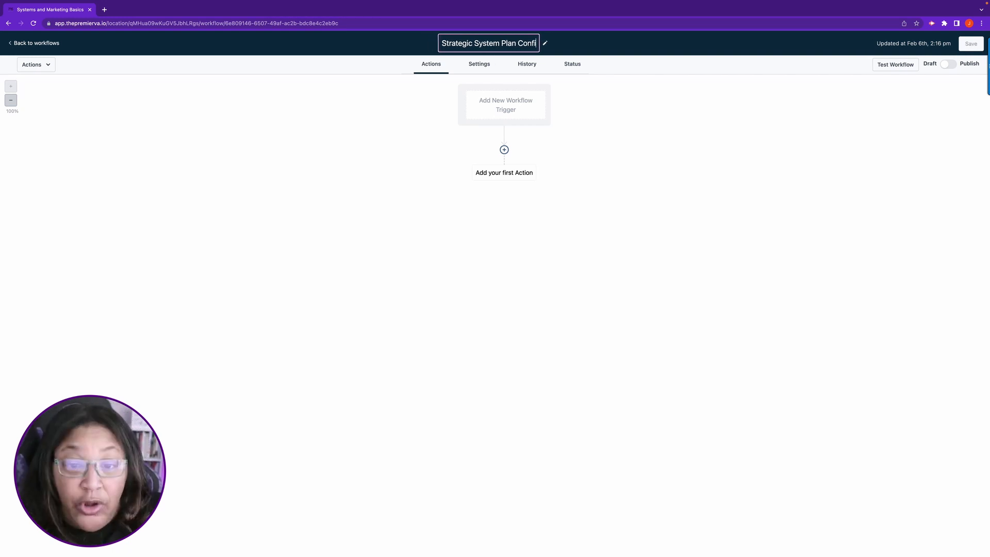
type("Nu")
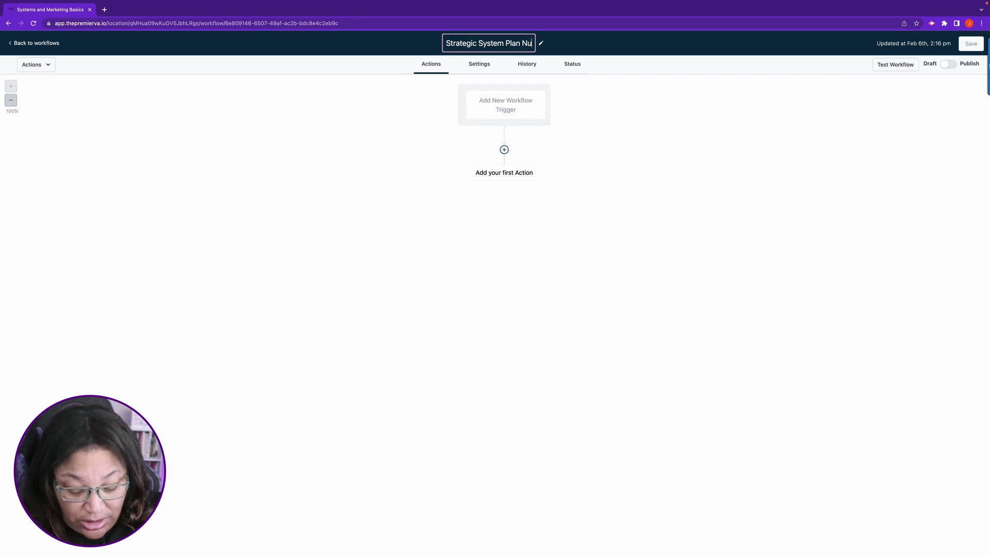
type("rt")
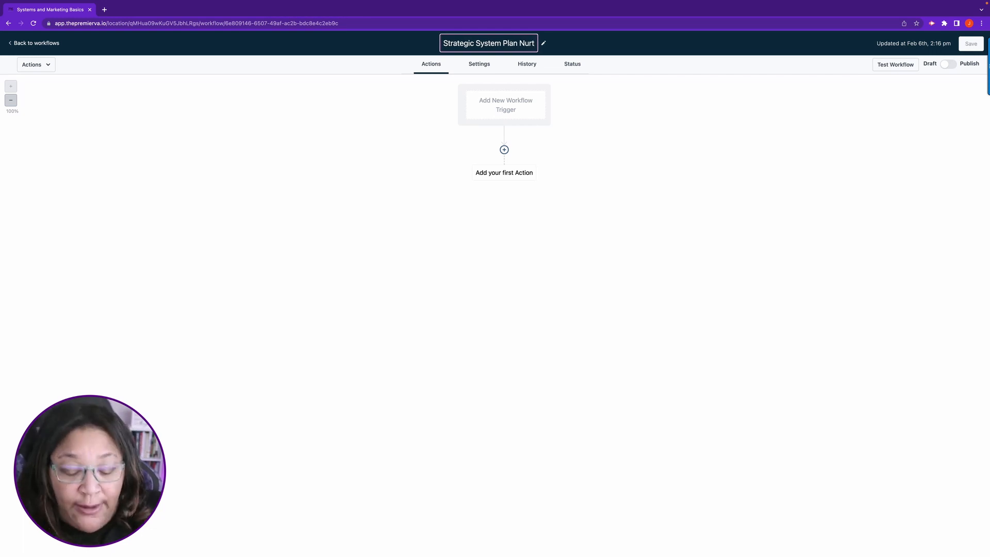
type("ure")
left_click(671, 219)
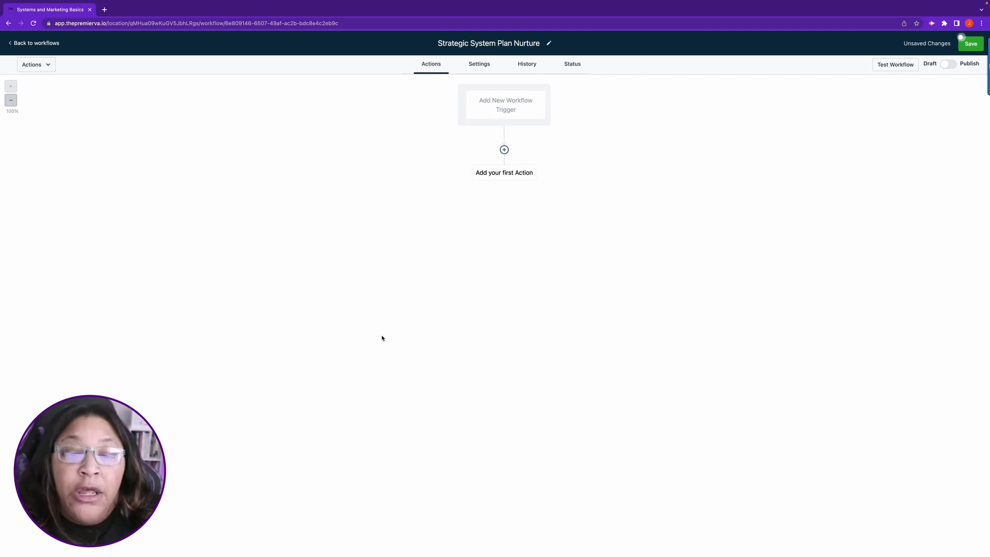
Step: Add an Add Contact Tag action as the workflow's first action, creating the new tag "Strategic System Plan : Optin" for it
left_click(503, 151)
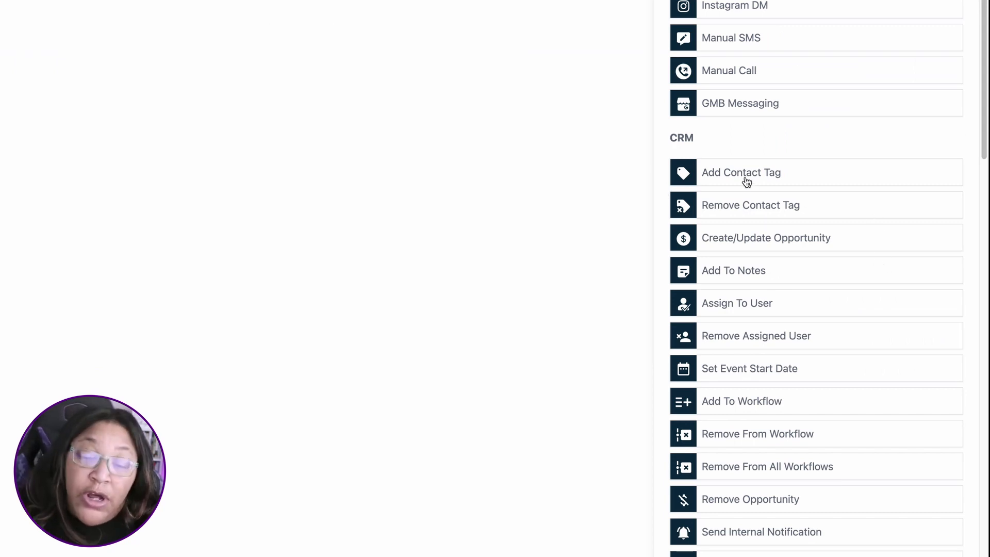
left_click(745, 181)
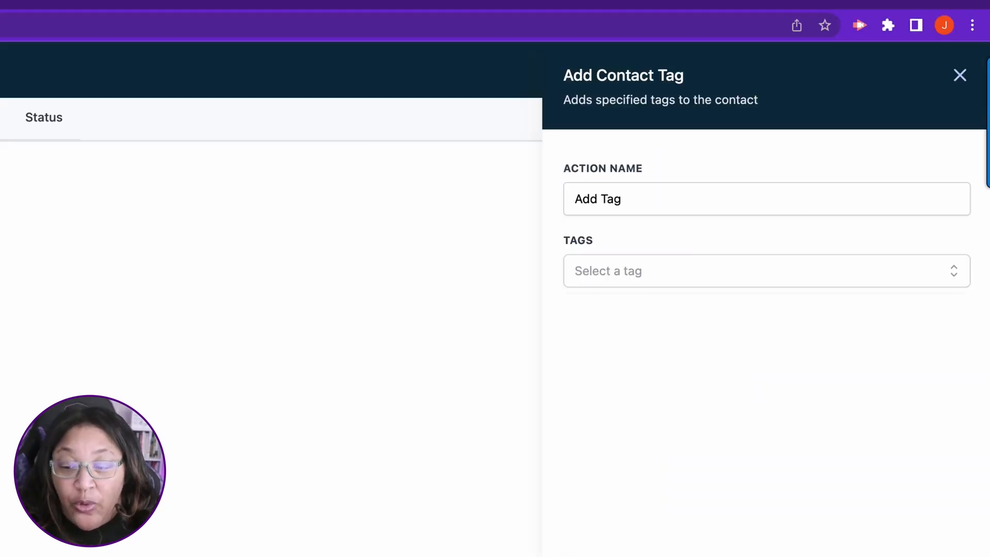
left_click(635, 269)
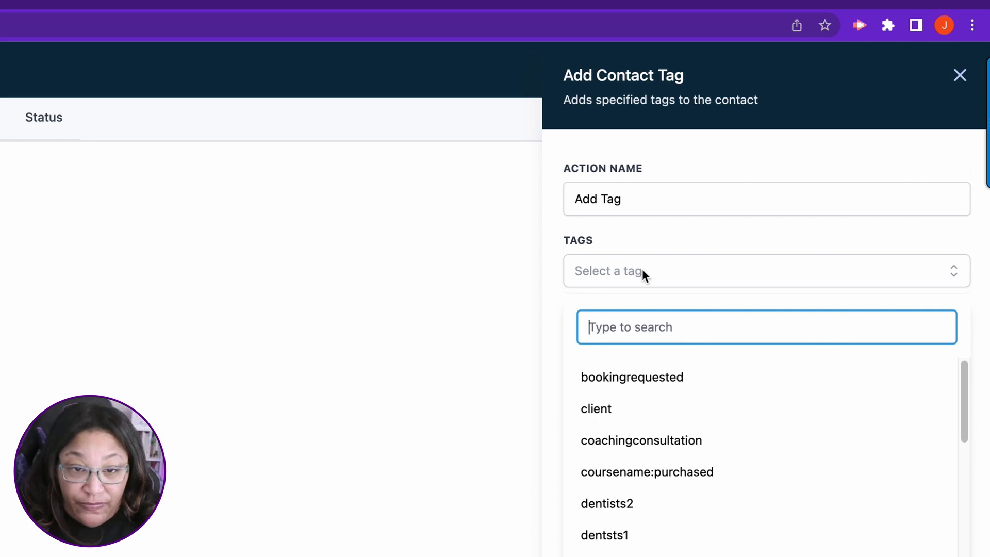
type("Str")
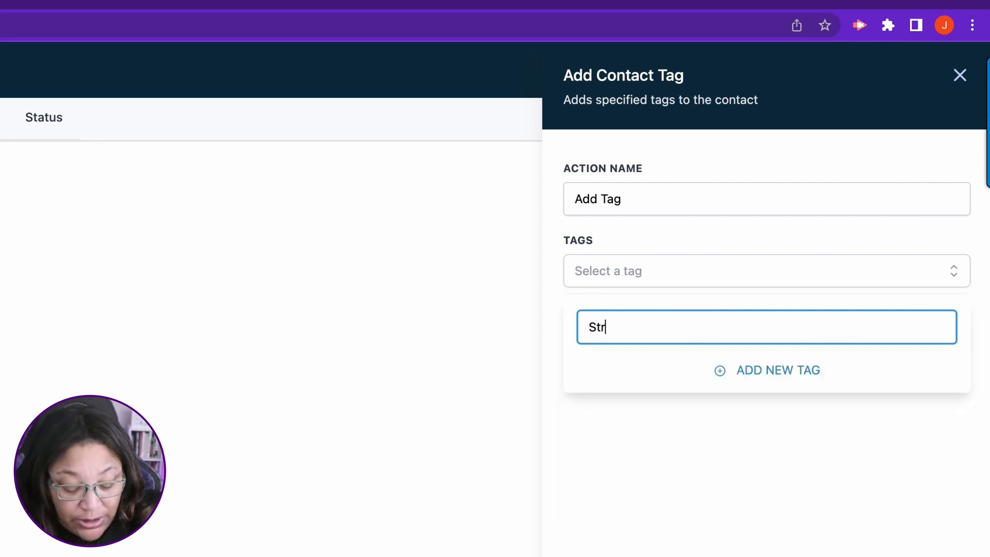
type("ategic S")
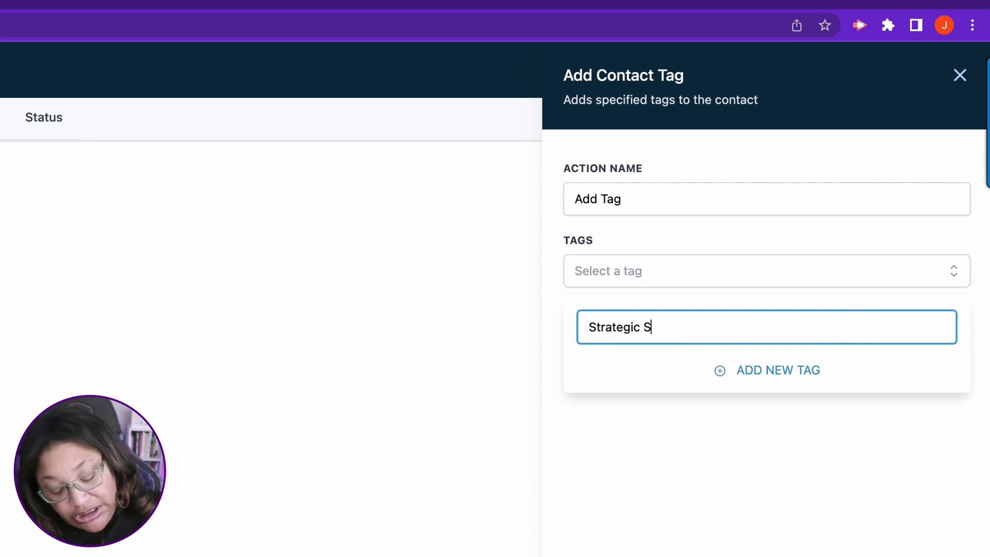
type("ystem P")
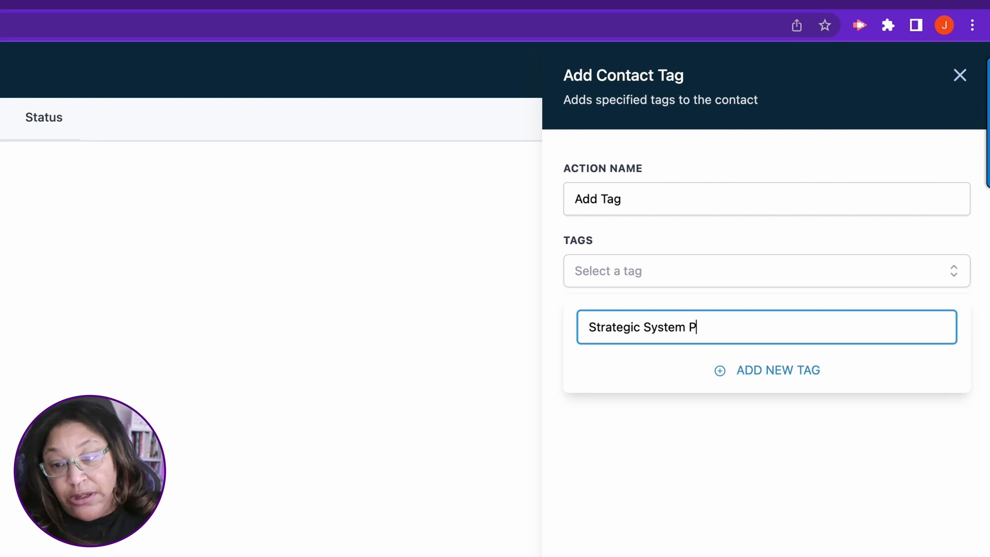
type("lan : O")
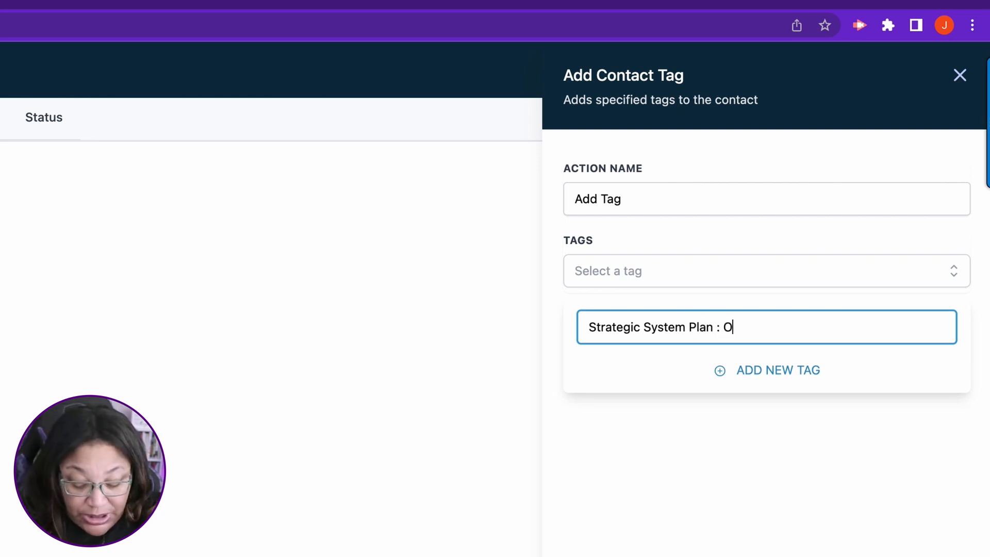
type("ptin")
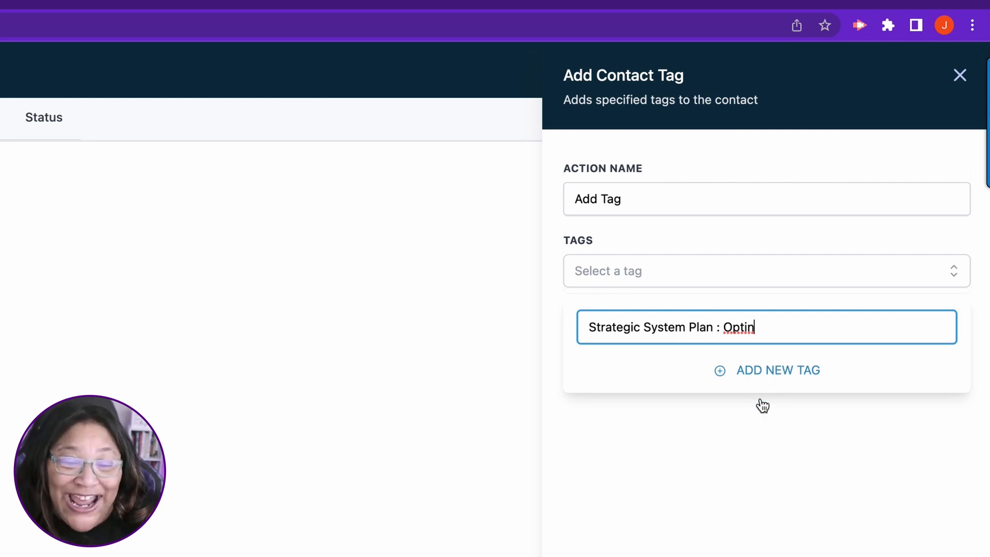
left_click(760, 377)
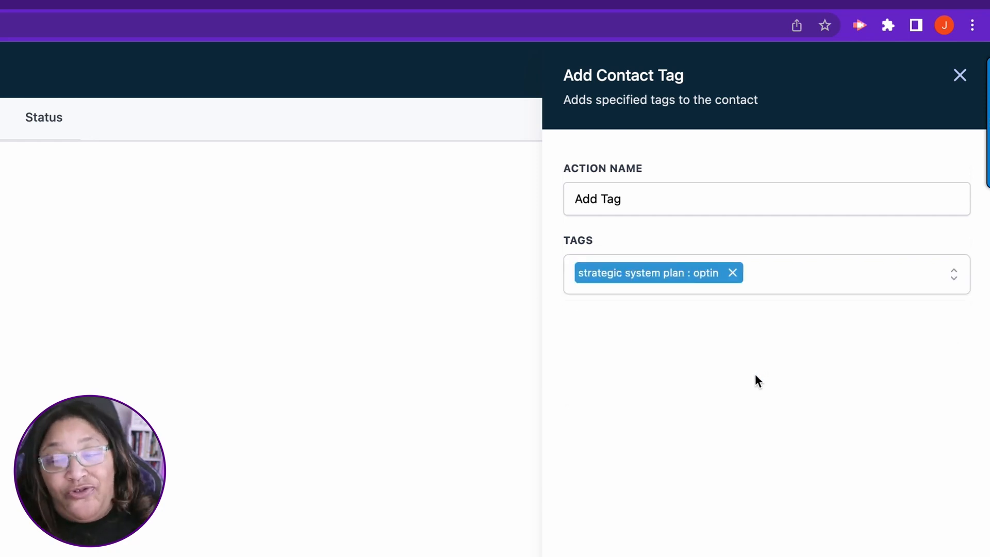
Step: Name the tag action "Add Tag Strategic System Plan: Optin" and save the workflow
triple_click(690, 193)
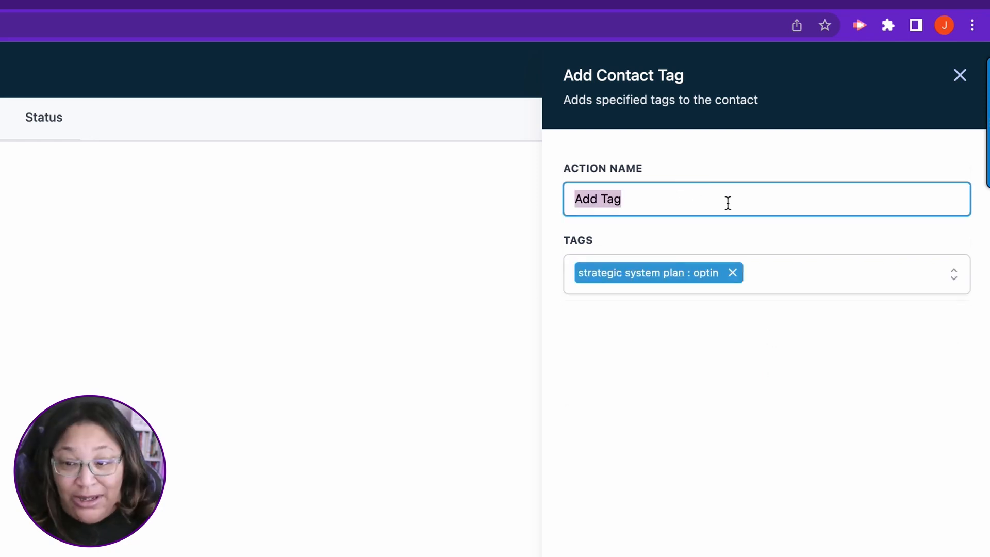
left_click(723, 205)
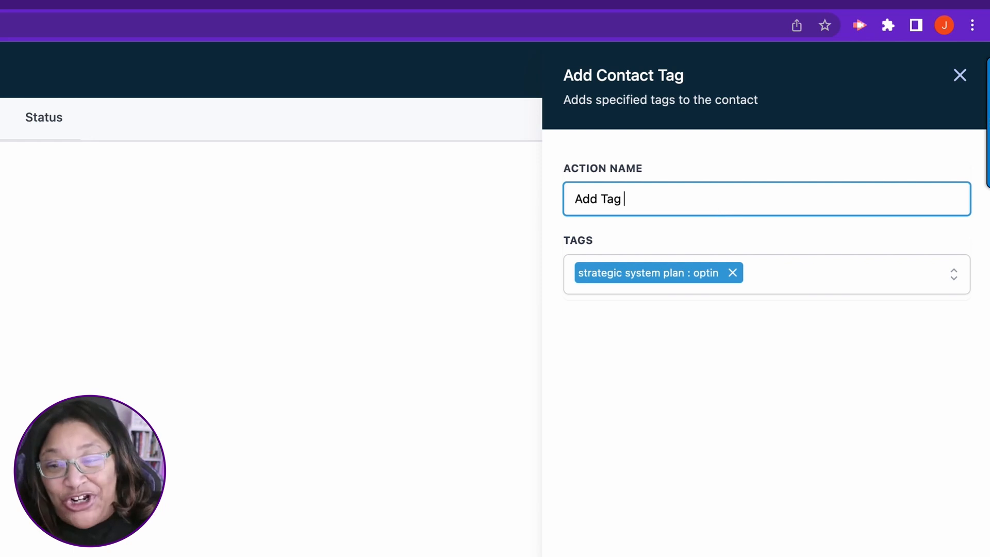
type("St")
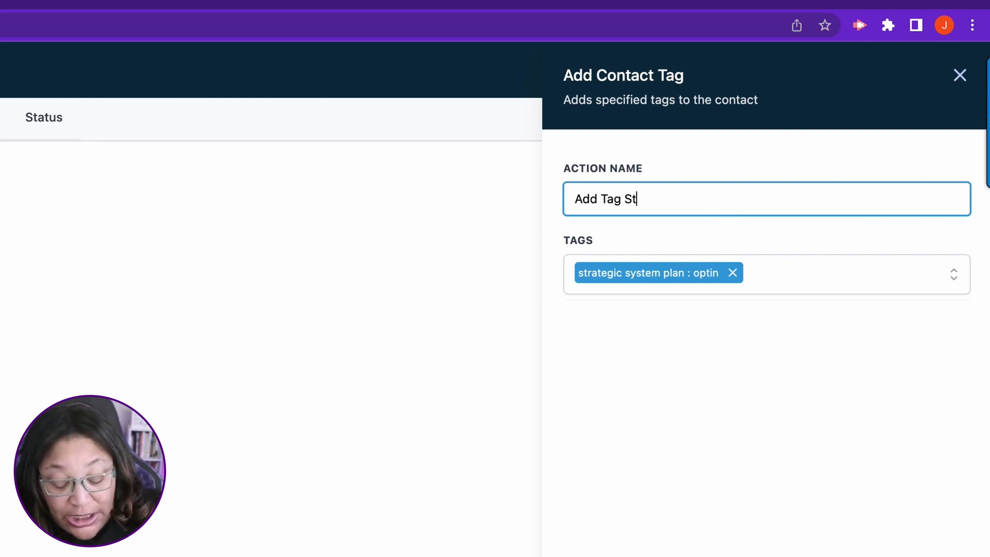
type("raa")
key("BackSpace")
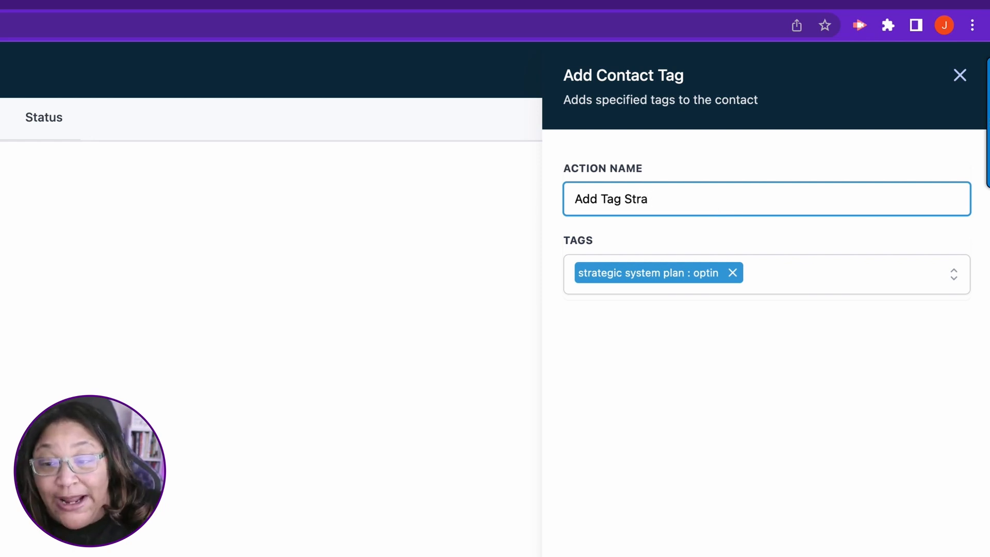
type("tegic ")
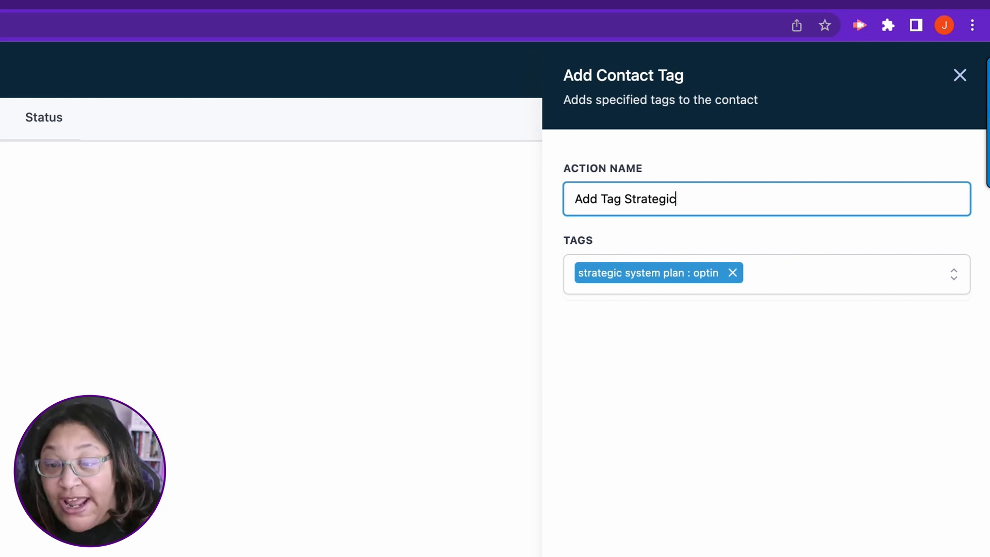
type("System ")
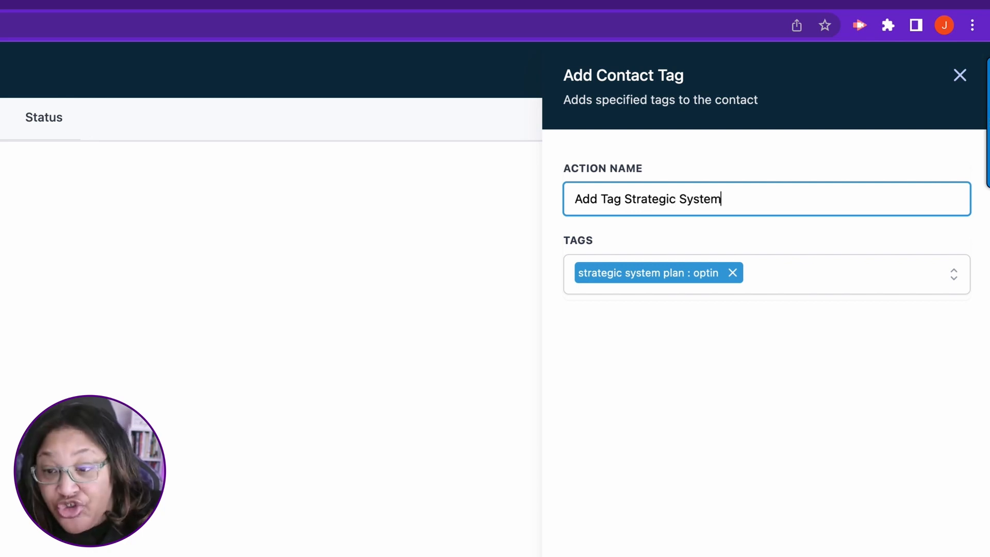
type("Plan")
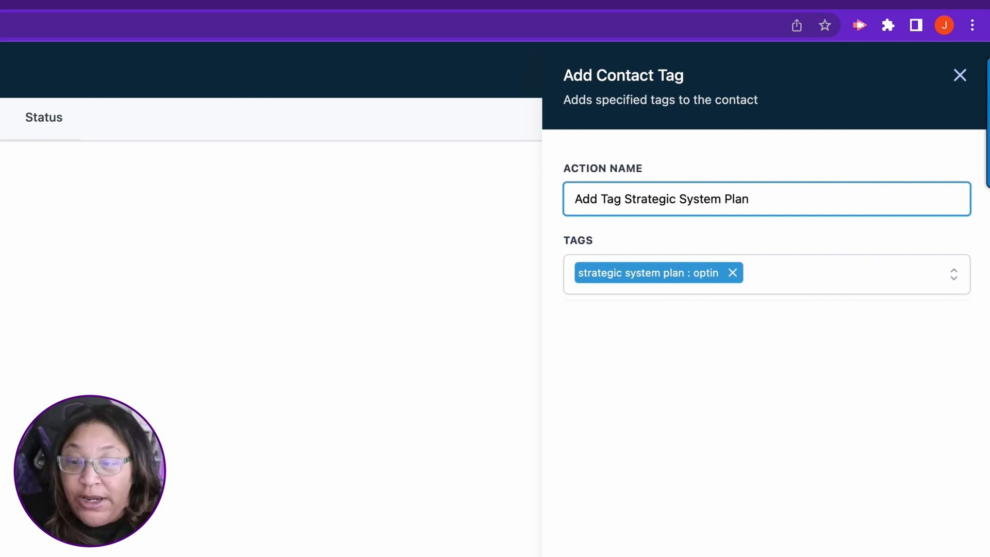
type(": Op")
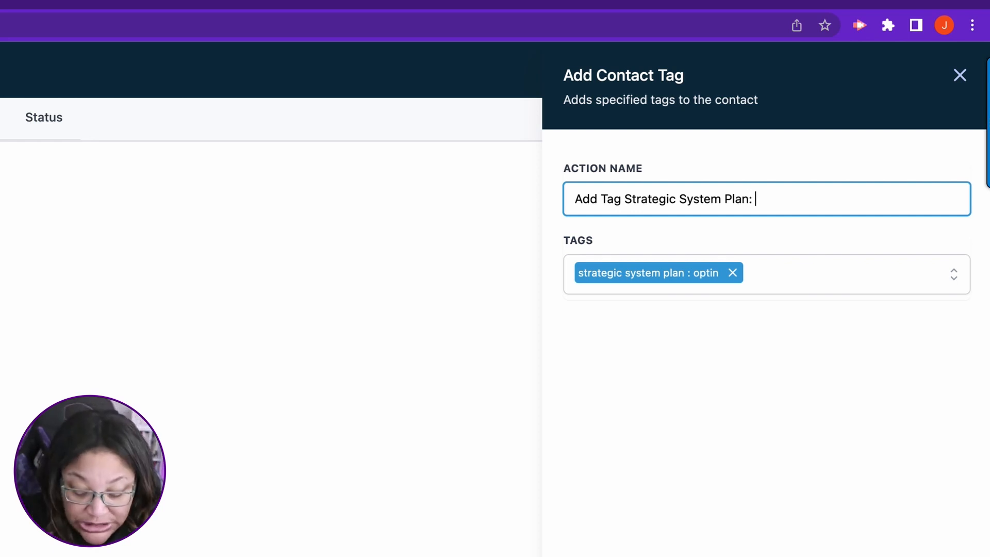
type("tin")
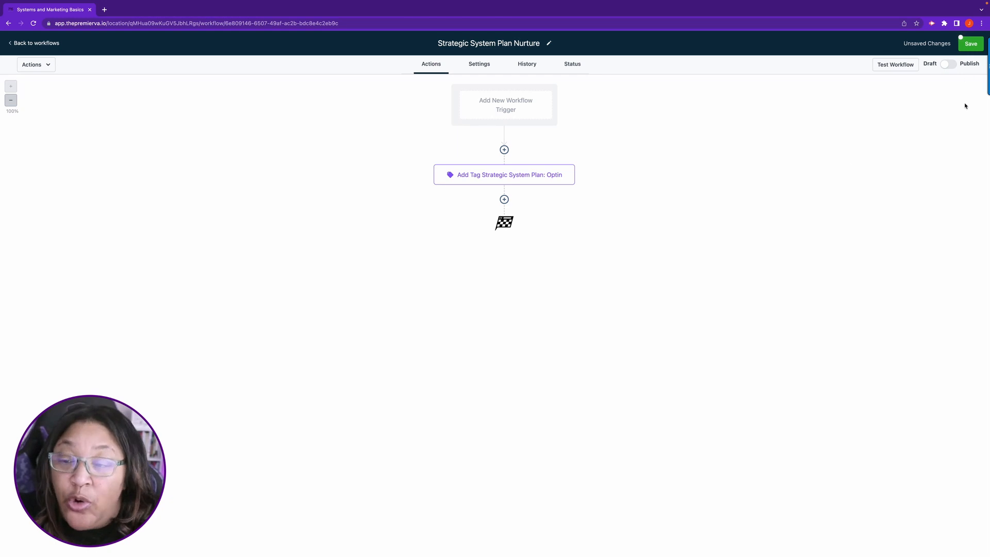
left_click(971, 43)
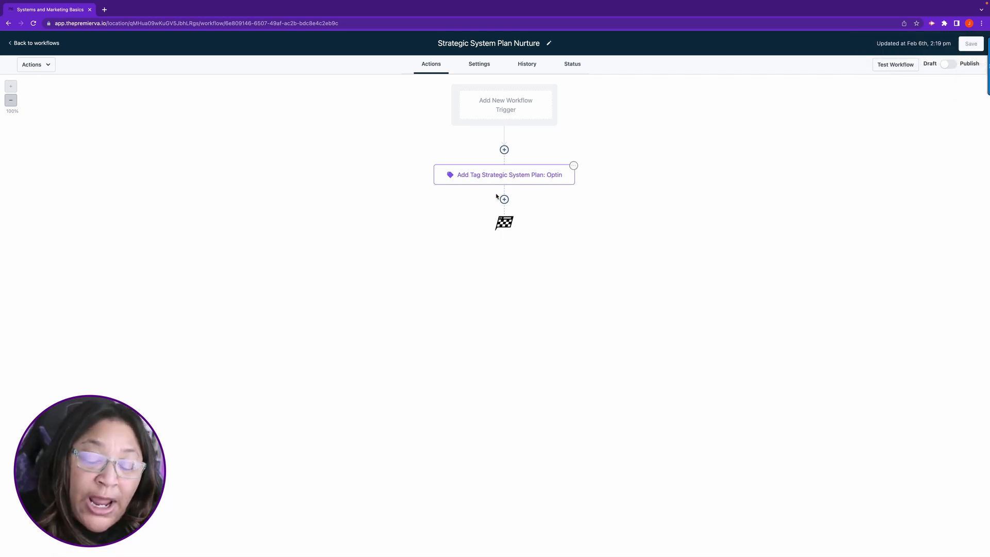
Step: Add a Send Email action after the tag action, with the message lines "Confirmation EMail" and "Grab your download here:"
left_click(504, 199)
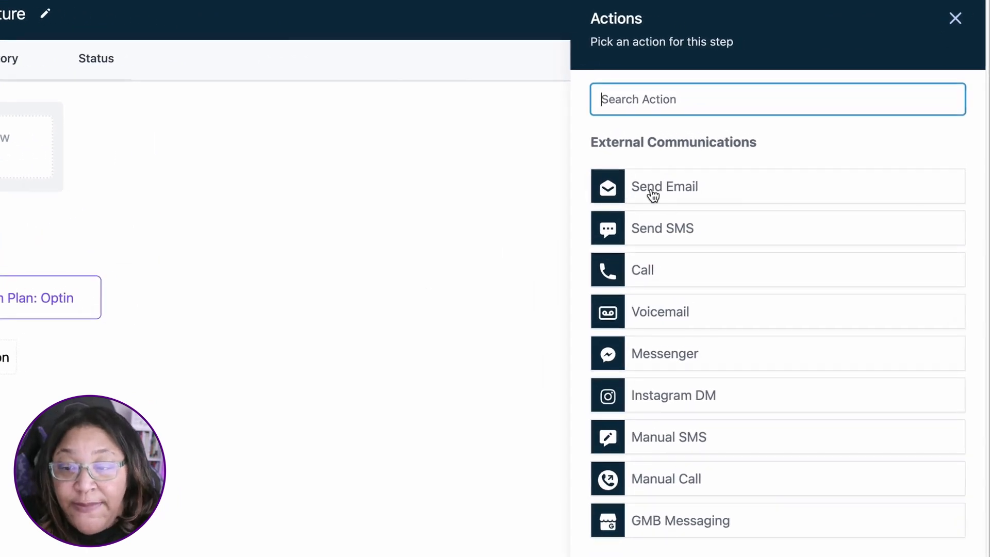
left_click(662, 184)
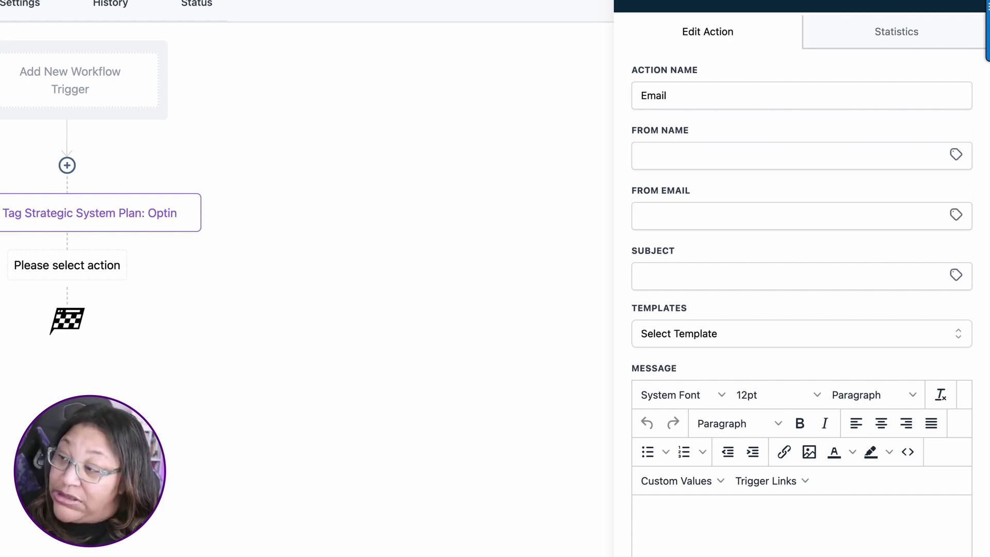
left_click(710, 524)
scroll(696, 523, "down", 5)
type("Co")
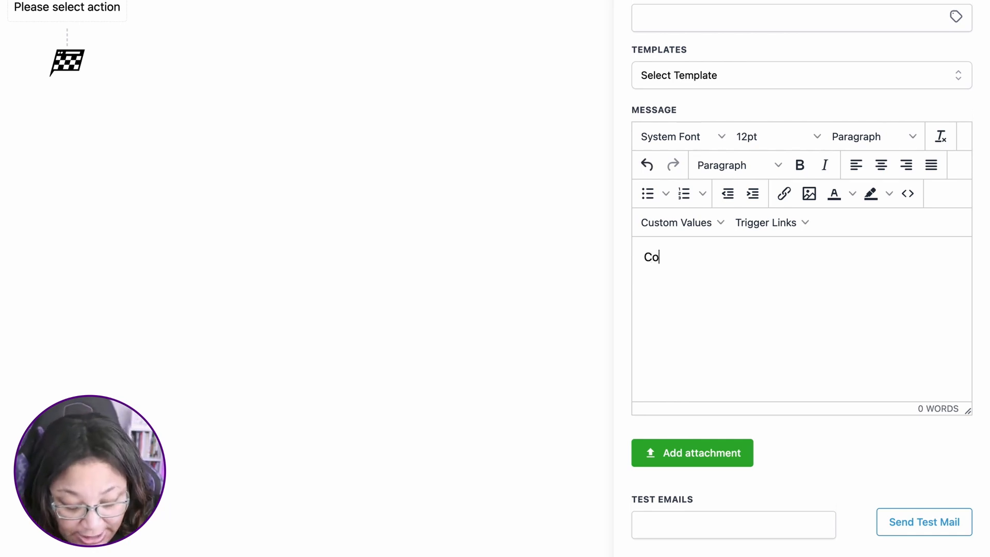
type("nfirmation EMail")
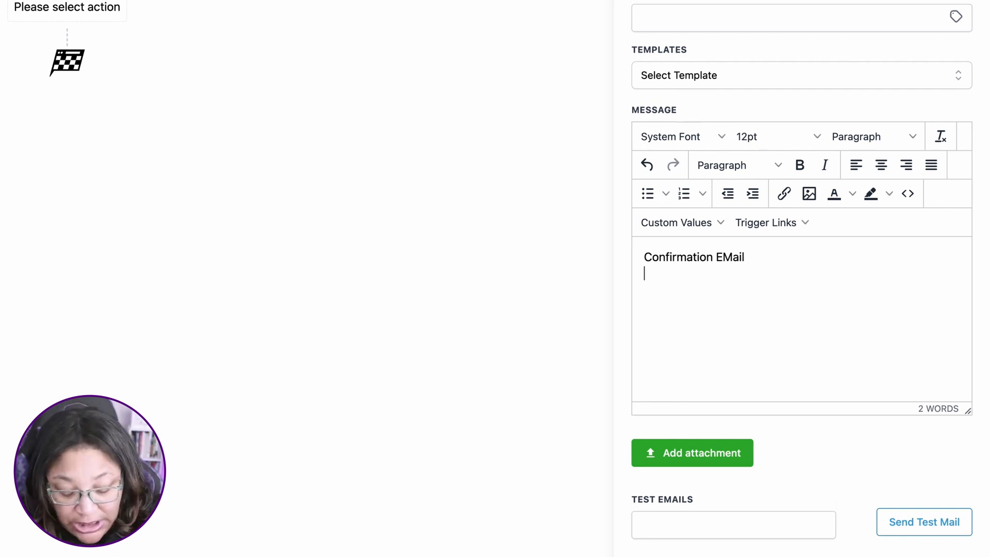
type("Grab")
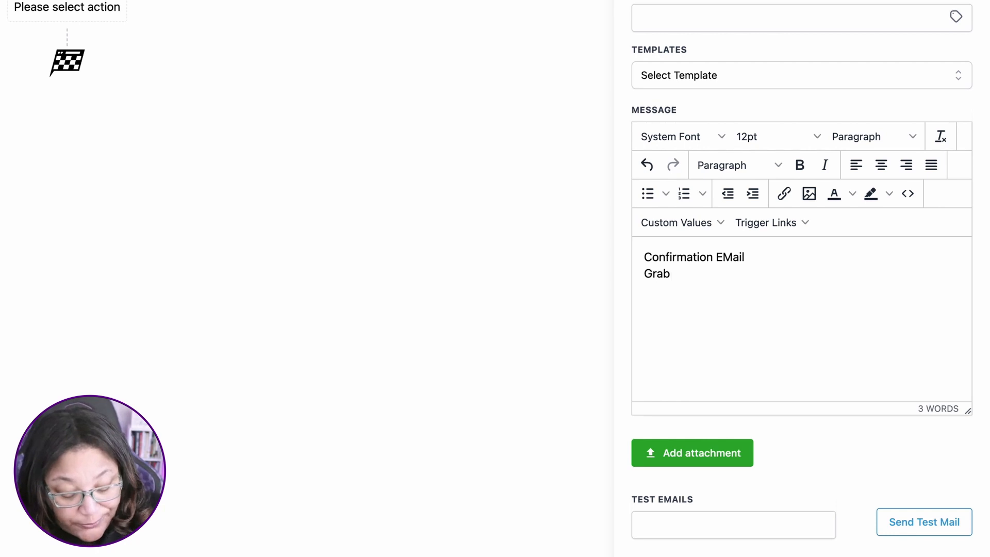
type(" your dow")
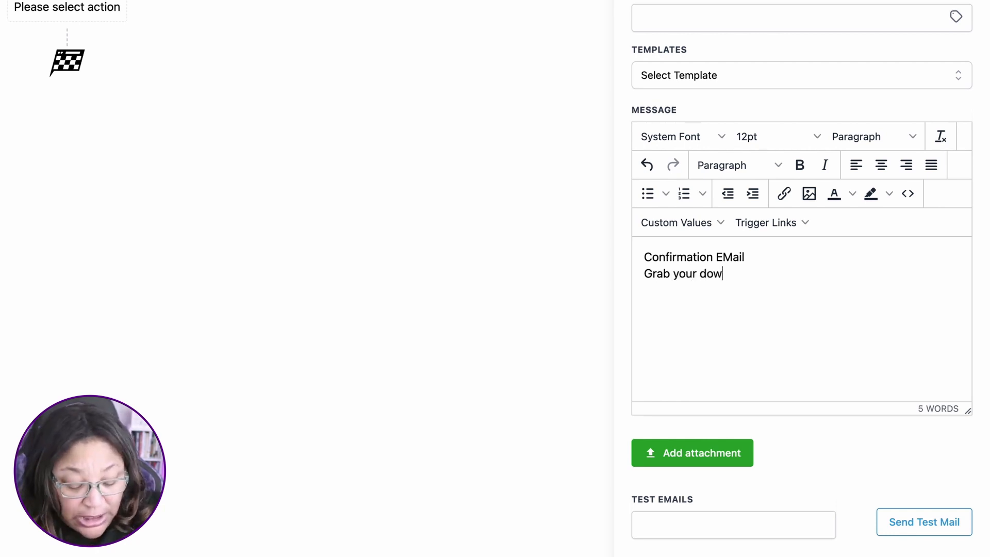
type("nload here:")
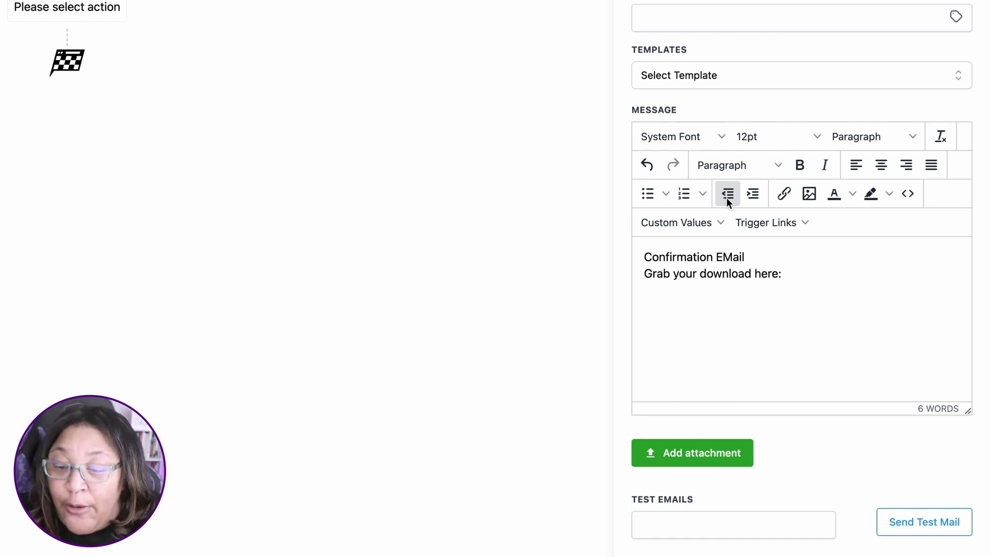
Step: Insert the 3 loopholes lead magnet custom value below the download line in the email message
left_click(718, 228)
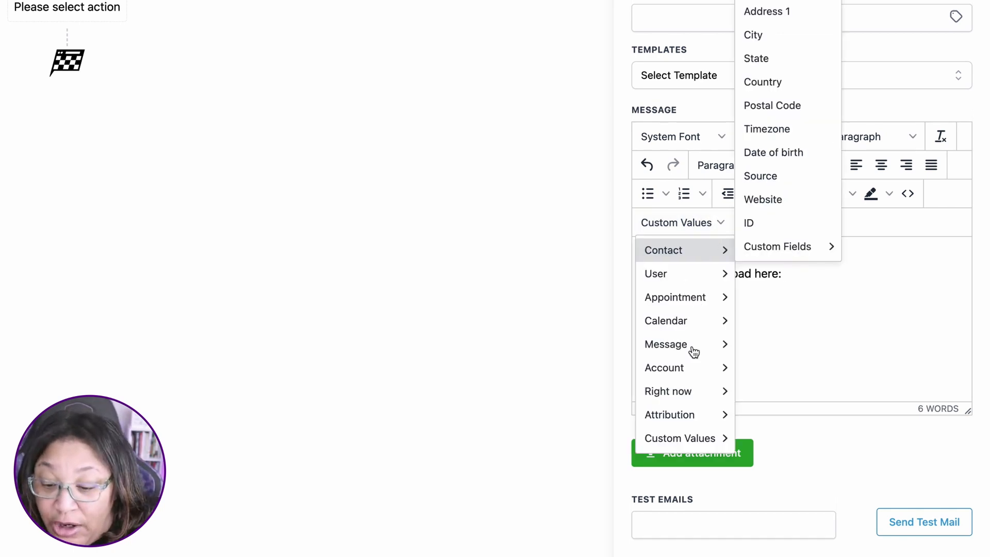
mouse_move(695, 441)
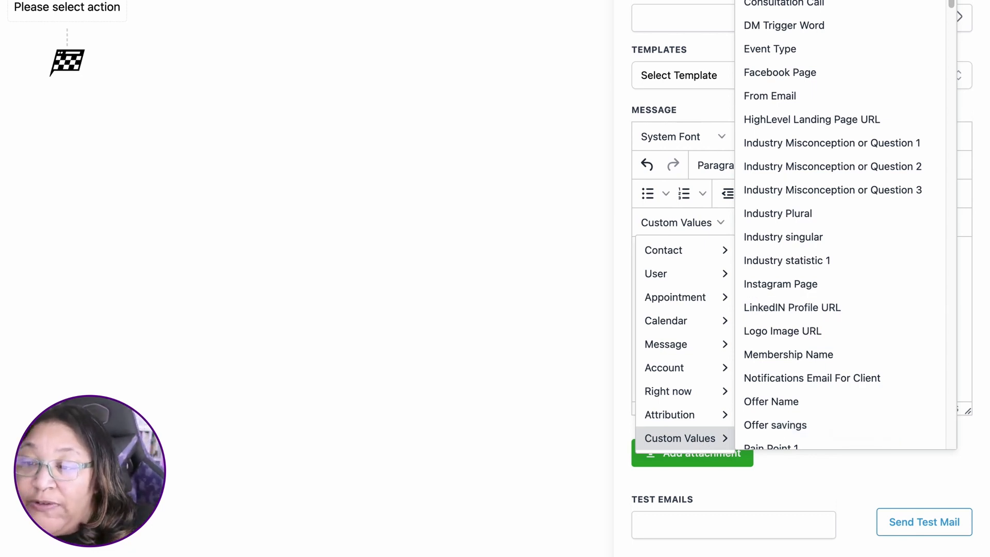
left_click(794, 1)
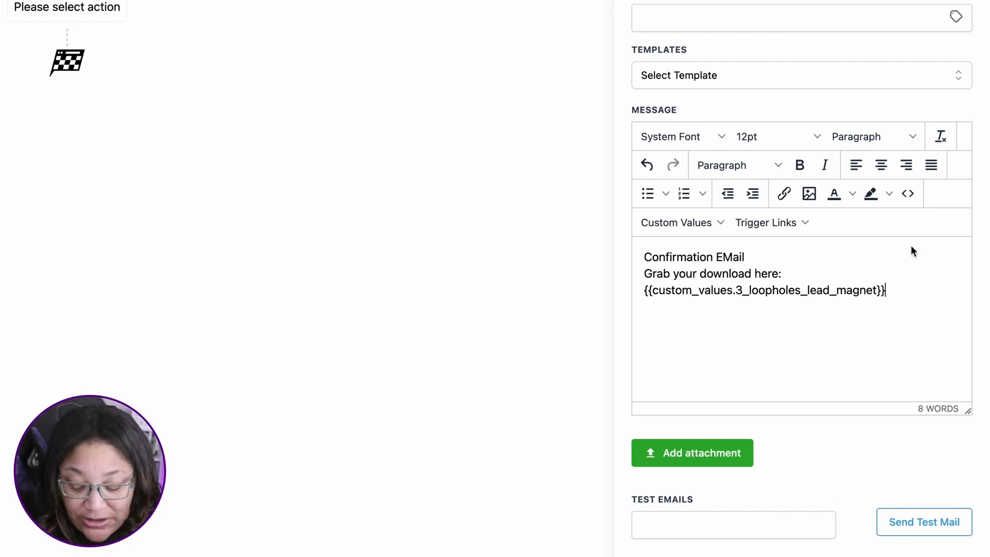
Step: Set the email subject to "Congratulations", then save the email action and the workflow
scroll(743, 385, "up", 5)
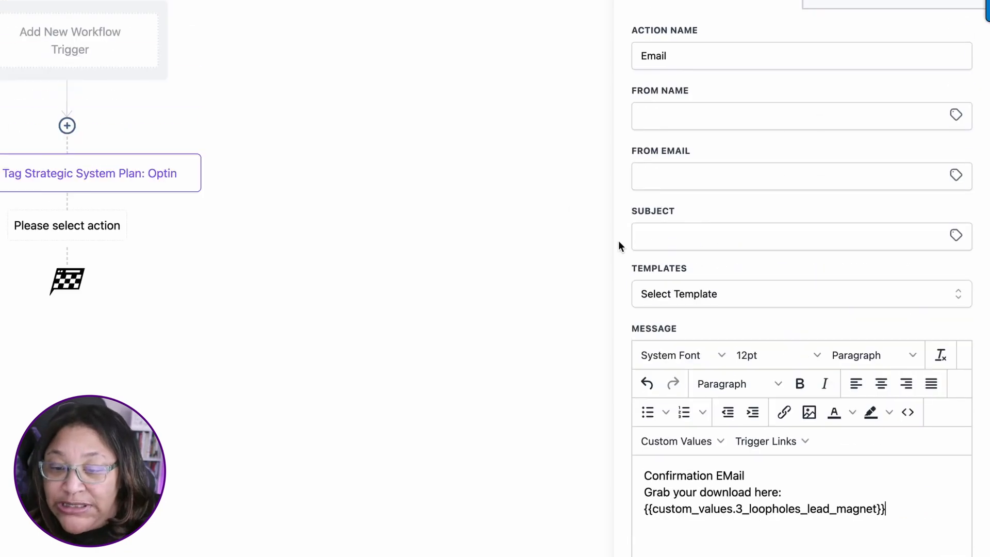
left_click(653, 236)
type("C")
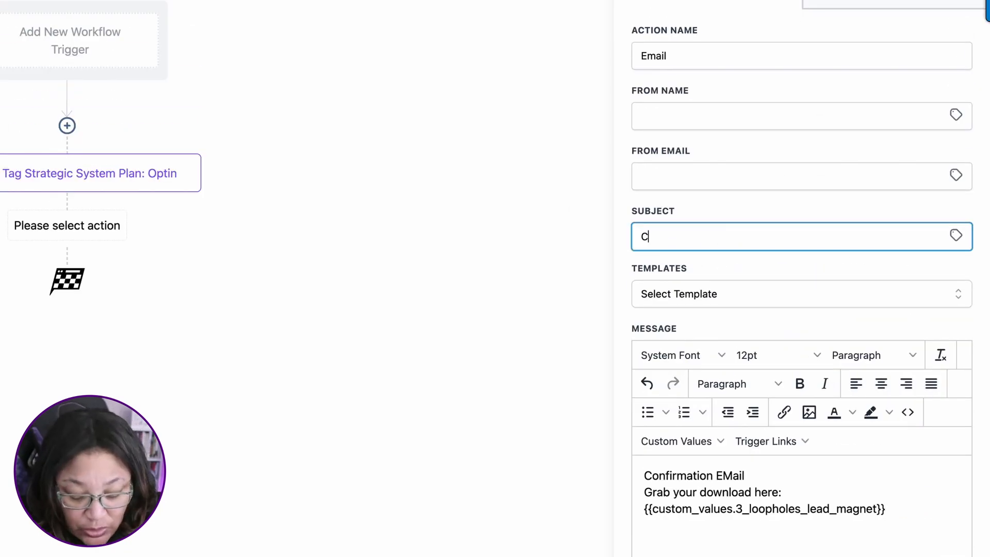
type("ongratulations")
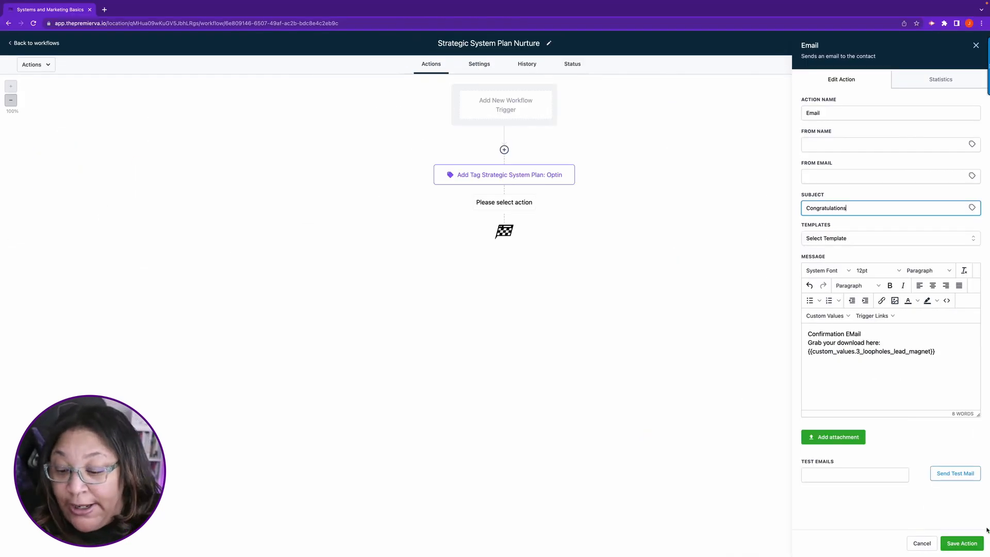
left_click(961, 543)
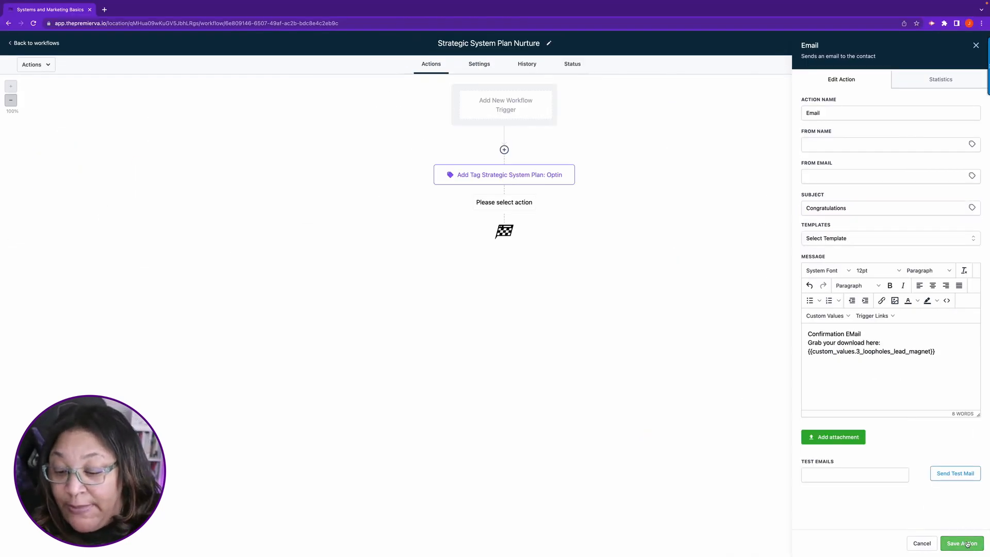
left_click(971, 44)
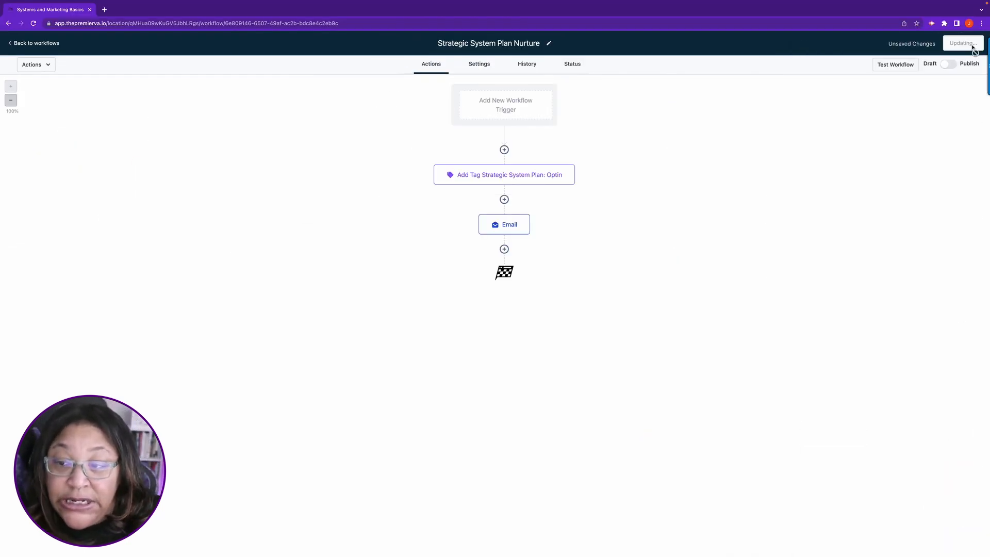
Step: Rename the email action "Confirmation Email" and save the action
left_click(524, 219)
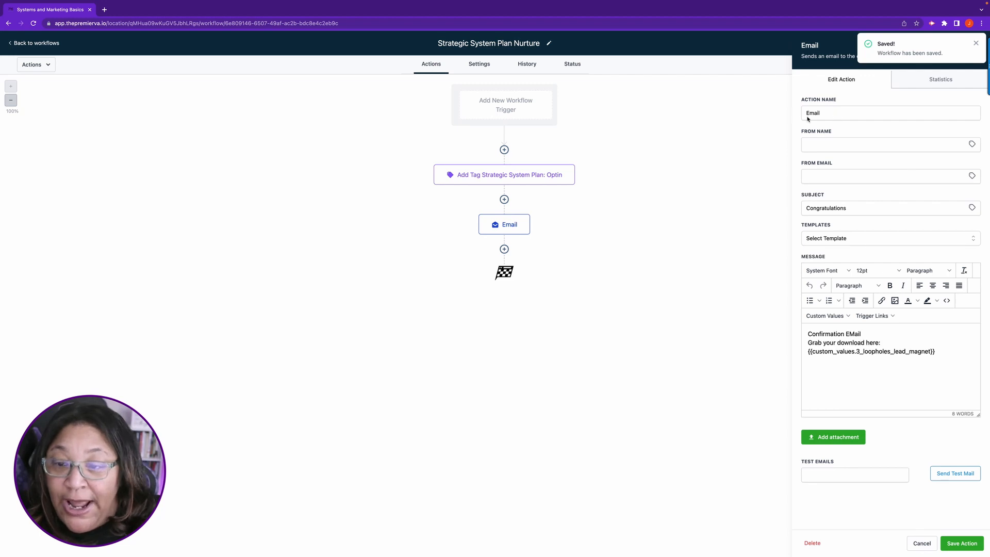
type("Confirmaiton")
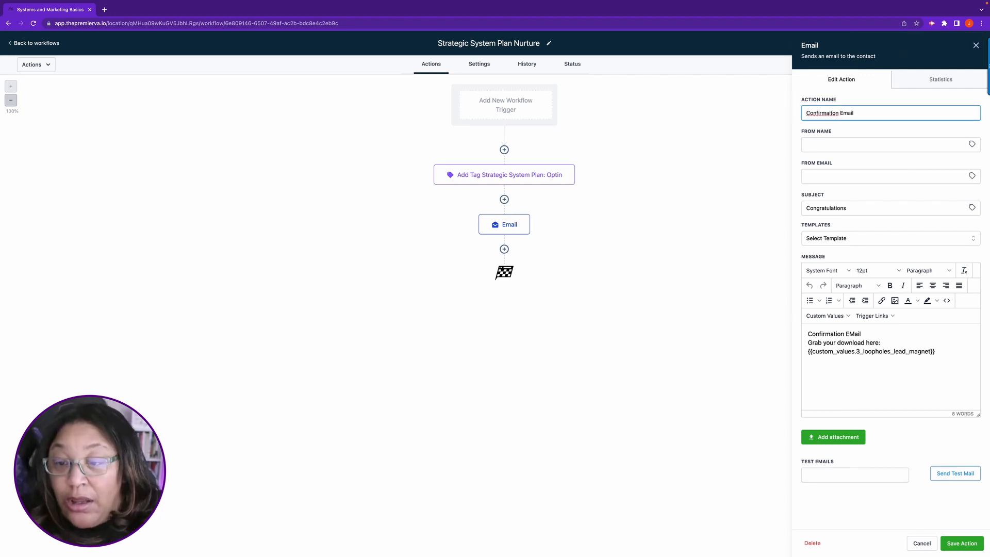
key("BackSpace")
key("BackSpace")
key("BackSpace")
key("BackSpace")
key("BackSpace")
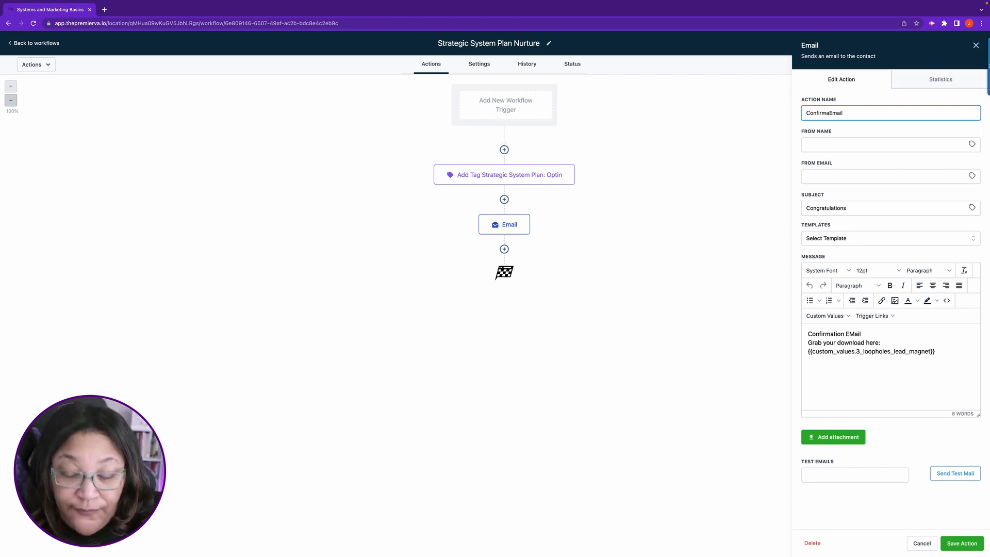
type("tion")
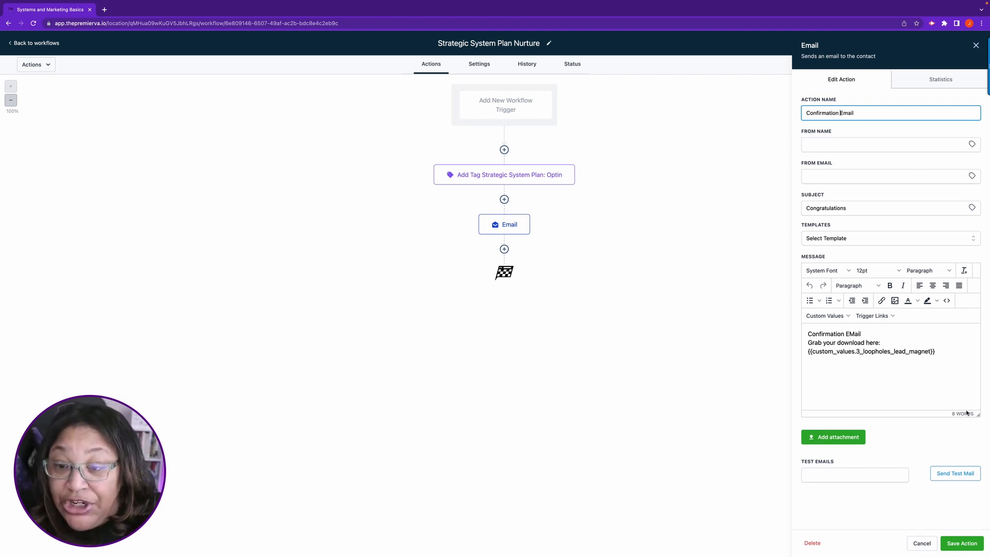
left_click(960, 542)
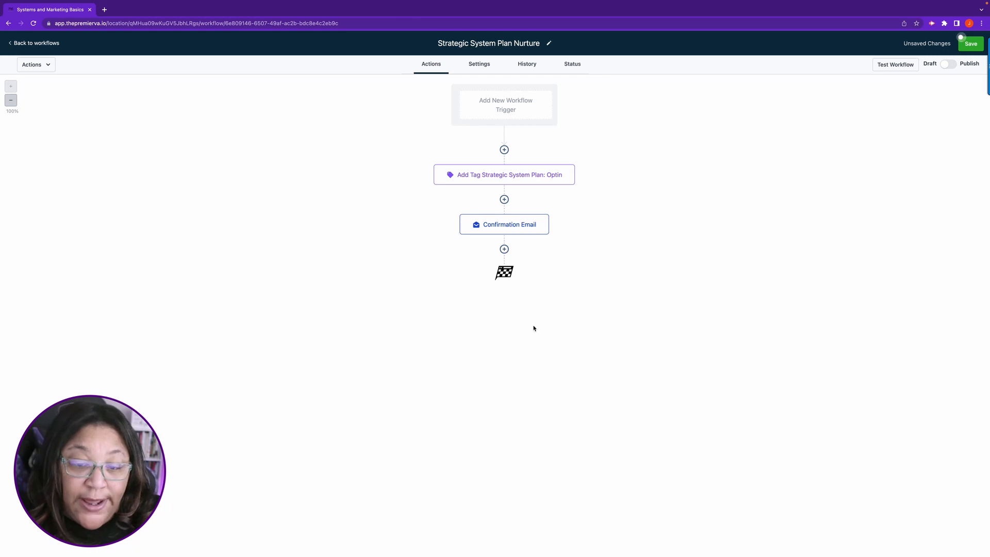
Step: Add an SMS action after the confirmation email with the message "Congratulations we emailed you your download please check-"
left_click(504, 249)
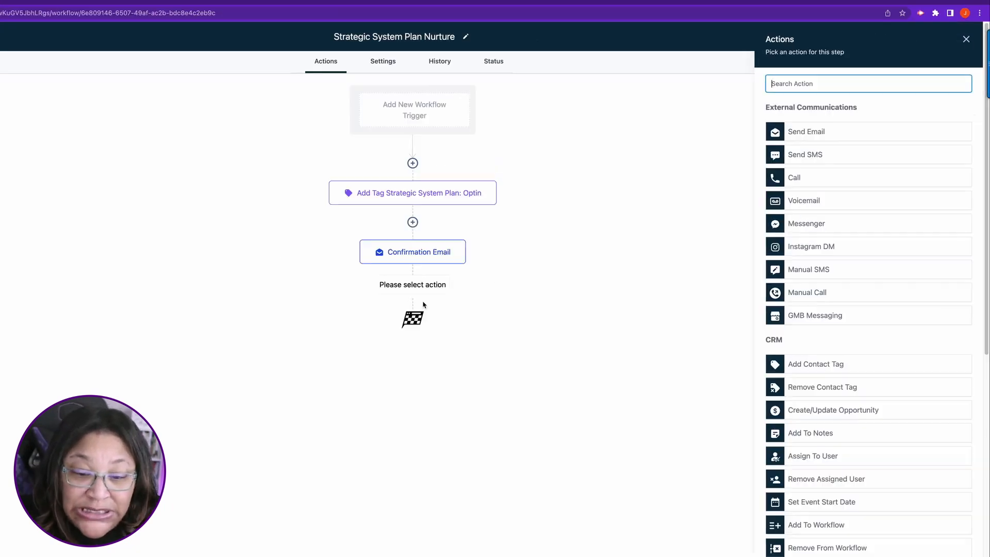
left_click(825, 156)
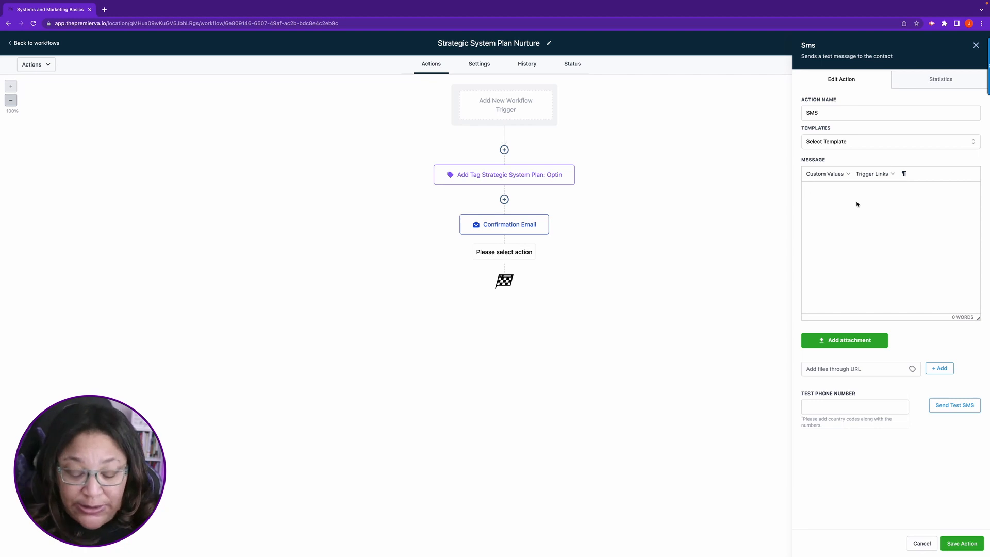
left_click(857, 204)
type("Congrat")
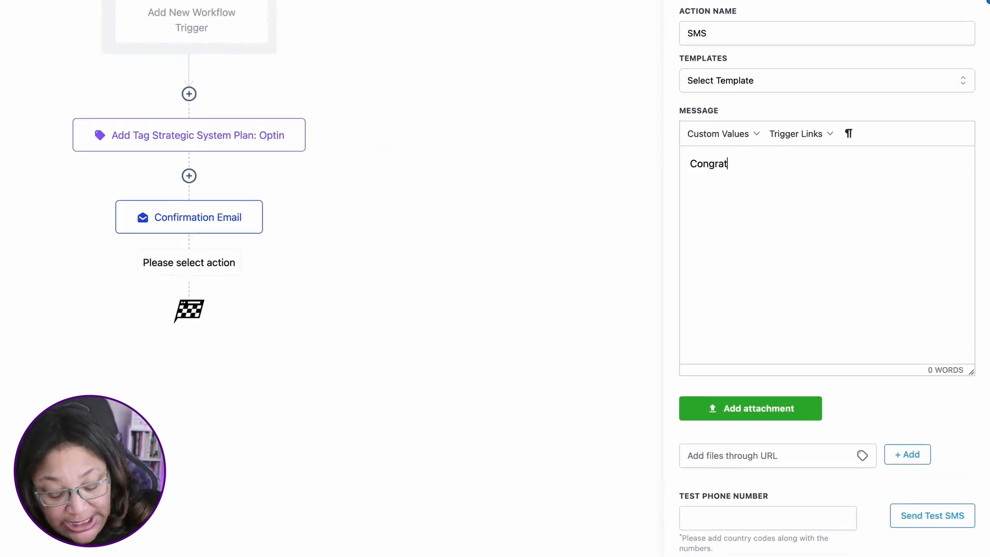
type("ulations")
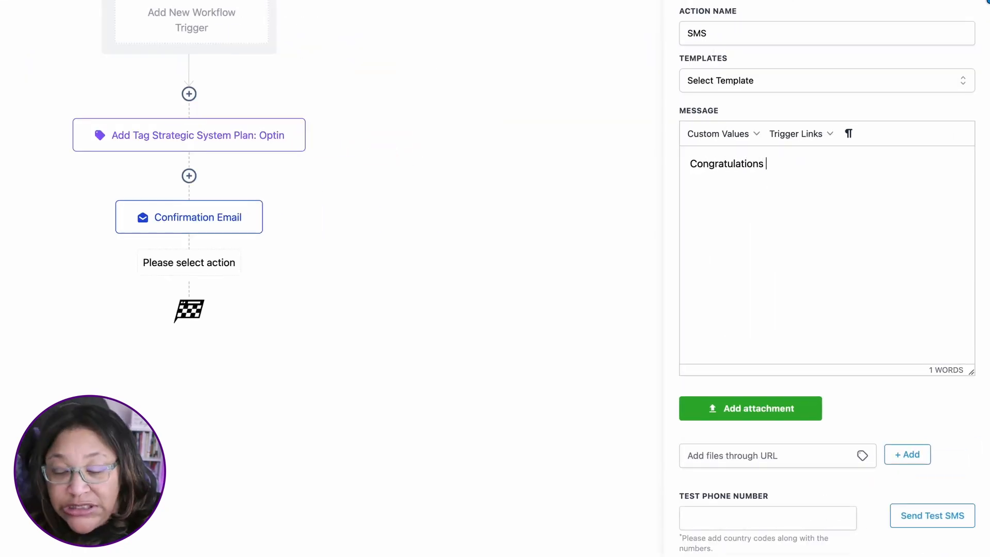
type(" we w")
key("BackSpace")
type("em")
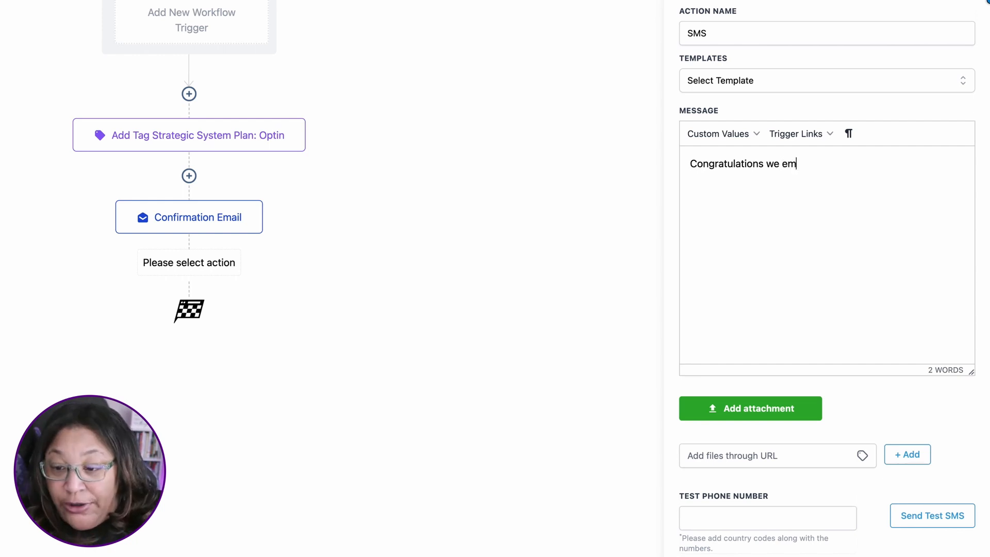
type("ailed you ")
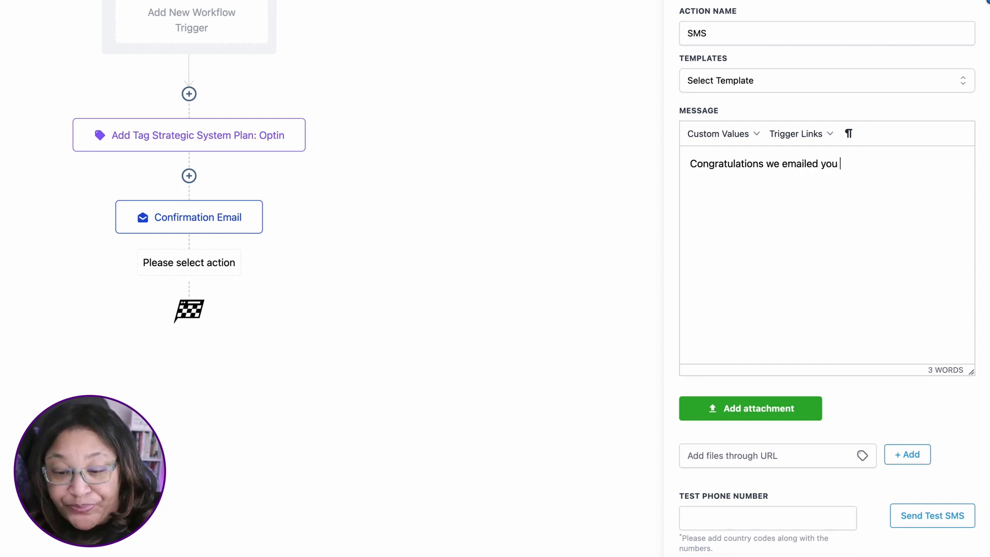
type("your downloa")
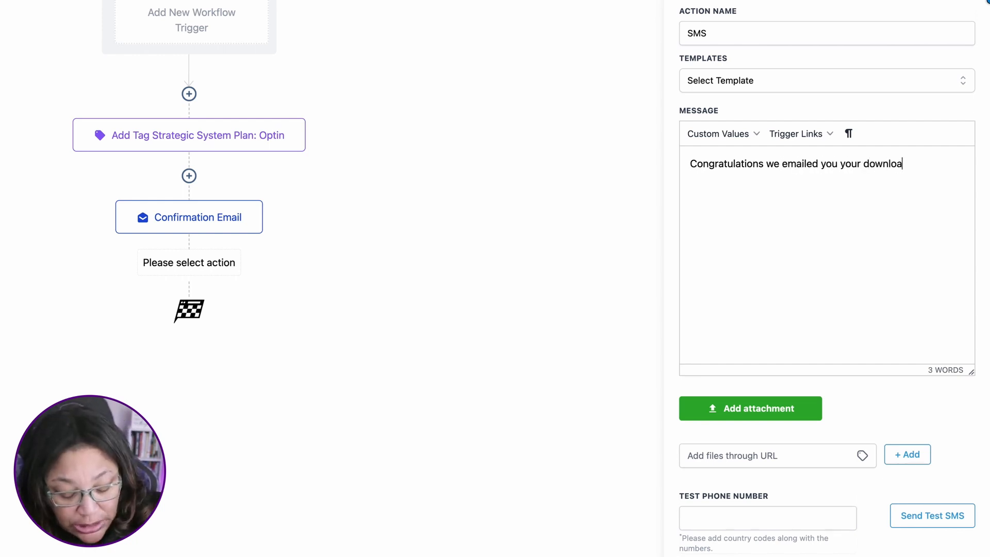
type("d please c")
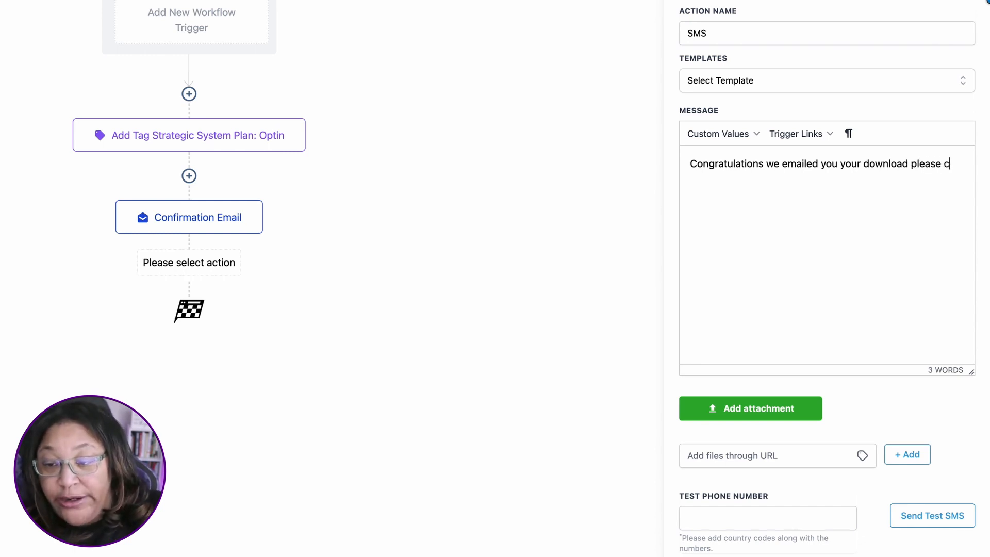
type("heck-")
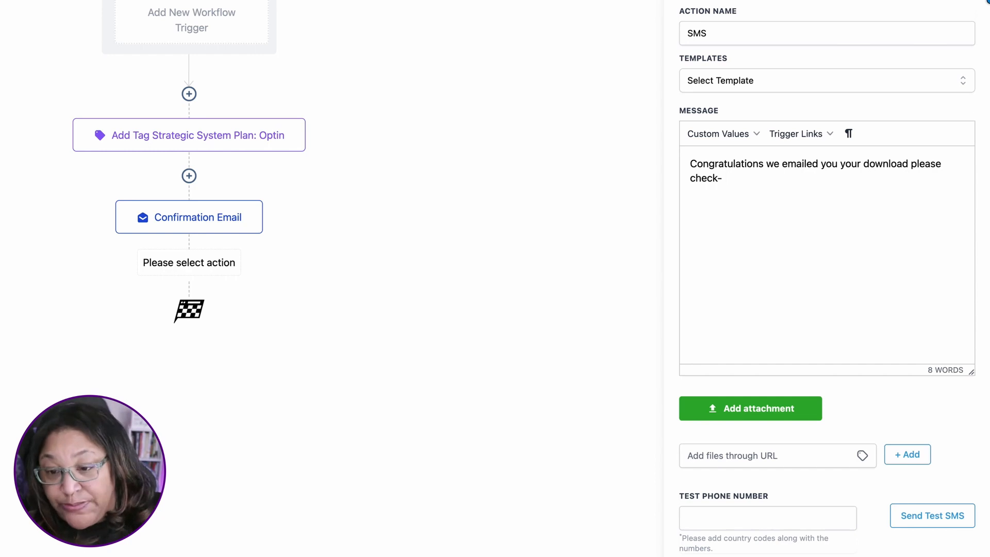
Step: Insert the account name custom value at the end of the SMS message, then save the action and the workflow
left_click(735, 135)
mouse_move(741, 177)
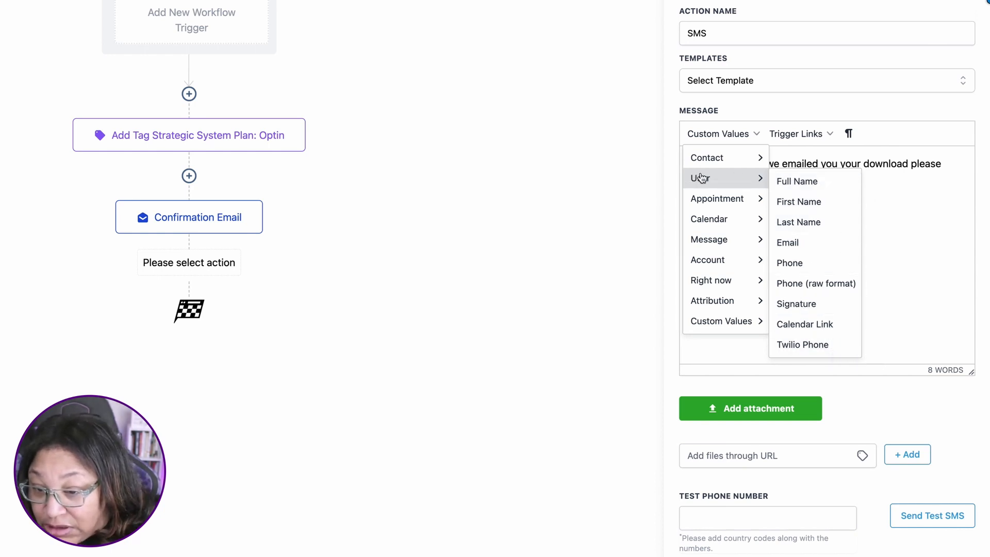
mouse_move(742, 323)
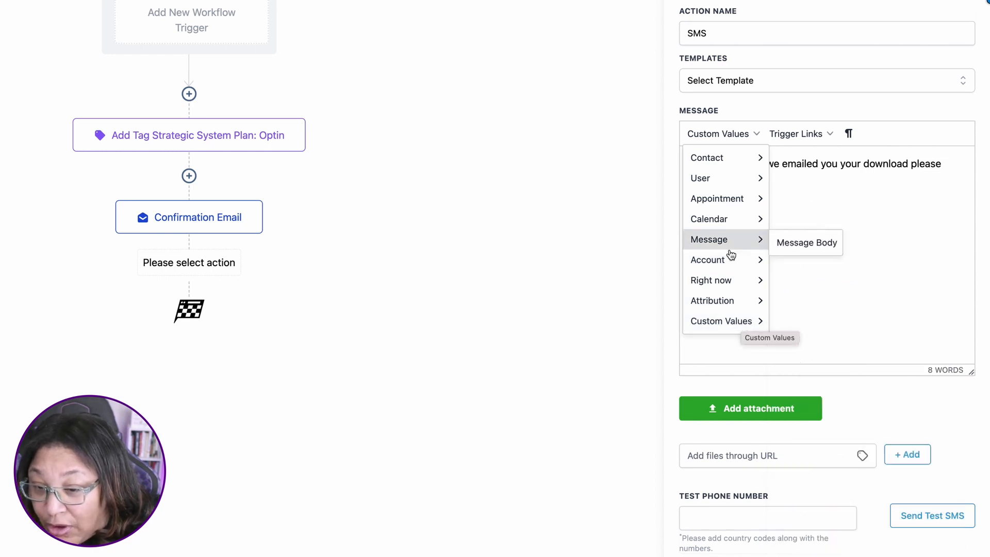
mouse_move(730, 257)
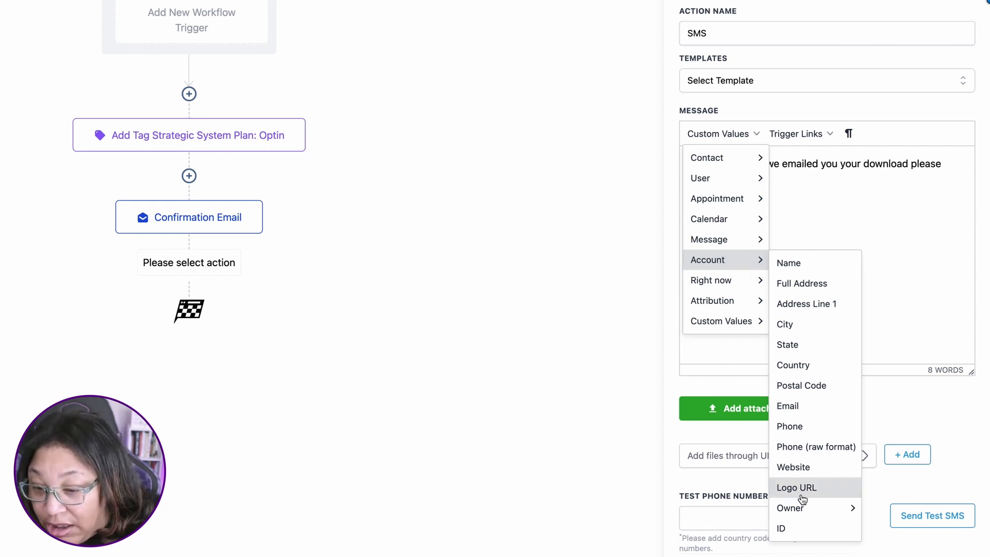
mouse_move(809, 511)
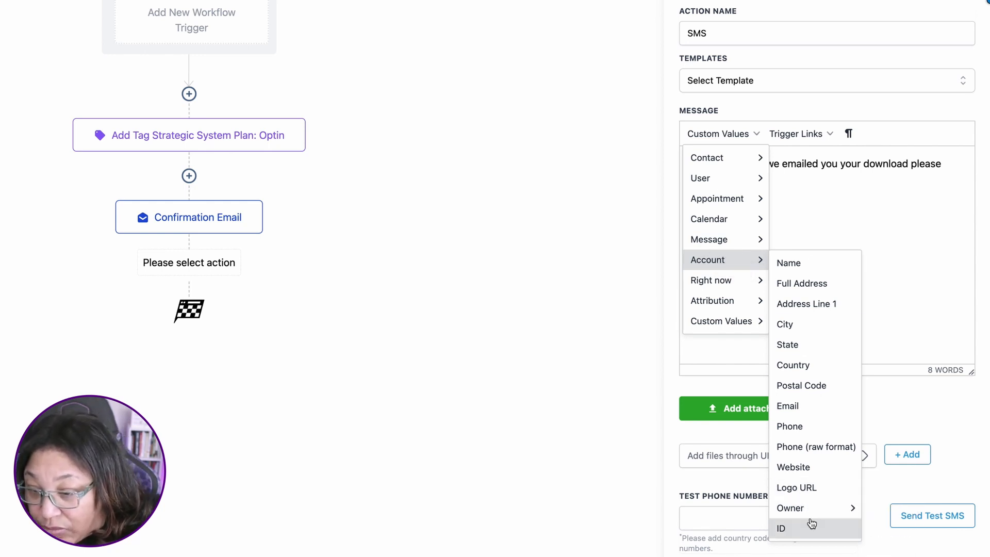
left_click(805, 264)
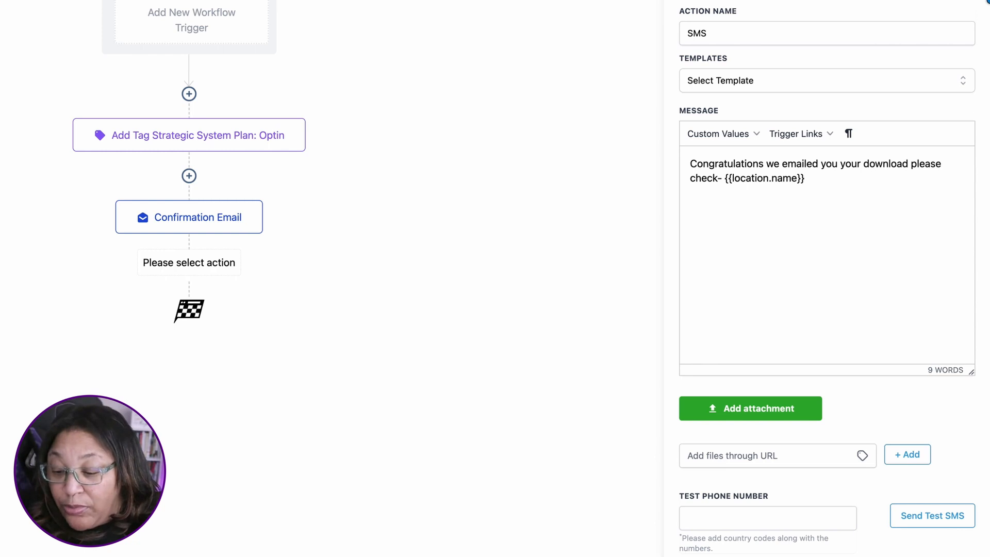
left_click(951, 549)
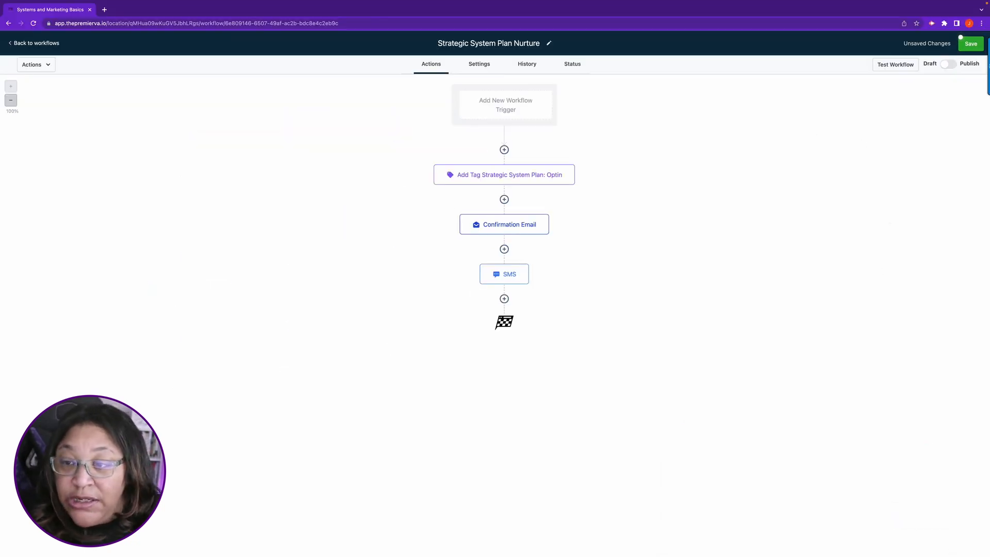
left_click(969, 43)
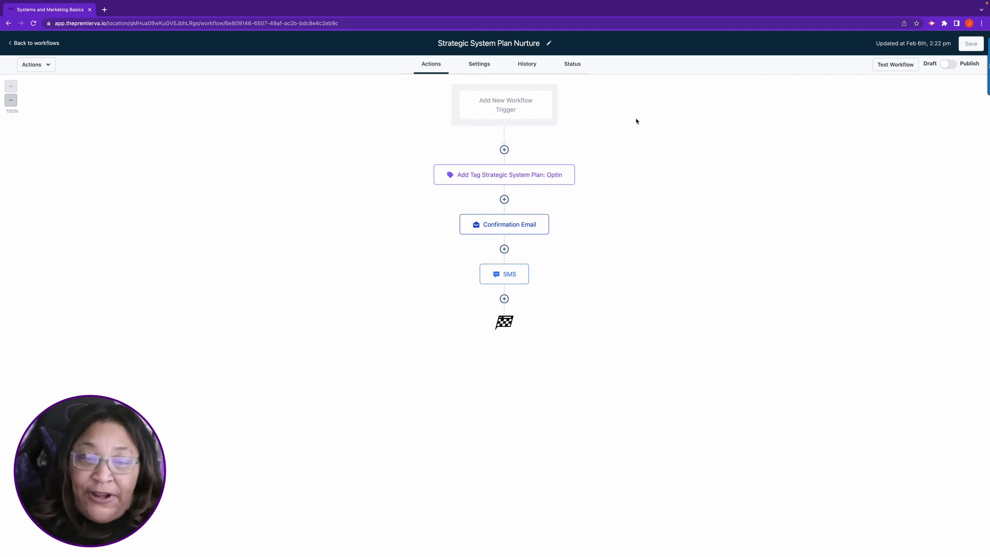
Step: Add a Form Submitted workflow trigger with the filter "Form is" set to 3 Loopholes Optin Form
left_click(507, 106)
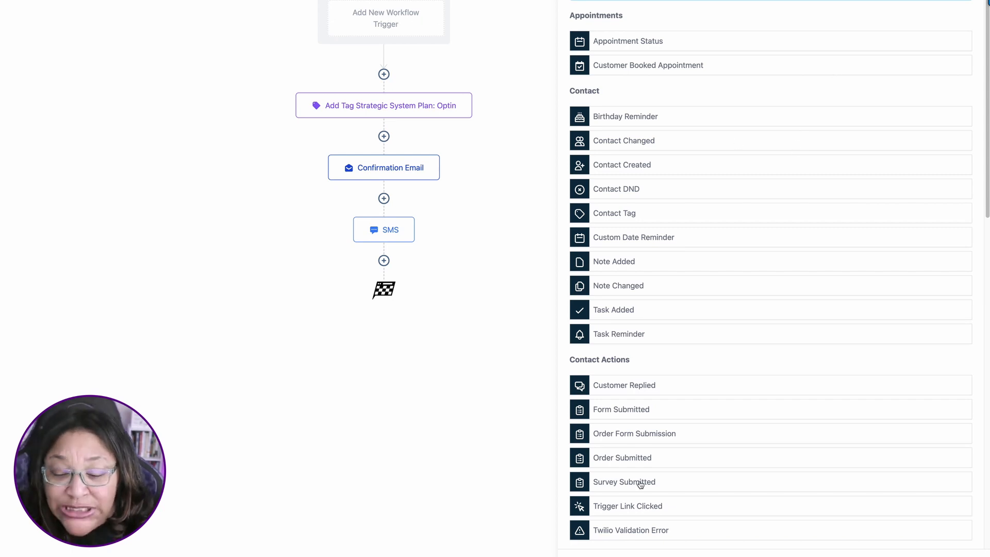
left_click(573, 328)
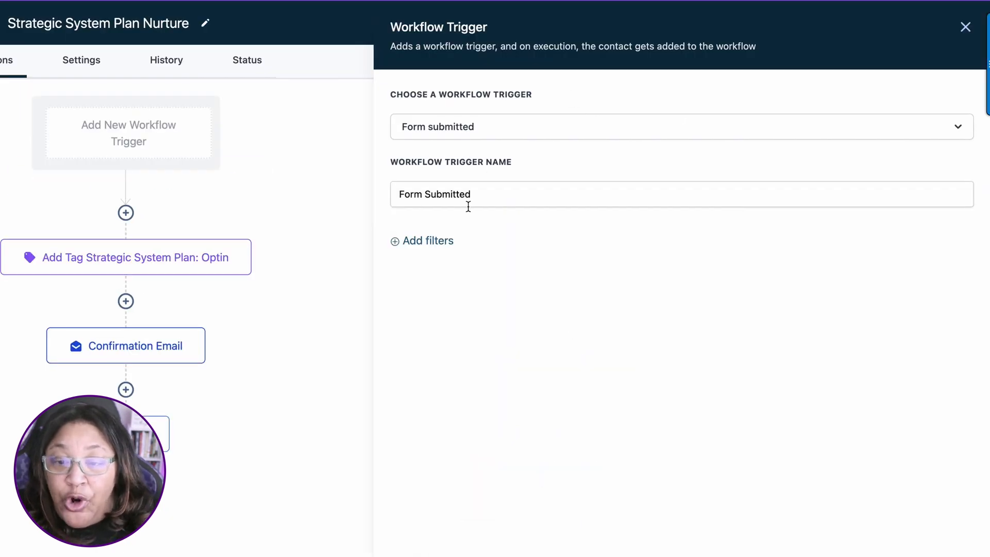
left_click(420, 240)
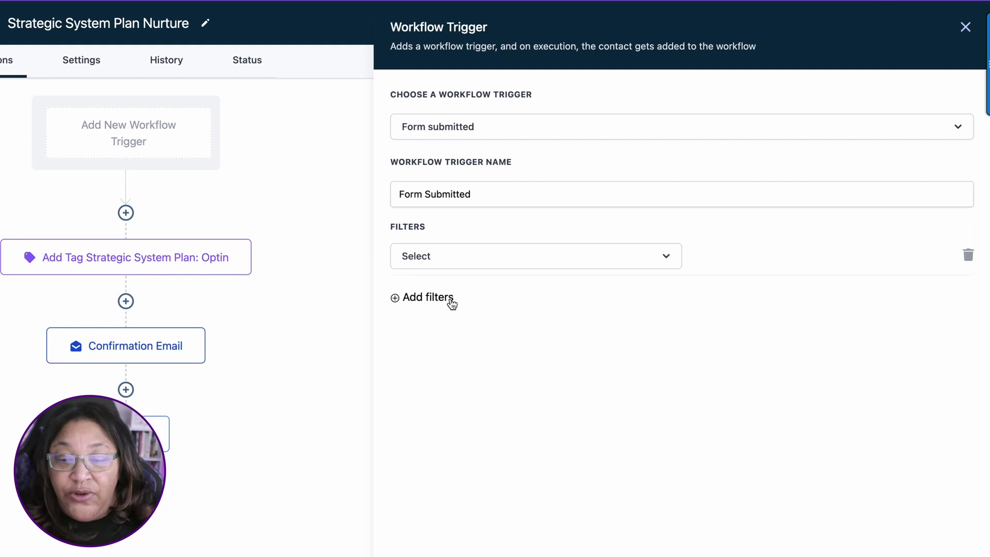
left_click(663, 260)
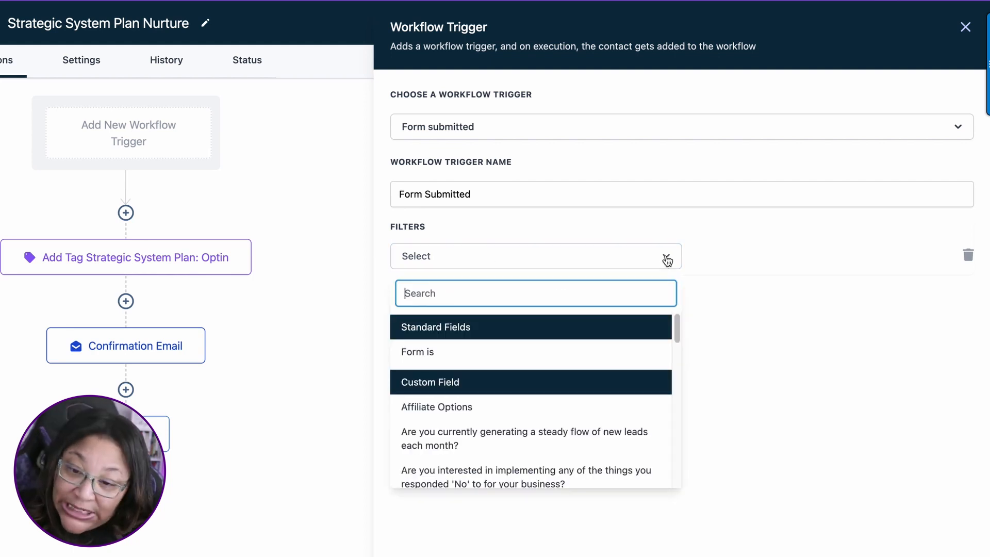
left_click(432, 352)
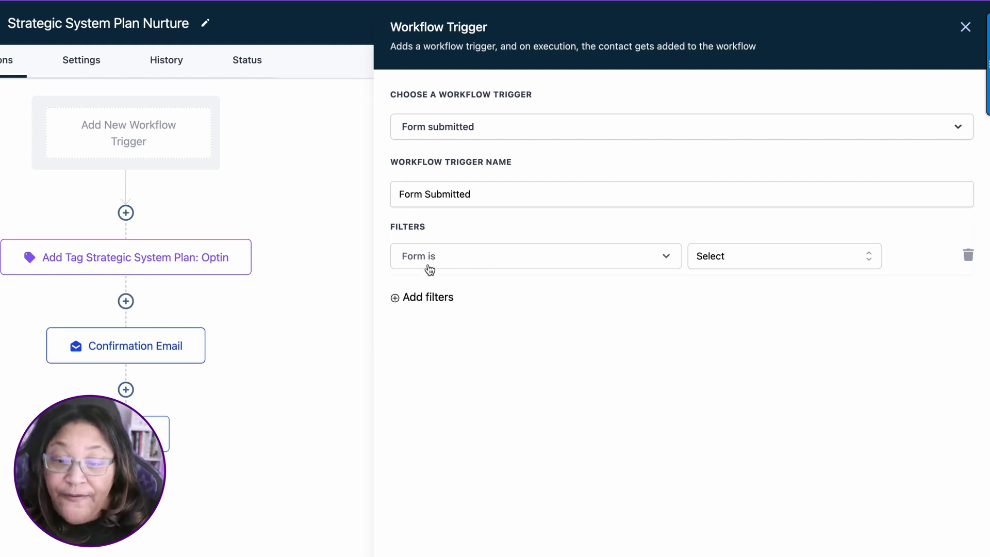
left_click(779, 257)
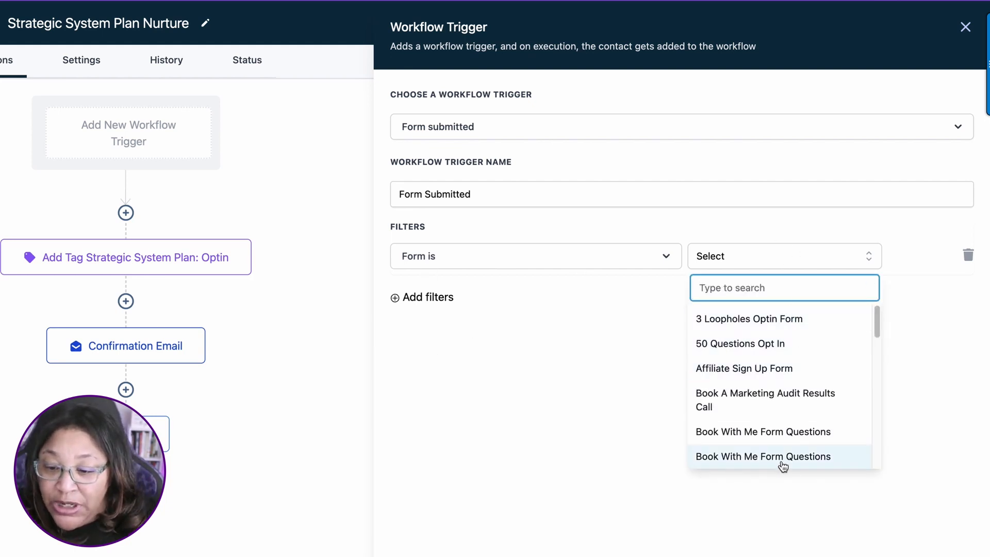
left_click_drag(877, 319, 855, 265)
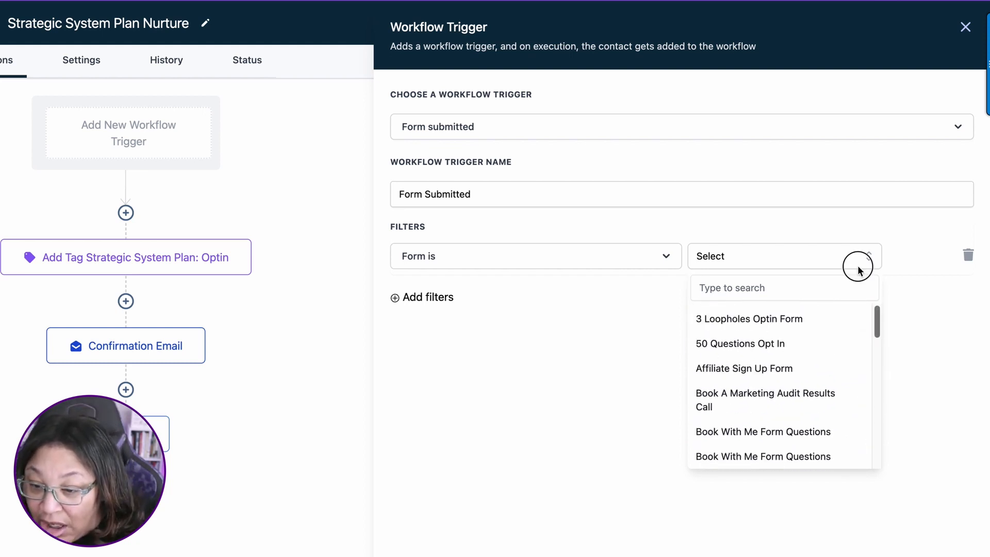
left_click(730, 320)
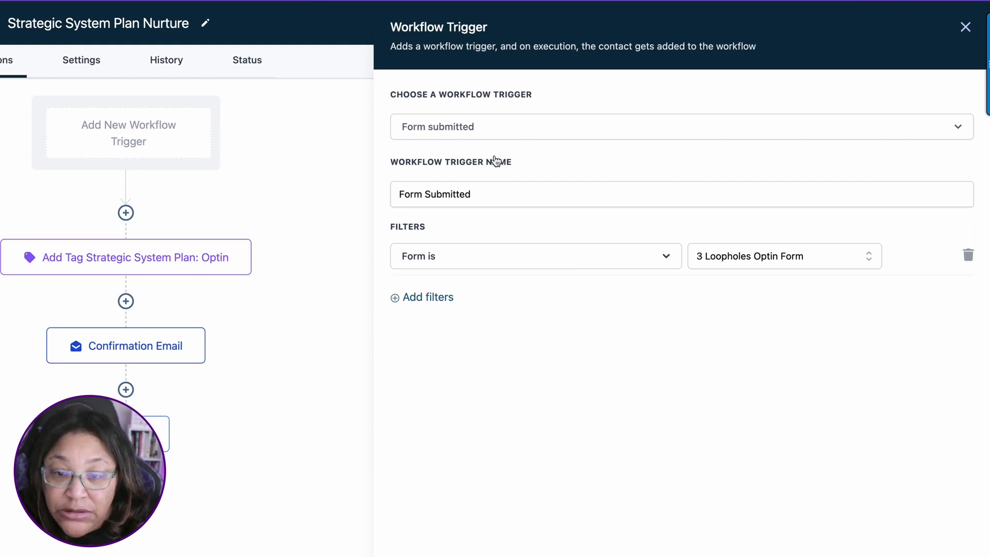
Step: Name the trigger "3 Loopholes Form Submitted", then save the trigger and the workflow
left_click(484, 188)
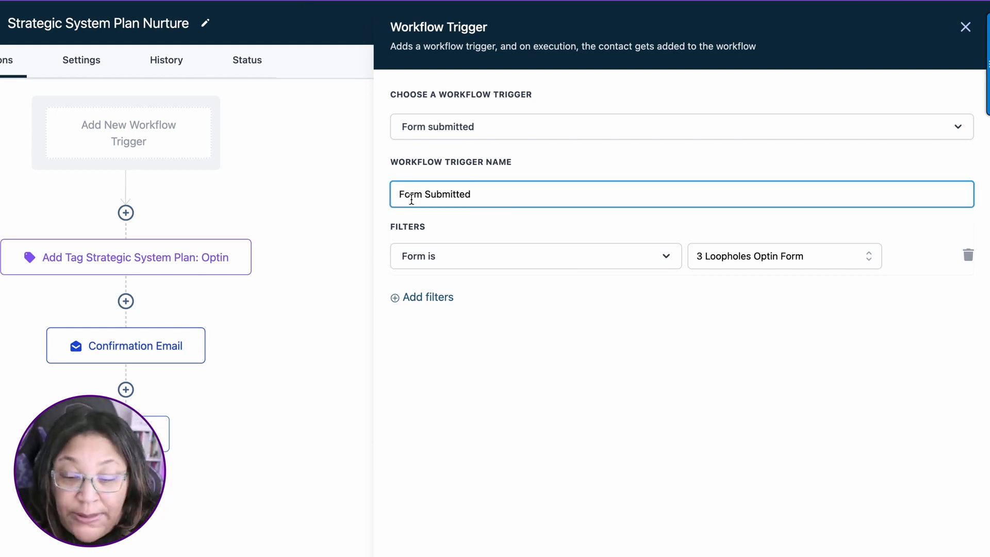
left_click(398, 190)
type("3 lo")
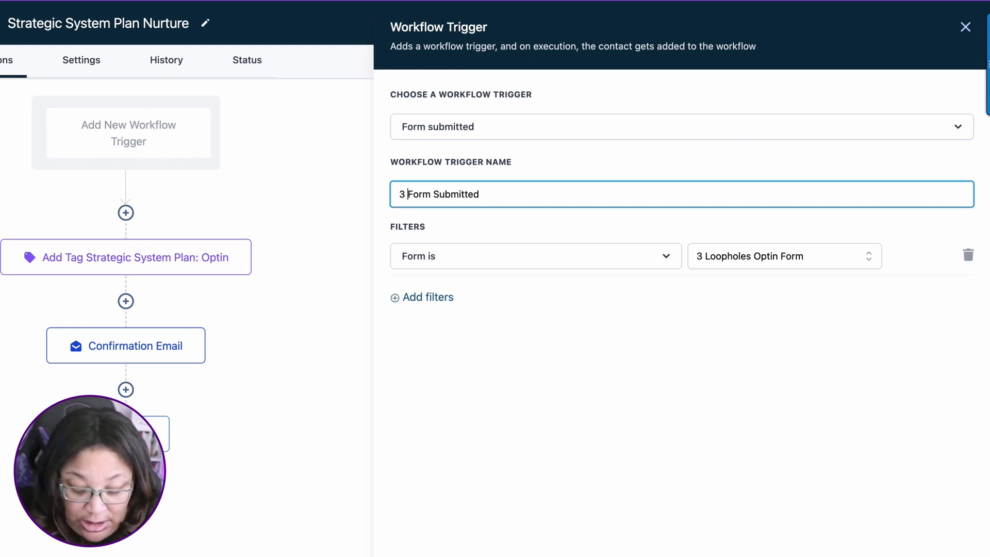
type("opholes")
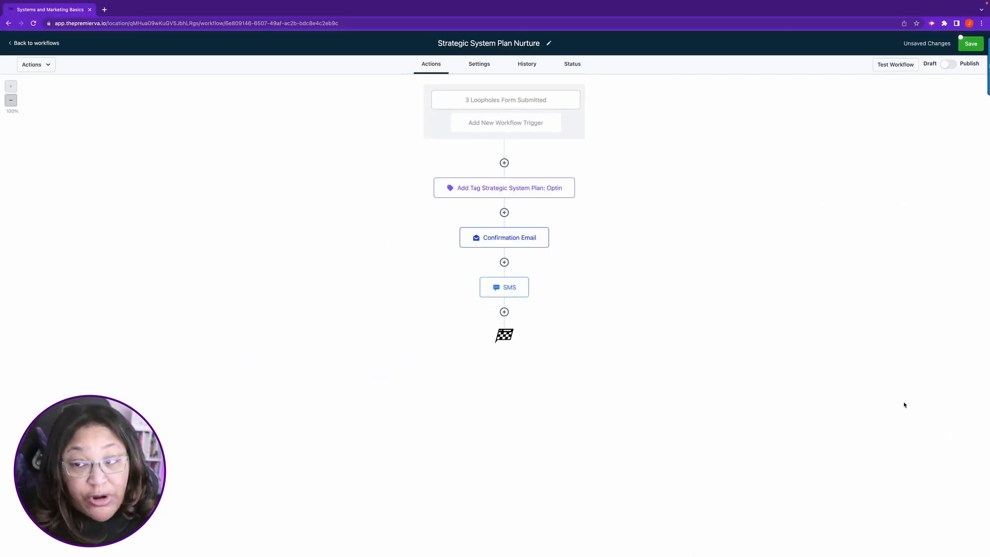
left_click(970, 44)
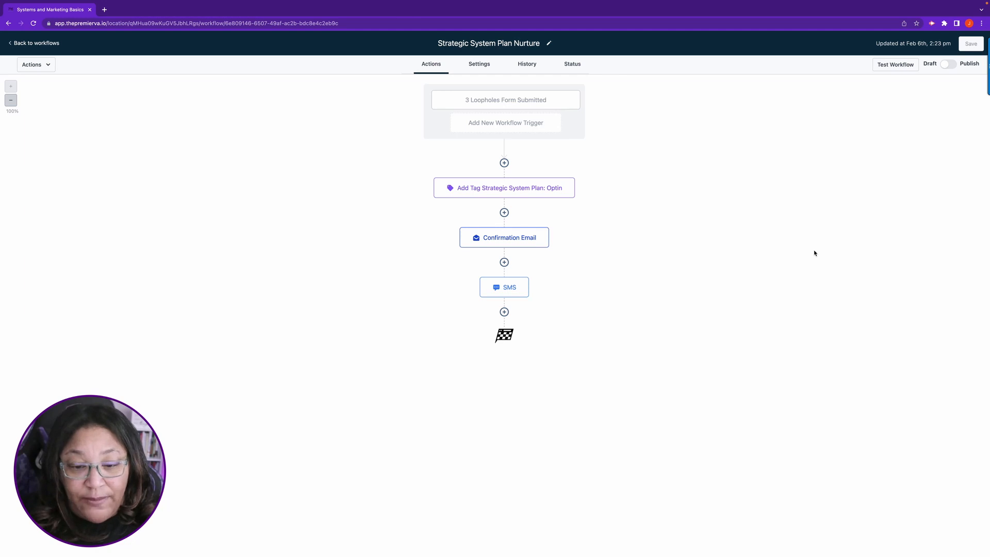
Step: Add a Wait action after the SMS with a time delay of 3 hours
left_click(503, 313)
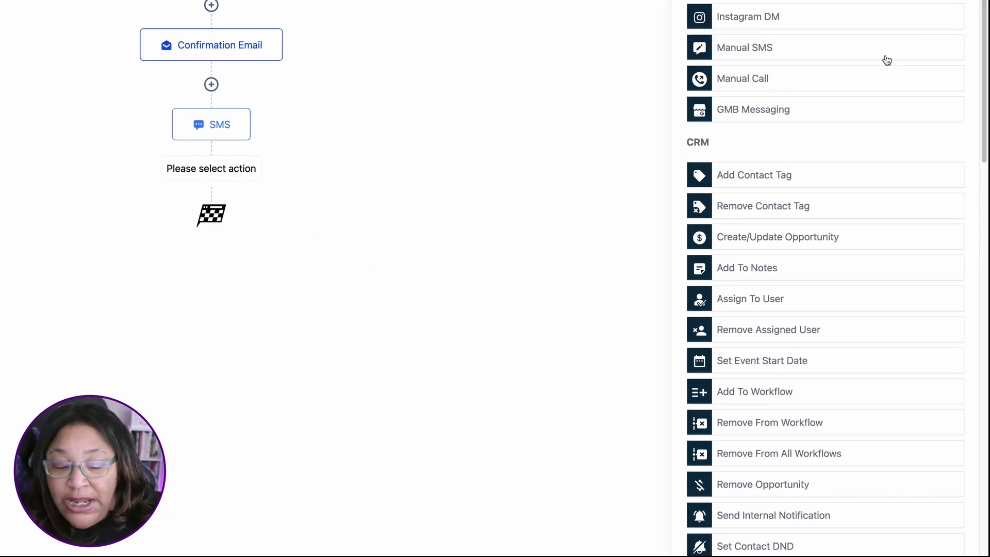
scroll(887, 95, "down", 7)
scroll(883, 99, "down", 7)
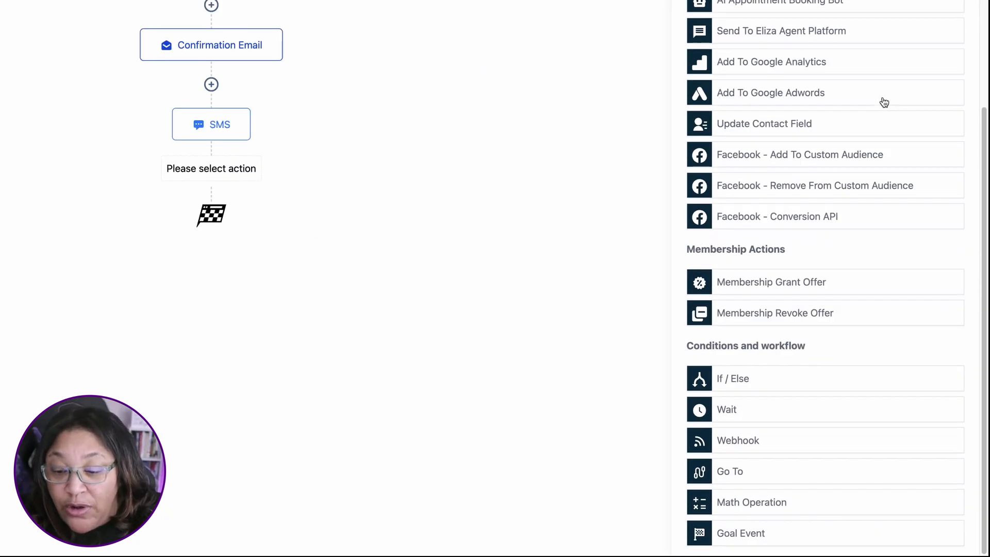
left_click(737, 410)
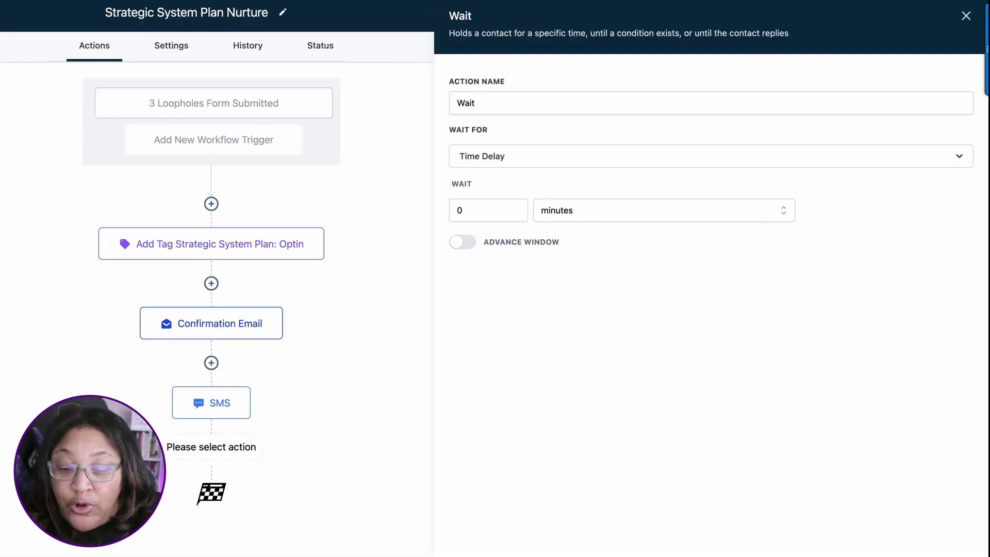
left_click(480, 210)
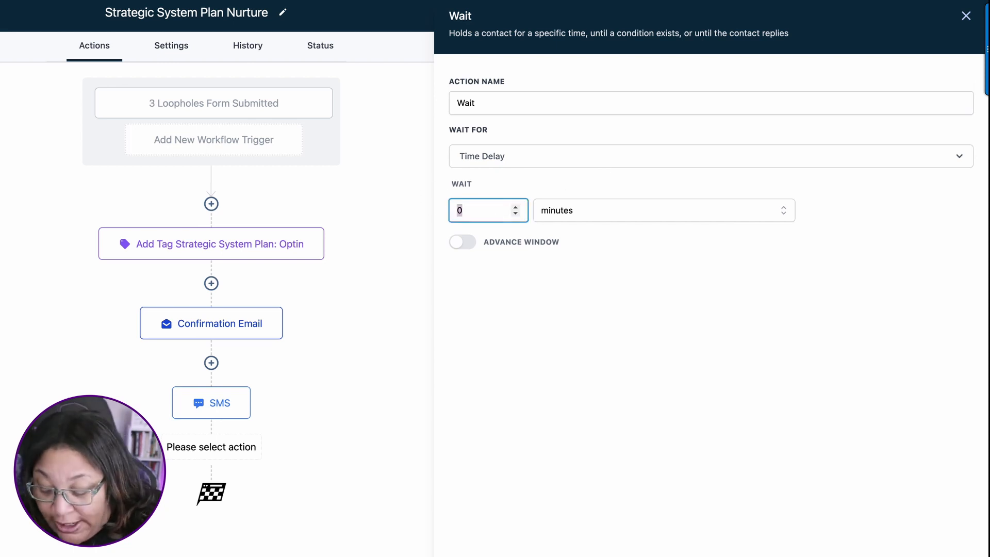
key("BackSpace")
type("60")
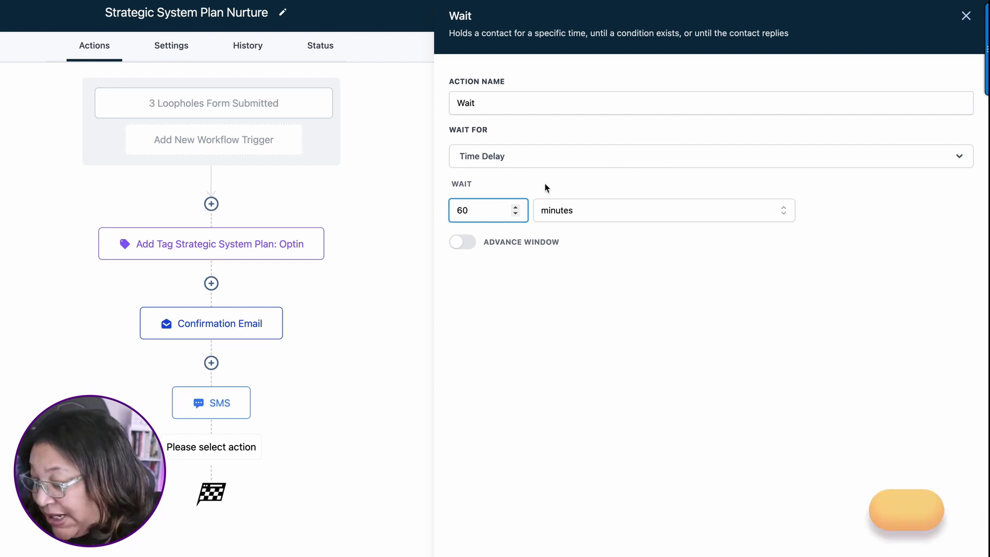
double_click(483, 208)
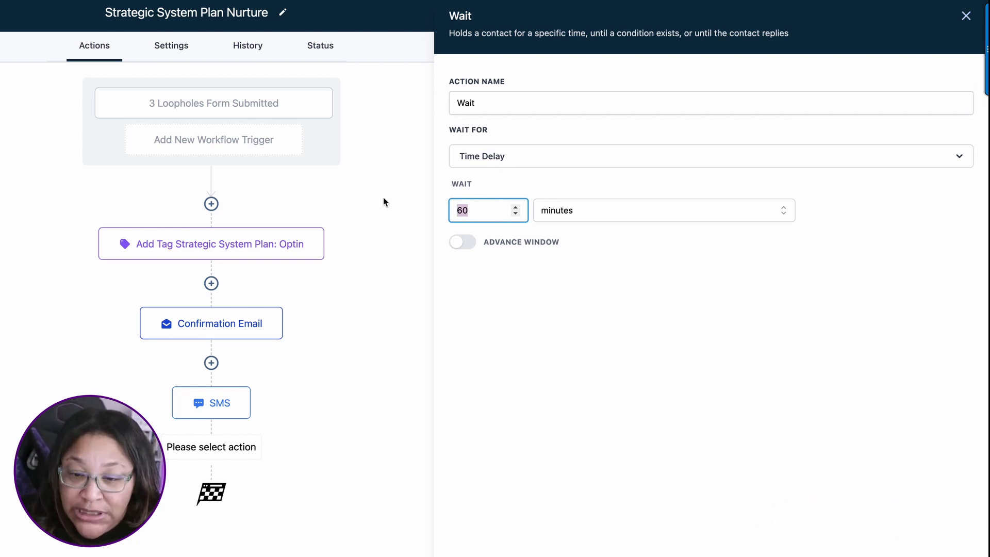
type("3")
left_click(622, 212)
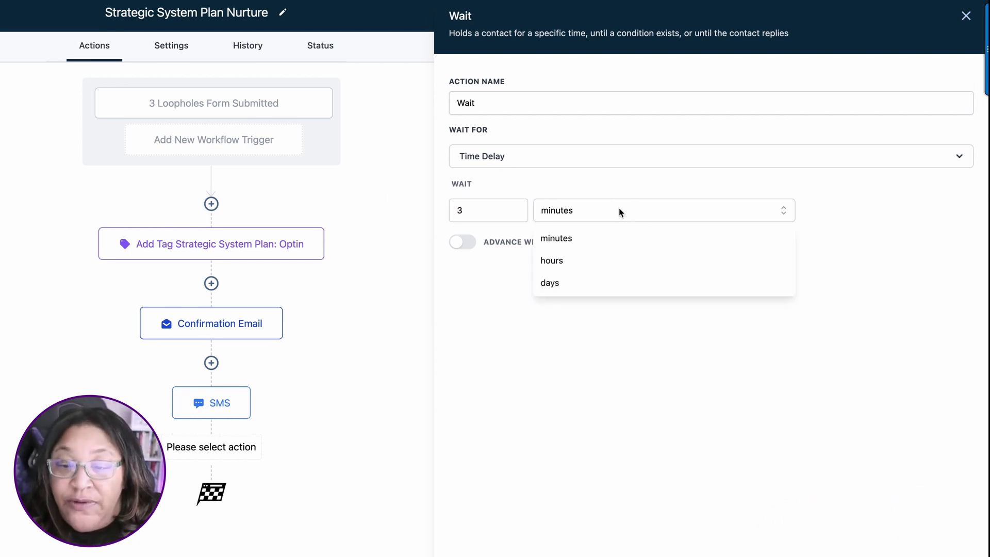
left_click(571, 265)
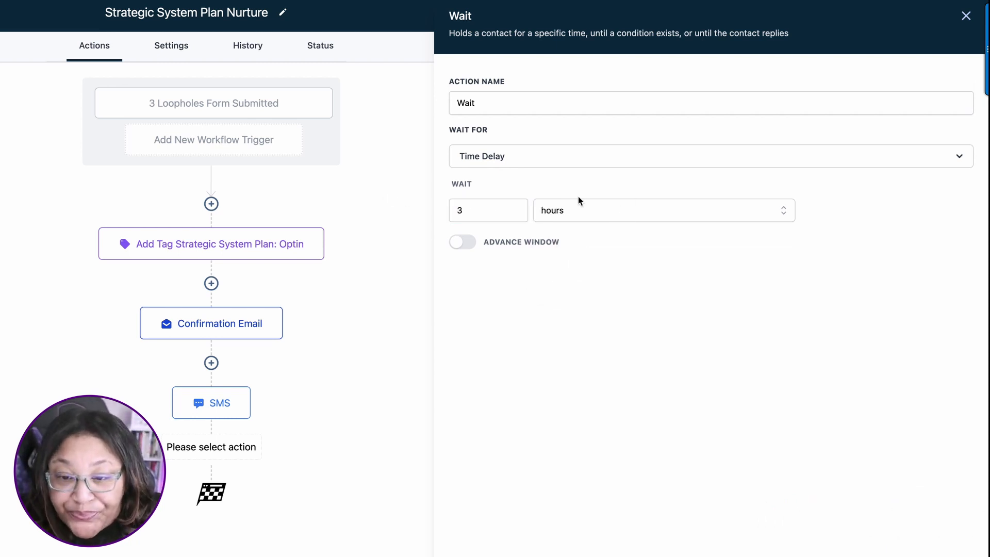
Step: Name the wait action "Wait 3 hours" and save the action
left_click(524, 102)
type("3 hour")
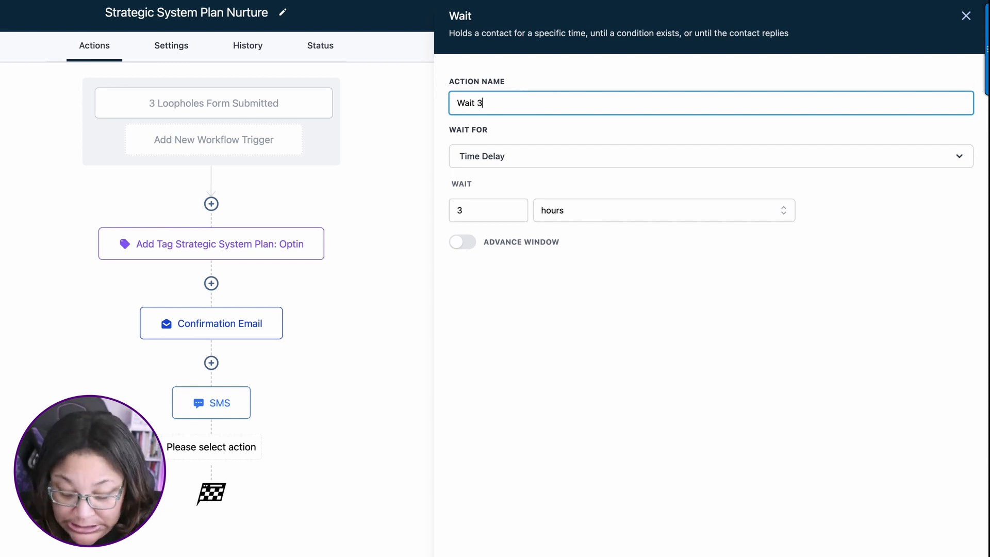
type("s")
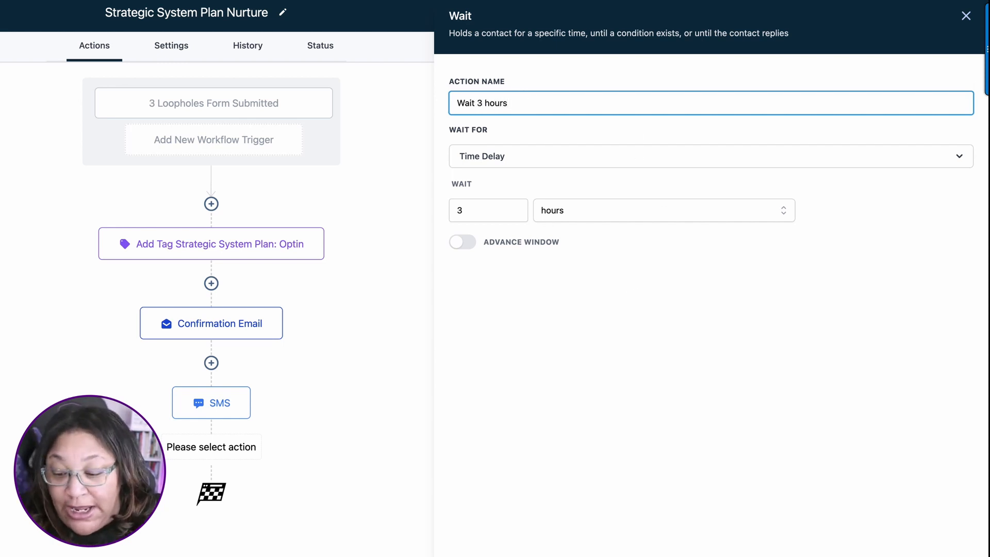
left_click(962, 539)
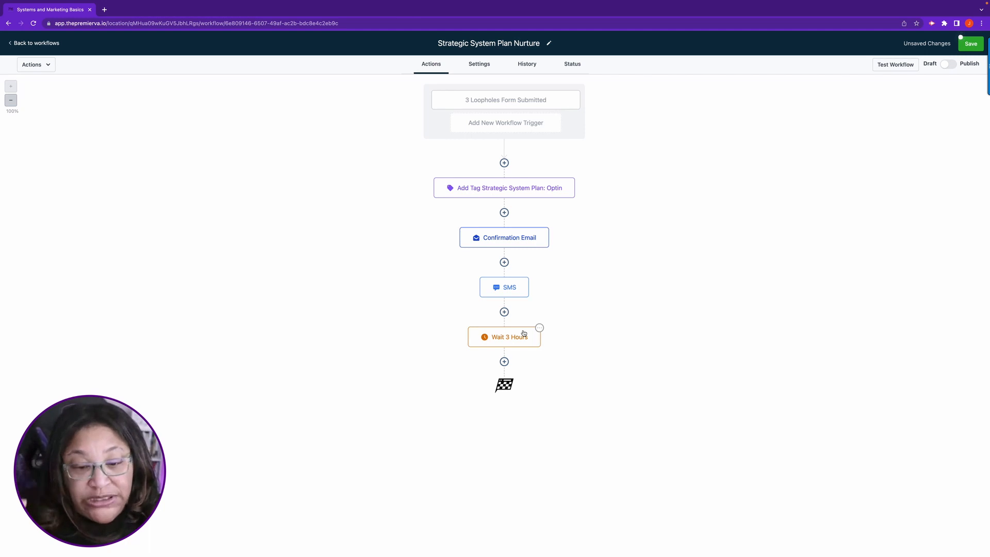
Step: Add an If / Else condition after the 3-hour wait and name its branch "Yes"
left_click(504, 361)
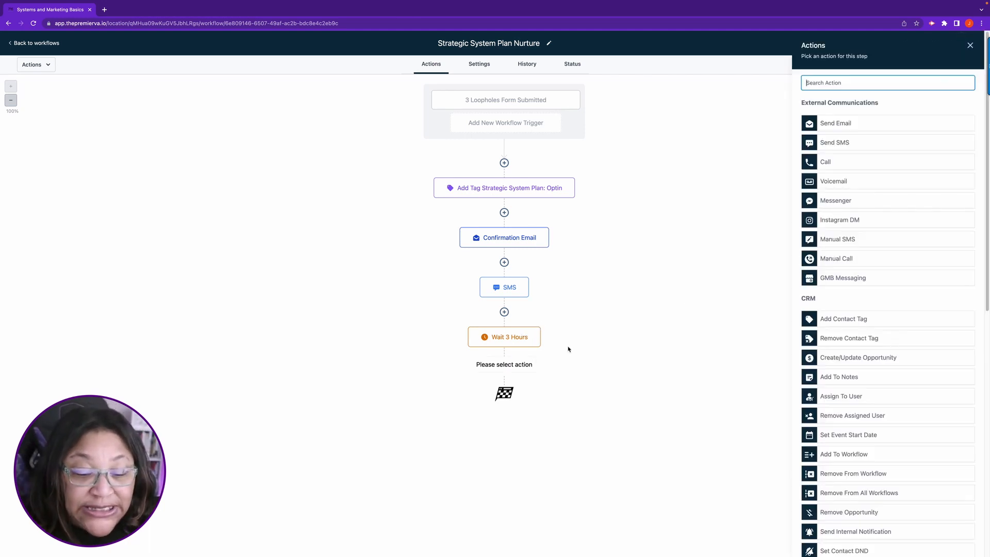
scroll(919, 401, "down", 10)
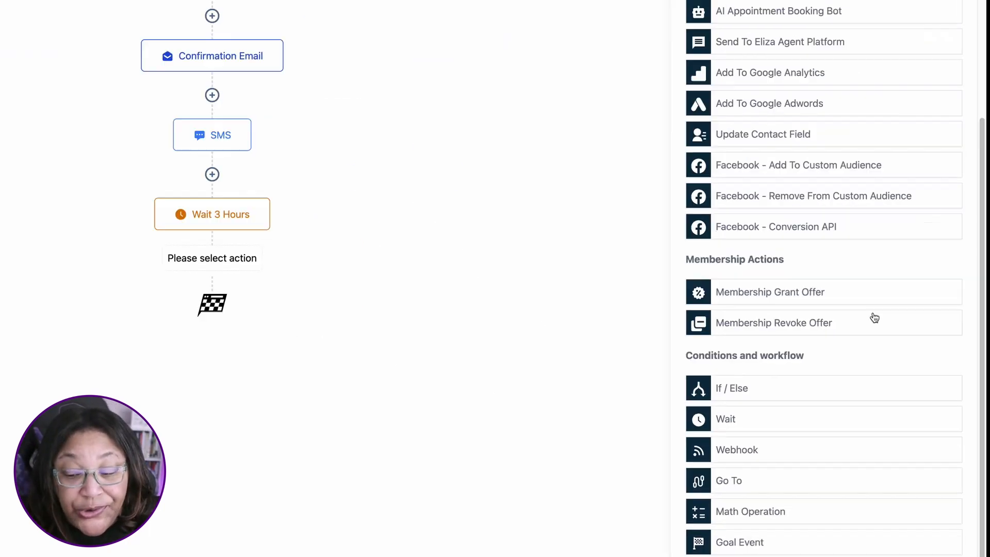
left_click(832, 448)
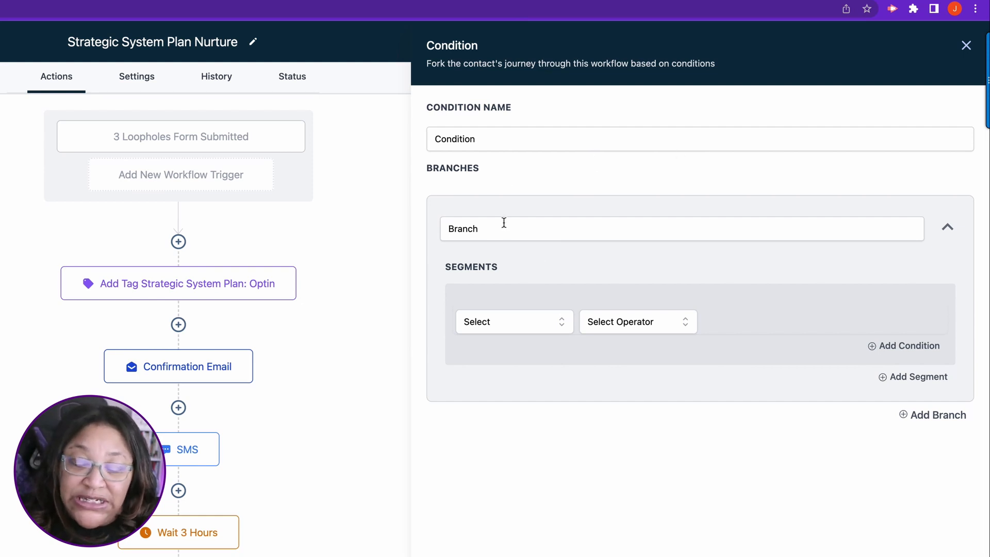
left_click_drag(505, 228, 349, 230)
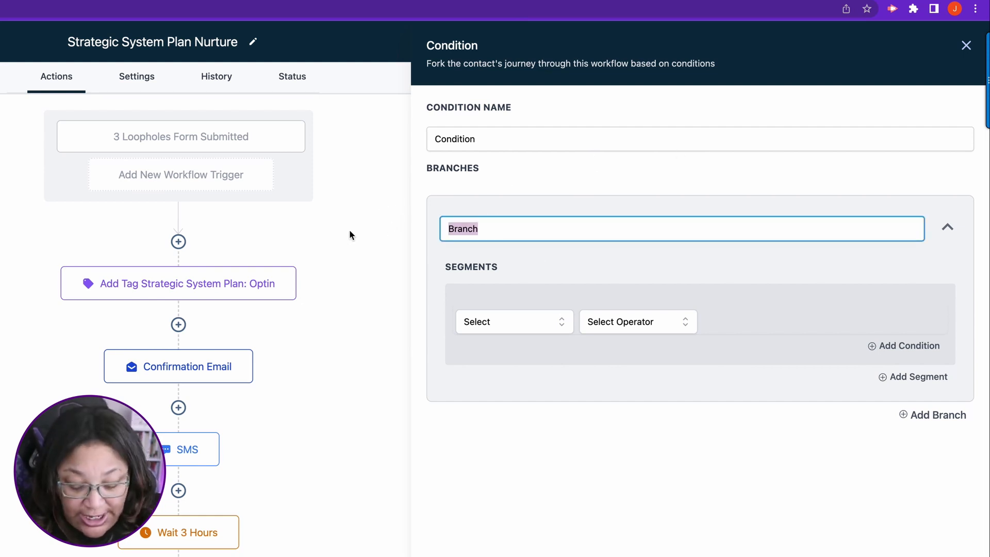
type("Yes")
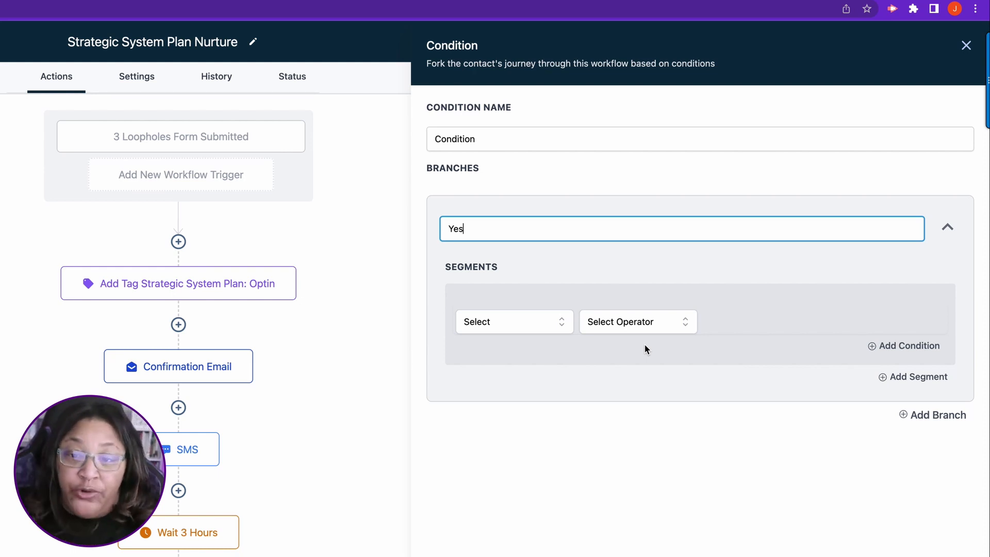
Step: Set the Yes branch's segment to check the contact detail Tags with the operator Includes
left_click(508, 320)
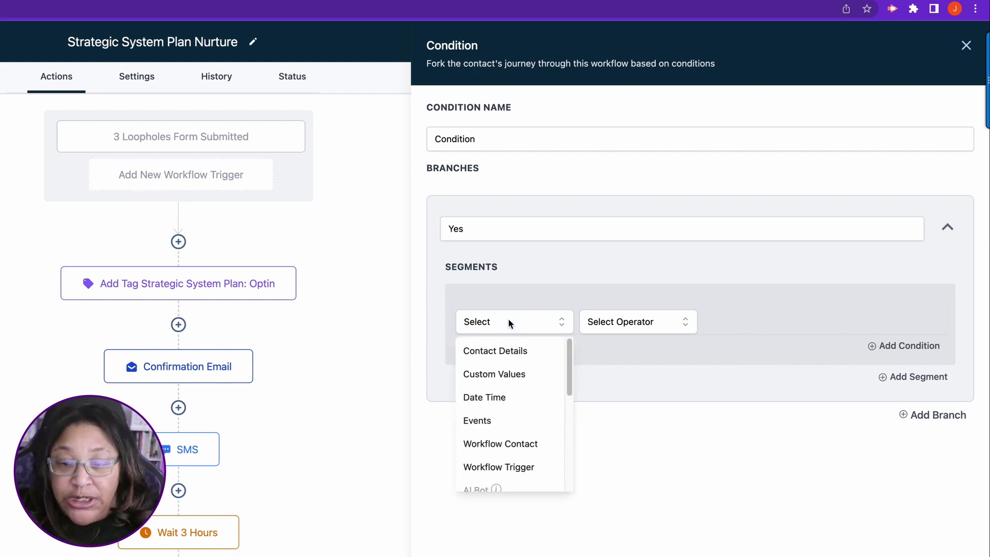
left_click(488, 350)
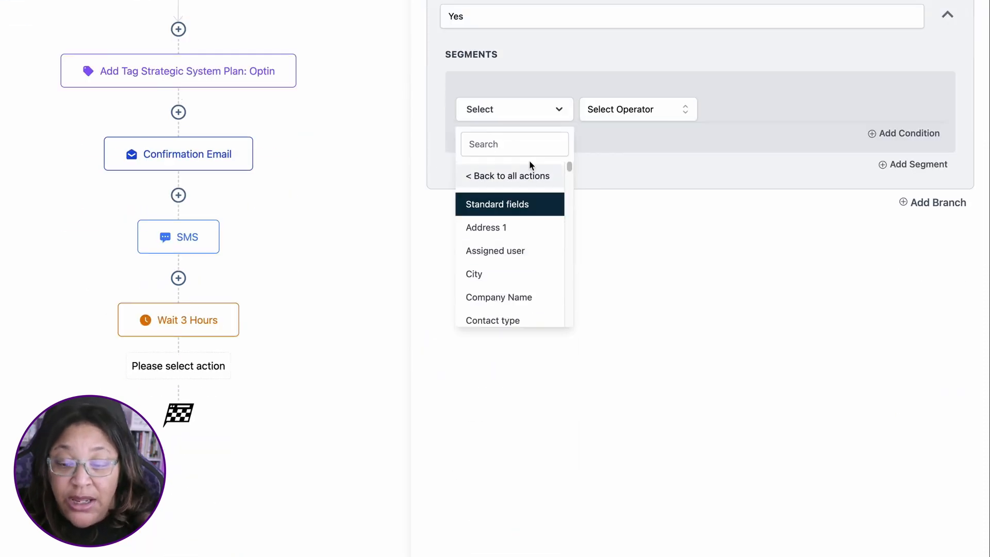
scroll(502, 222, "down", 10)
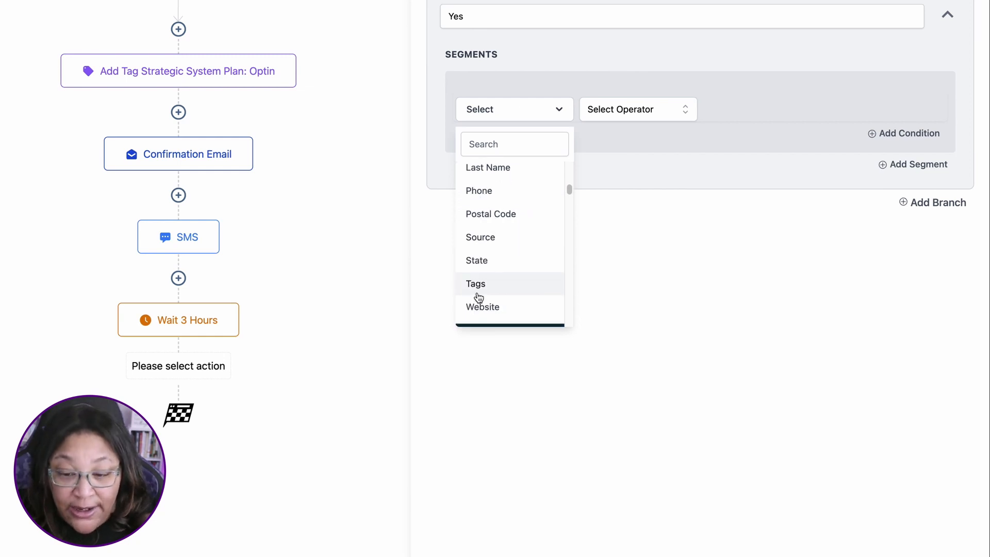
left_click(476, 285)
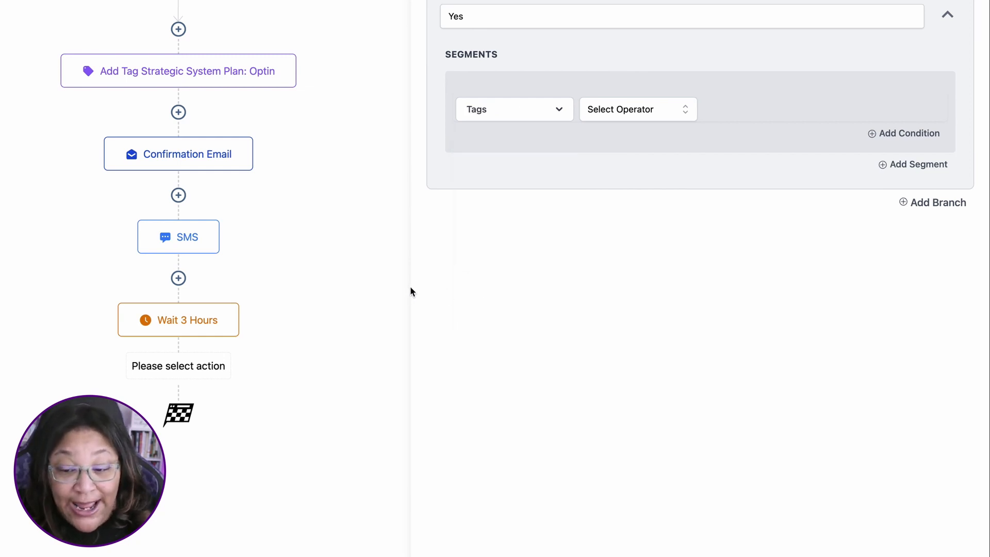
left_click(624, 110)
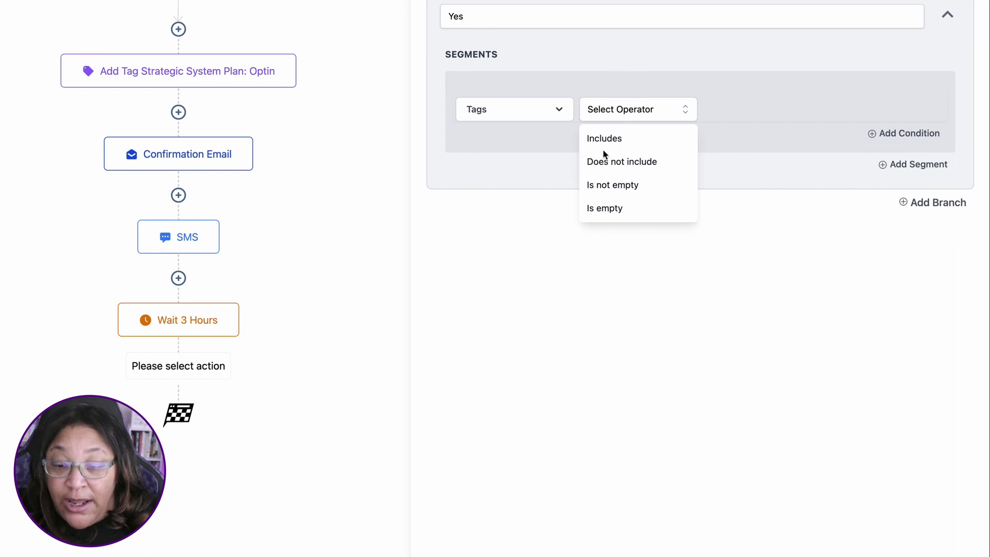
left_click(603, 139)
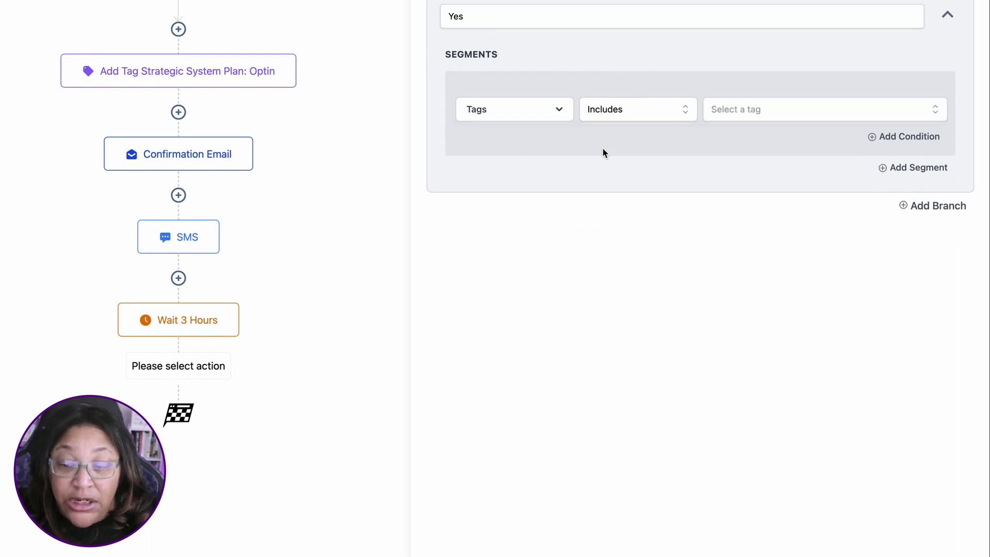
Step: Create the new tag "strategic system plan: purchased" as the value of the Yes branch's tag condition
left_click(739, 112)
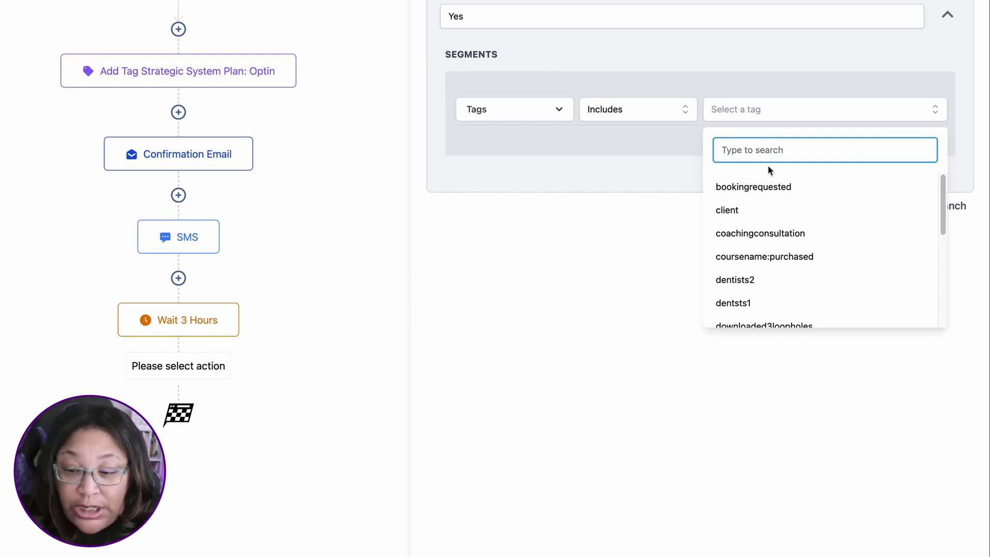
type("s")
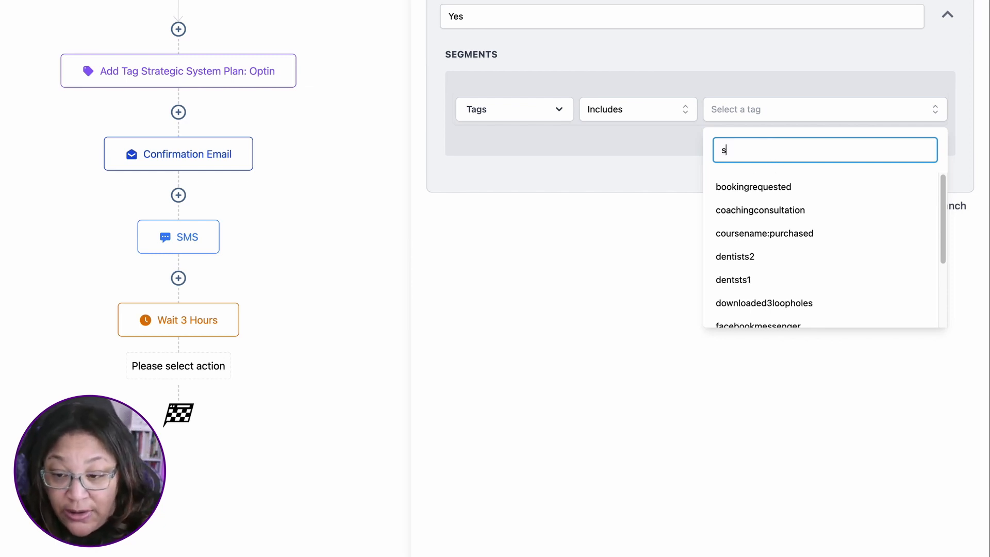
type("trate")
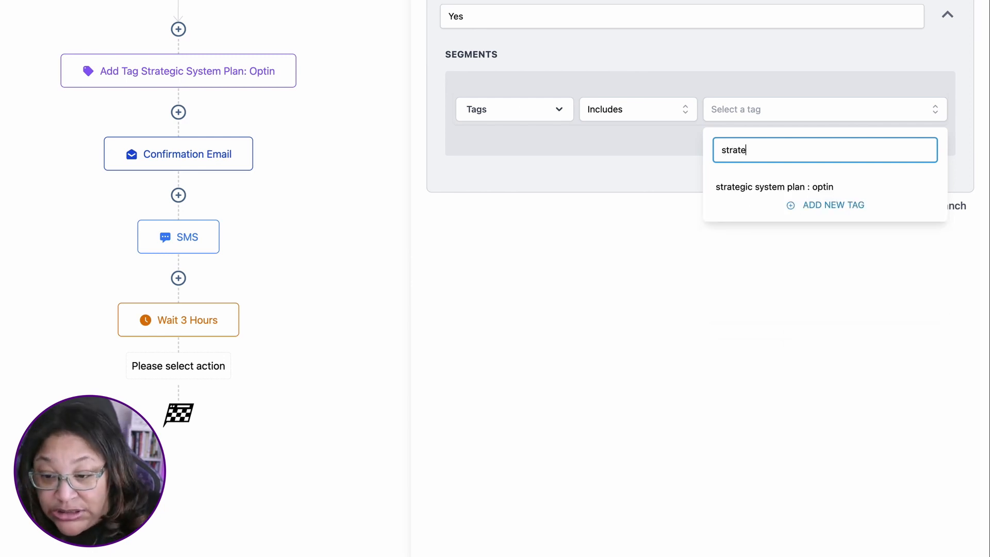
type("gi")
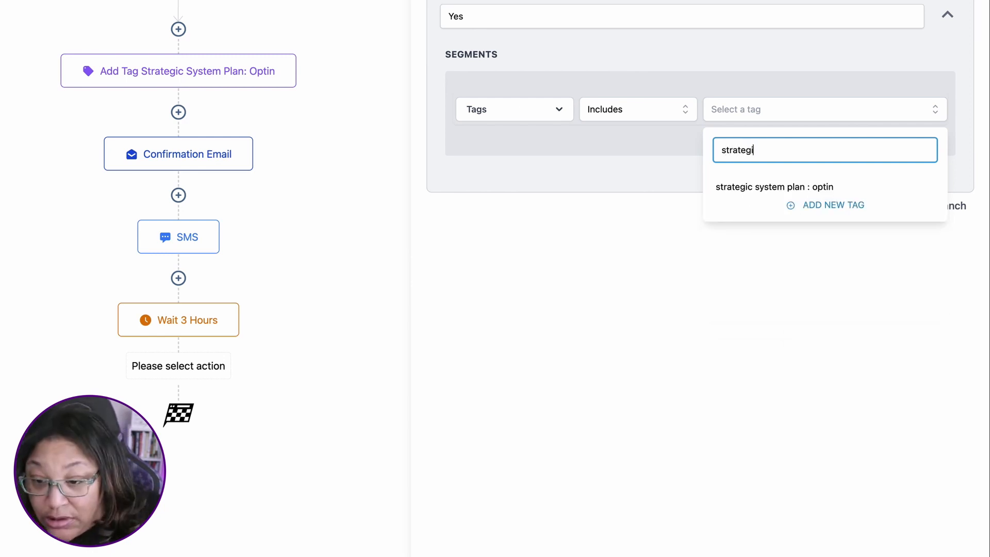
type("c syste ")
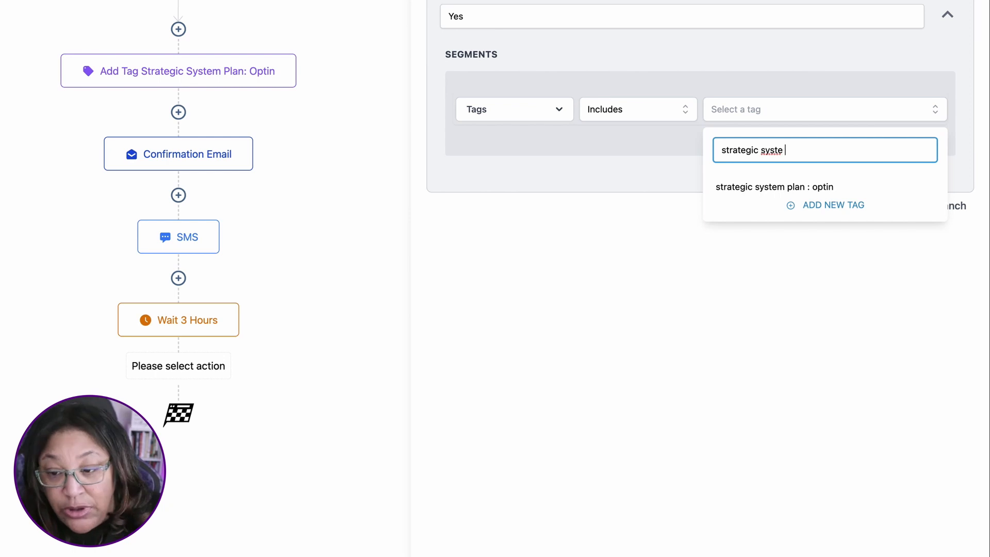
type("plan")
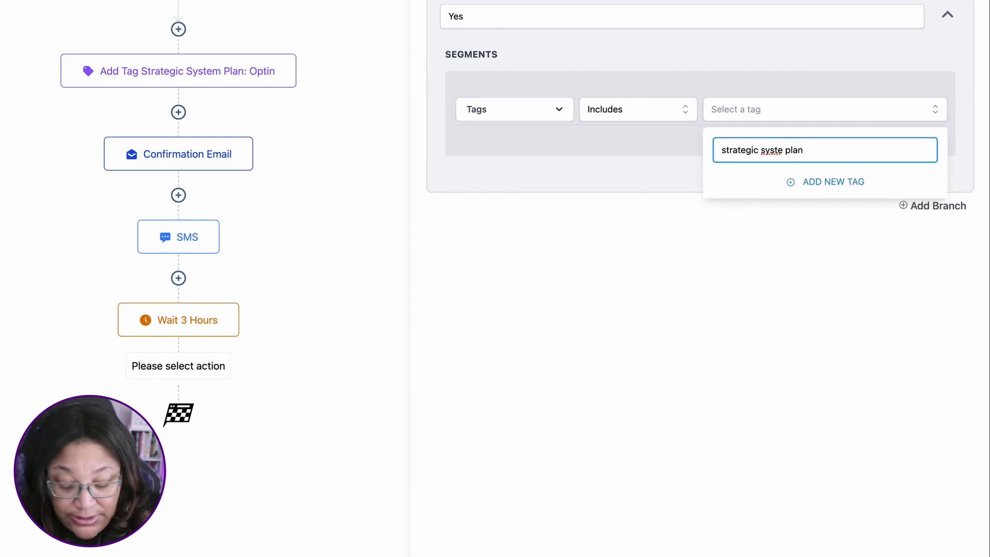
type(": purchased")
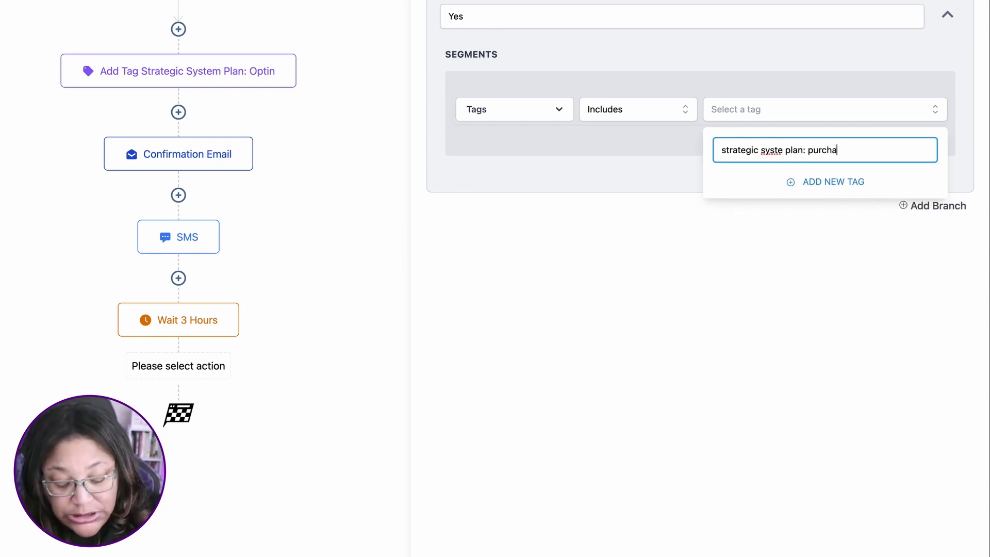
left_click(782, 150)
type("m")
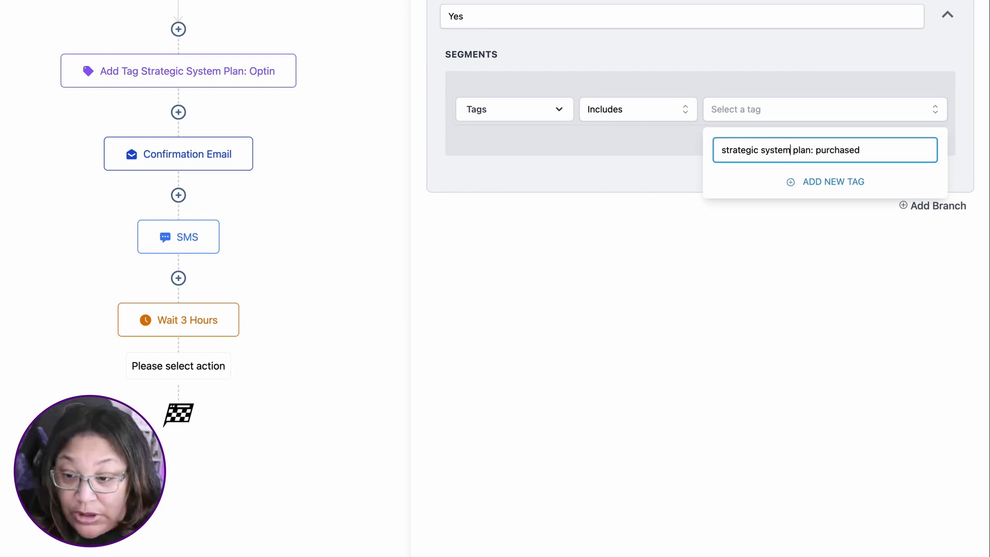
left_click(831, 184)
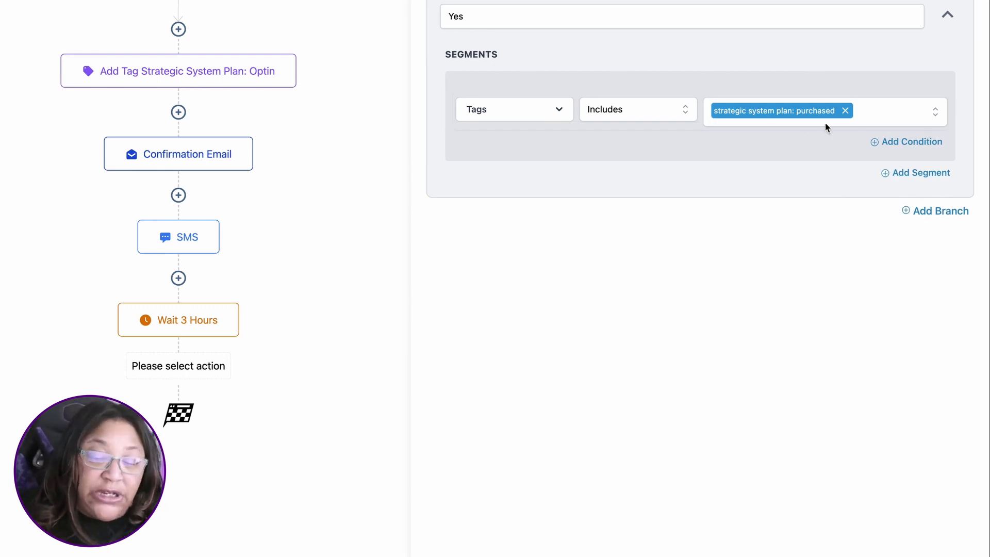
Step: Name the condition "Did lead purchase a plan?", save the action and save the workflow
scroll(670, 206, "up", 4)
left_click_drag(502, 128, 408, 125)
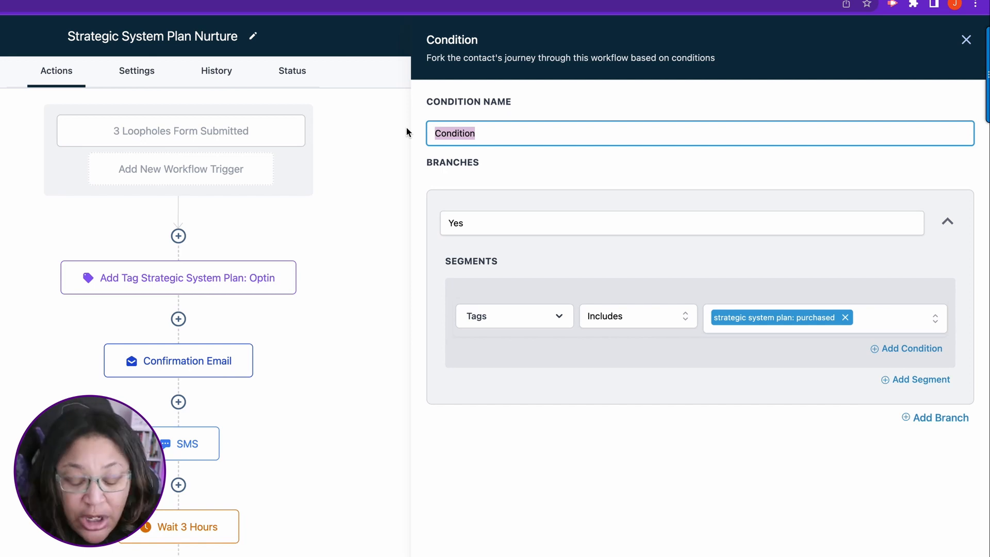
type("Did KL")
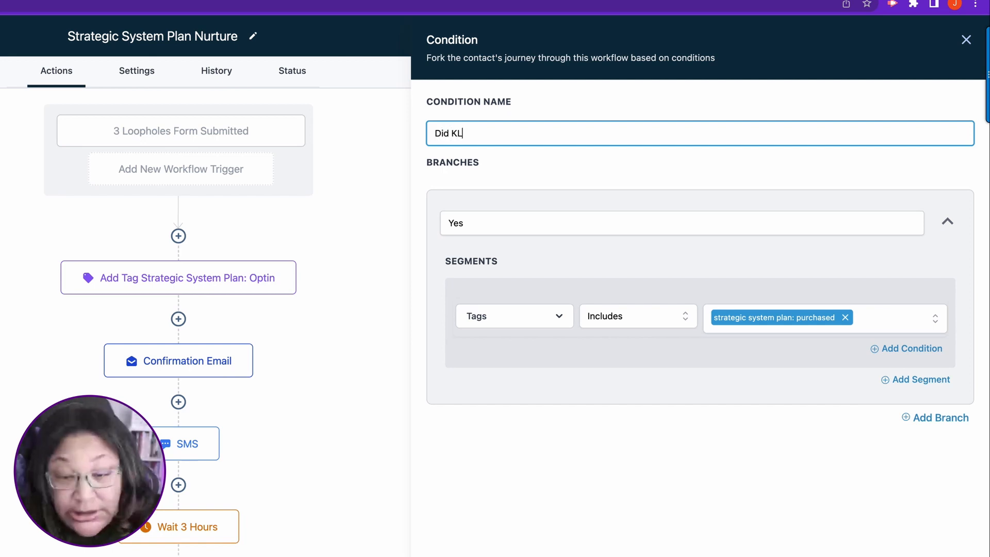
key("BackSpace")
key("BackSpace")
type("lead")
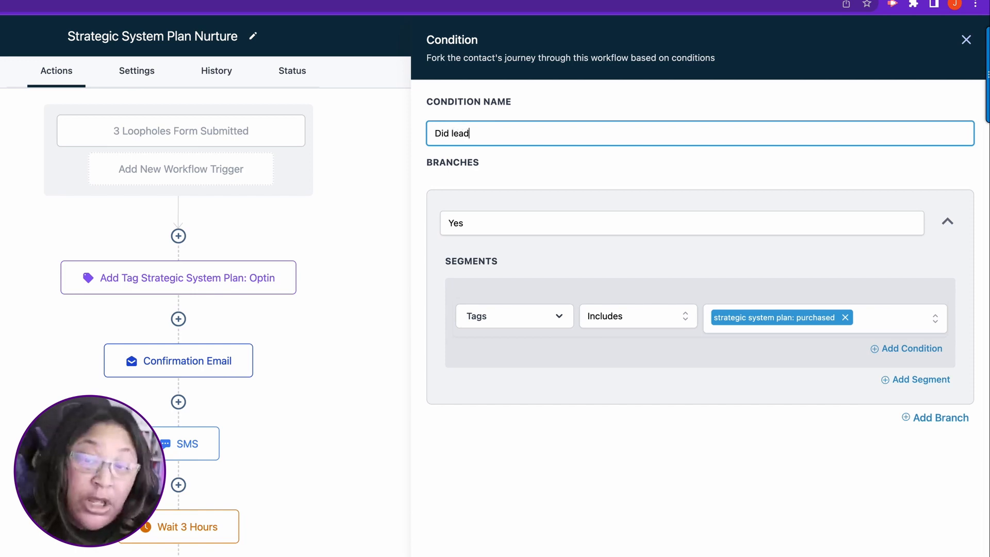
type(" purchse")
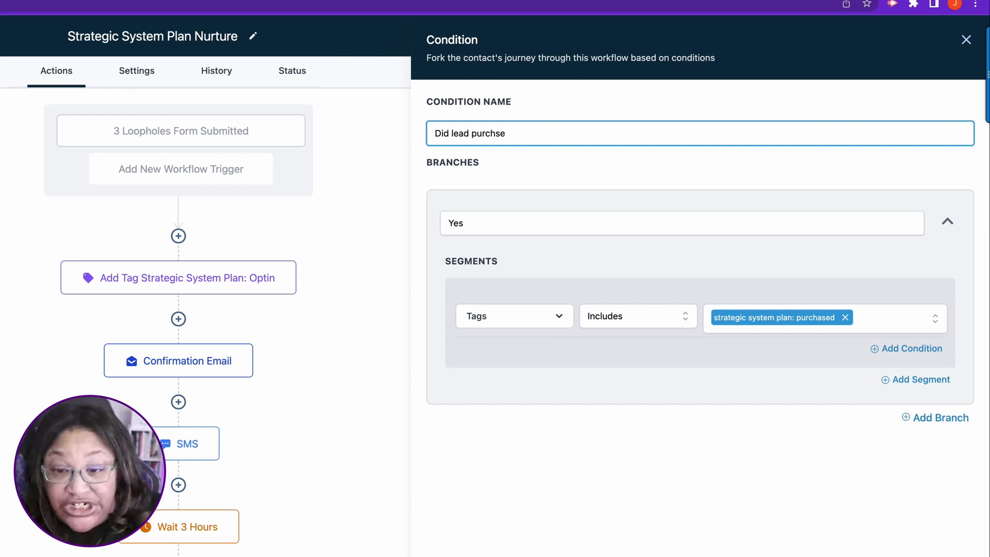
key("BackSpace")
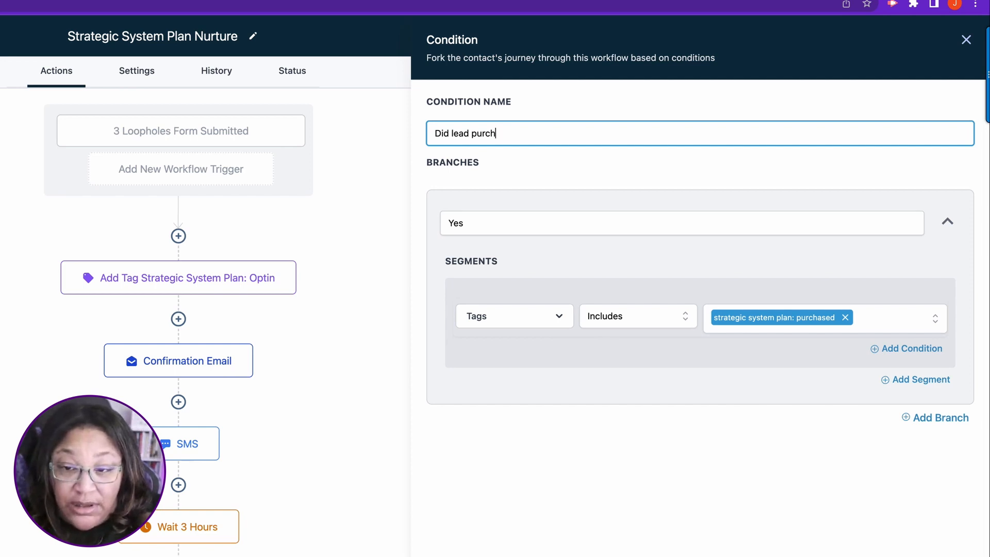
type("ase a pla")
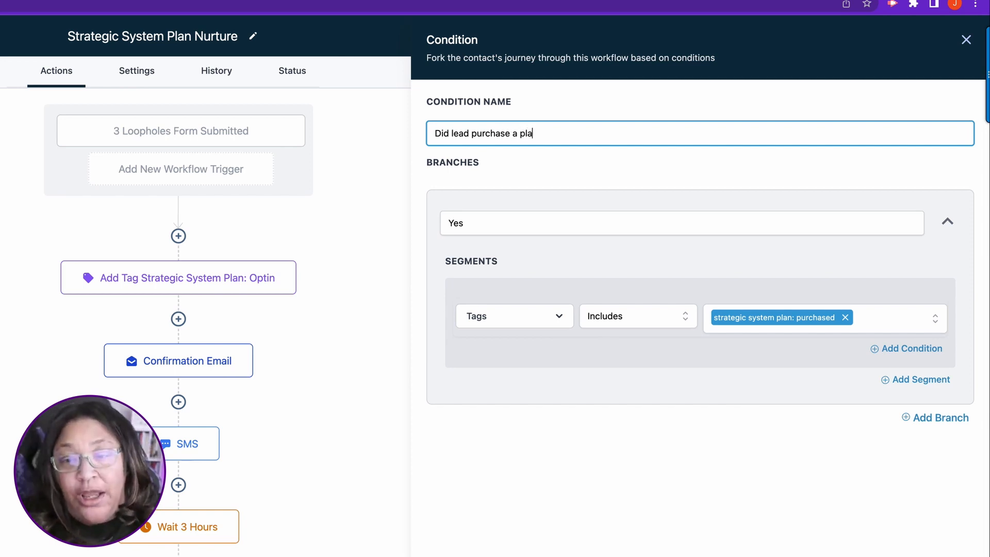
type("n?")
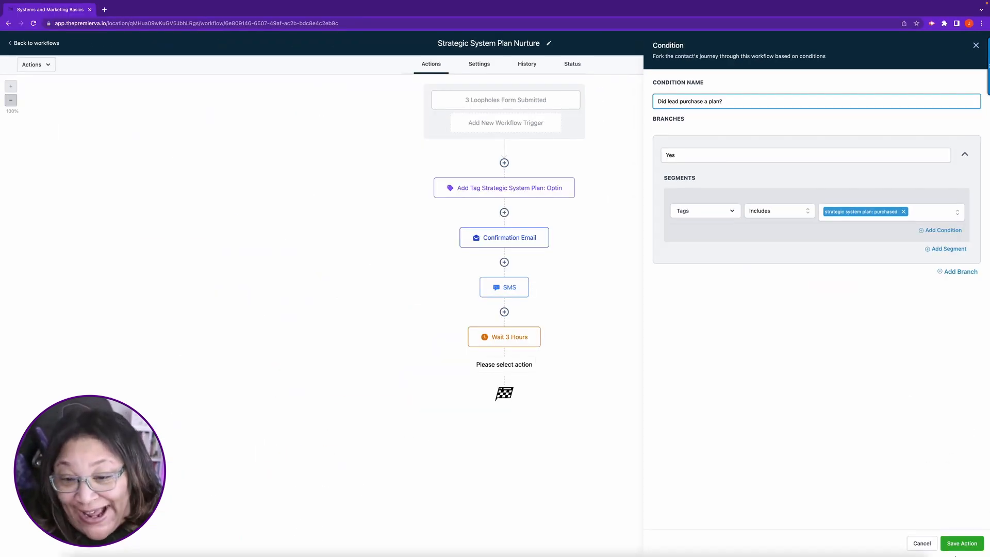
left_click(962, 543)
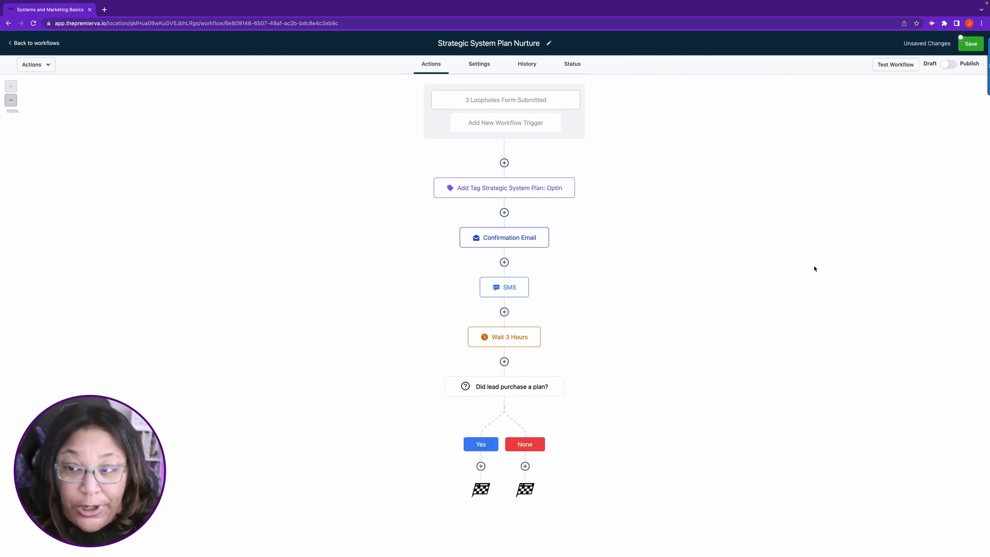
left_click(969, 43)
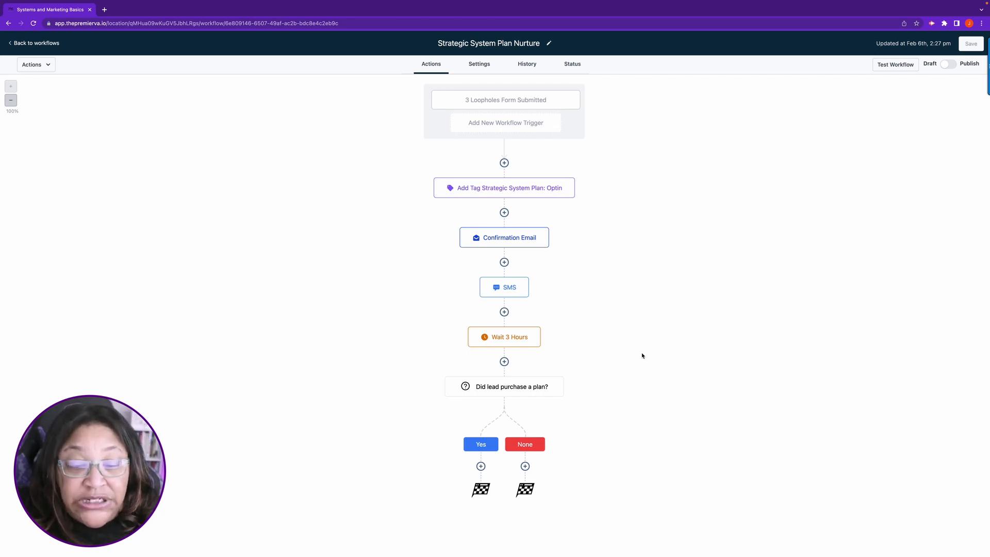
Step: Add a Send Email action under the None branch with the subject "Don't Miss Out on Maximizing Your Business Potential"
left_click(525, 466)
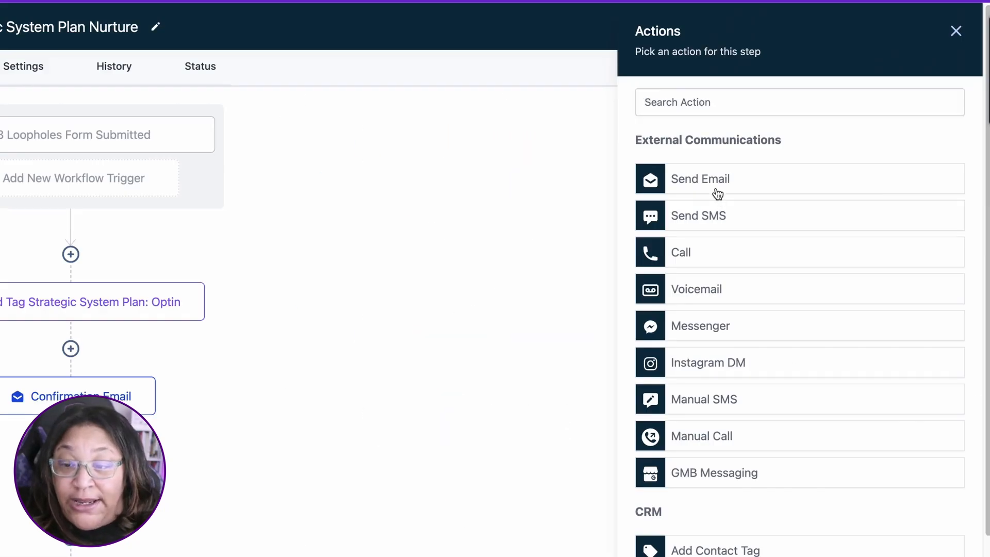
left_click(716, 182)
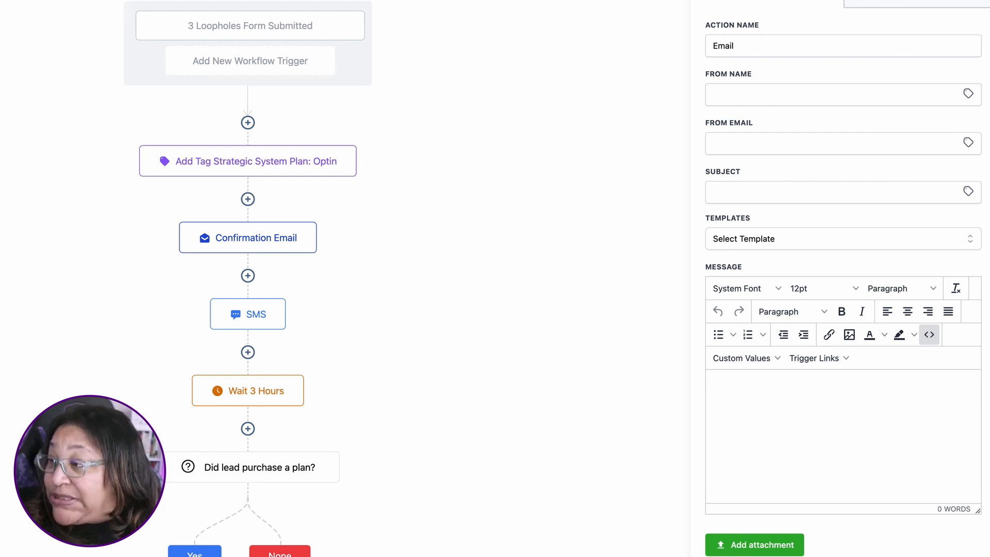
left_click(756, 190)
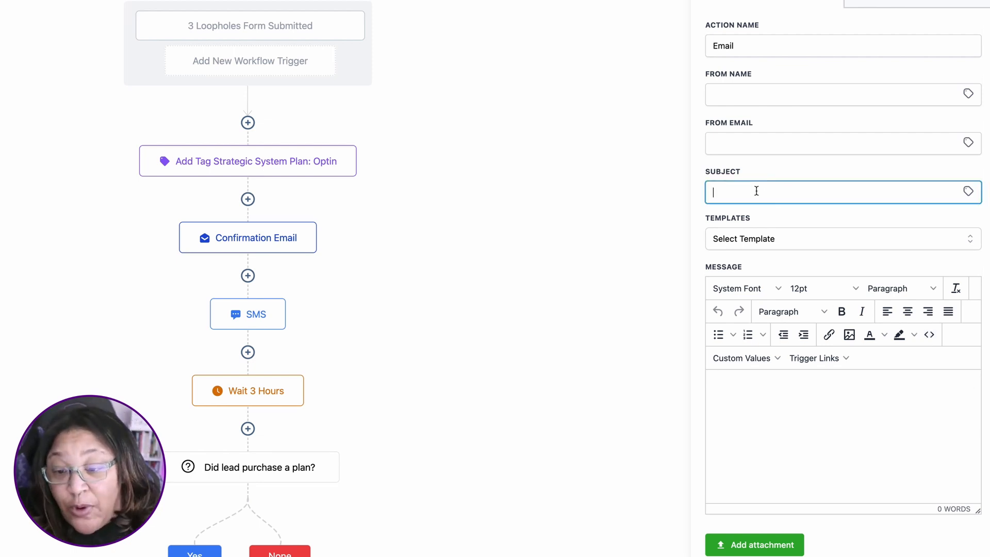
type("Don't Miss Out on Maximizing Your Business Potential")
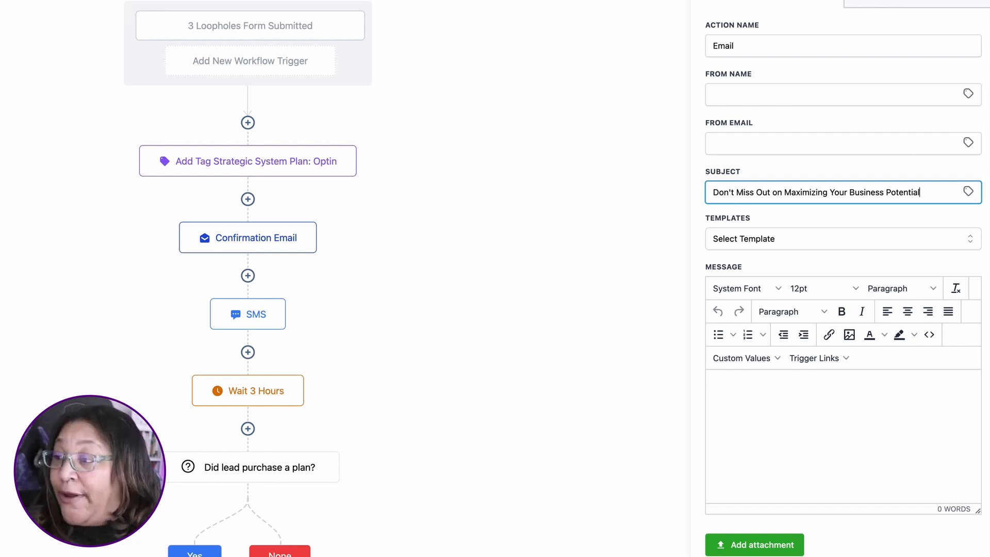
Step: Start the email message with the contact's First Name custom value followed by a comma
key("super+Tab")
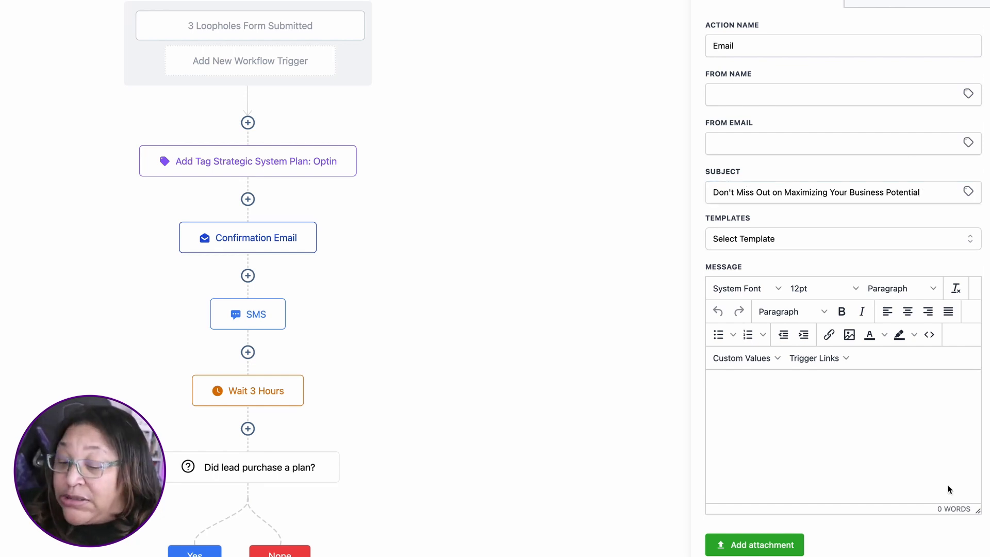
left_click(720, 384)
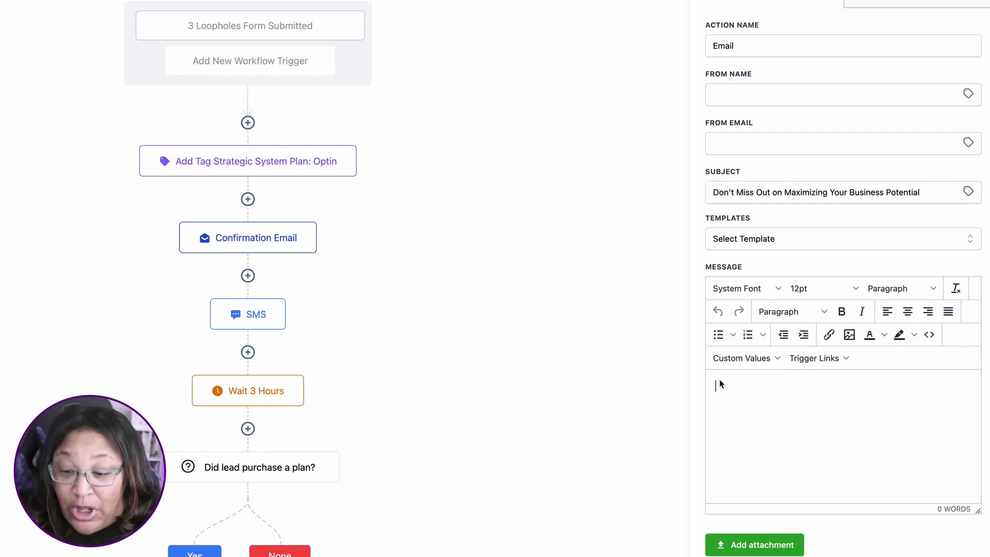
left_click(772, 361)
left_click(747, 363)
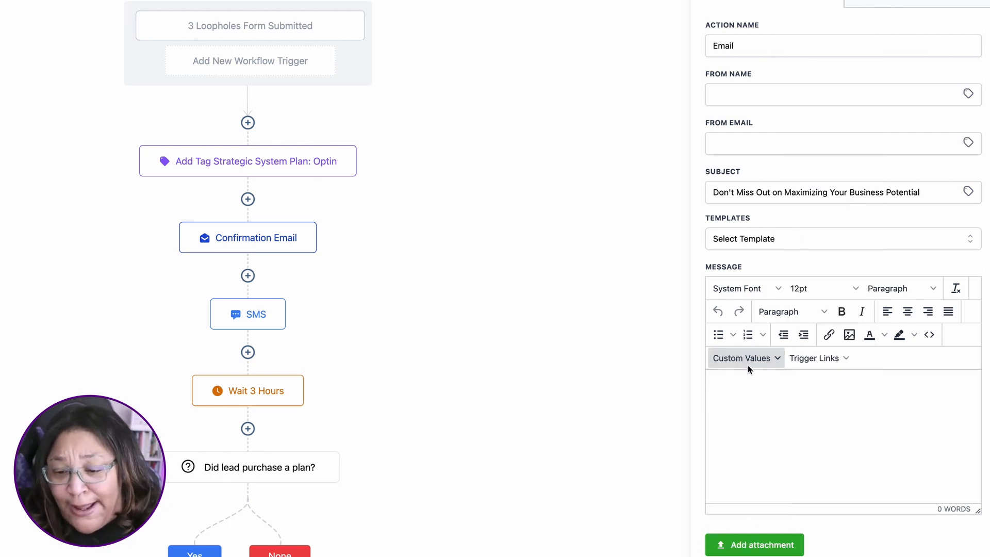
left_click(750, 357)
mouse_move(739, 381)
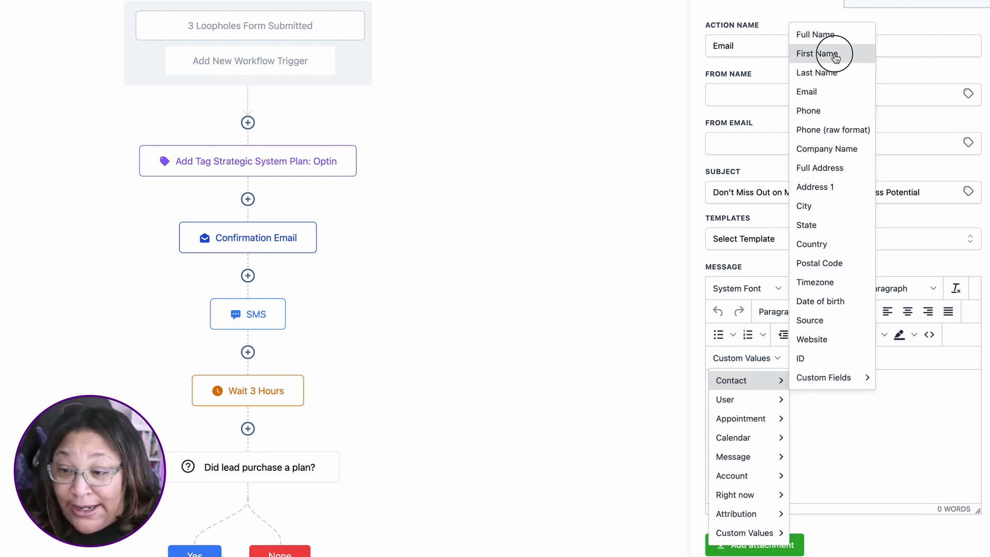
left_click(817, 54)
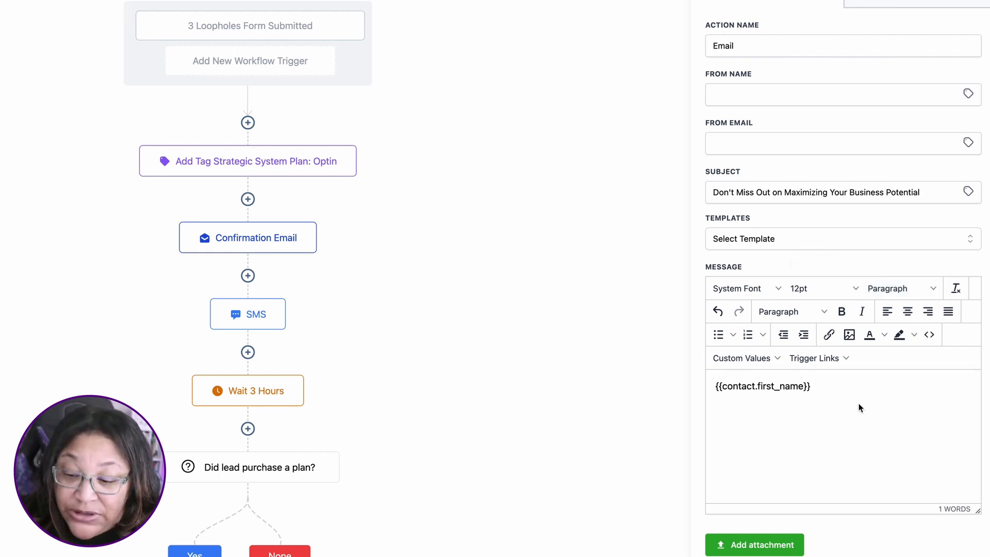
type(",")
key("Return")
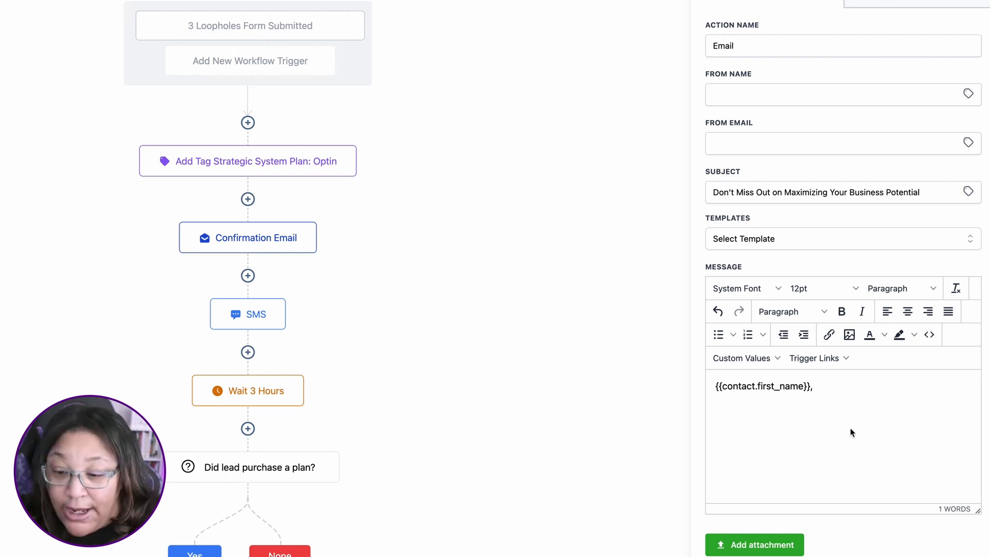
Step: Paste the systems audit text after the greeting, add a line break before "Are you looking for ways", and save the email and workflow
left_click(852, 389)
type("Are you feeling frustrated with the current performance of your business systems? Are you looking for ways to optimize your lead conversion and ensure proper integration? Look no further! Our systems audit can help align your current systems with your business goals, maximize lead conversion, and ensure proper integration for improved business performance.")
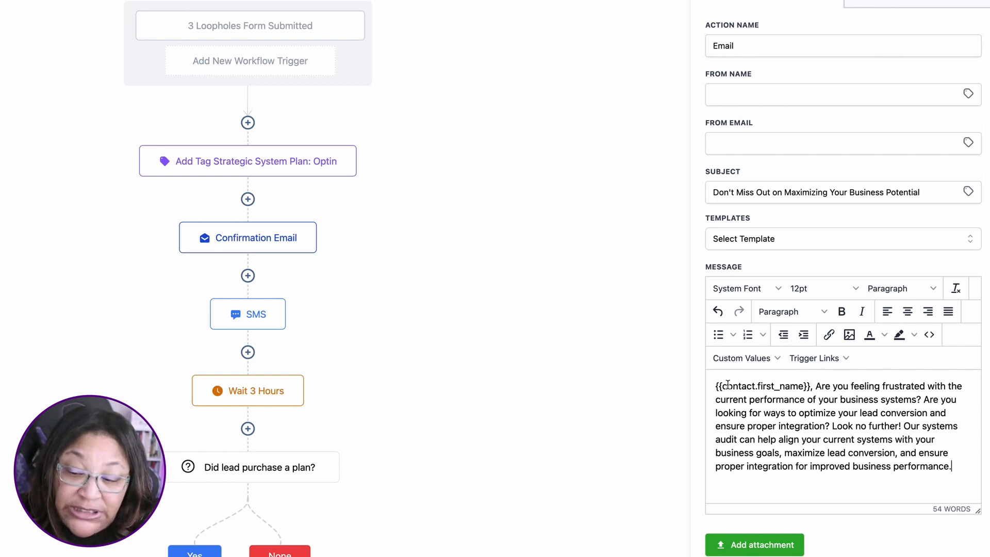
left_click(923, 399)
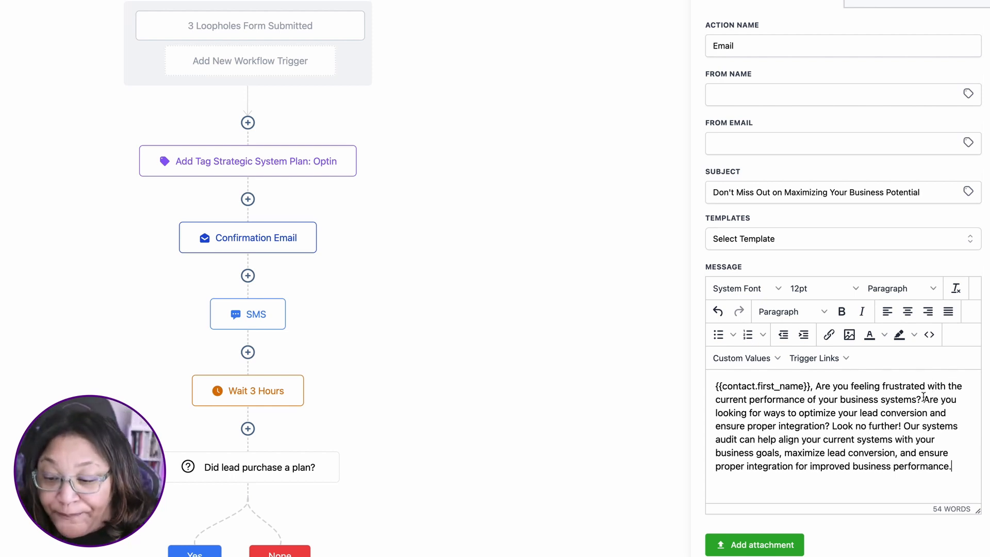
key("Return")
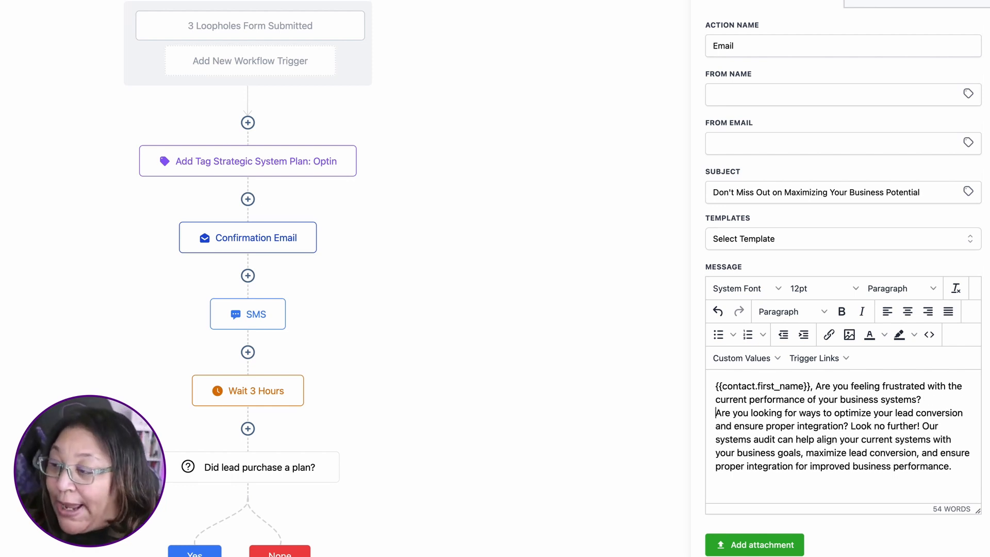
left_click(962, 467)
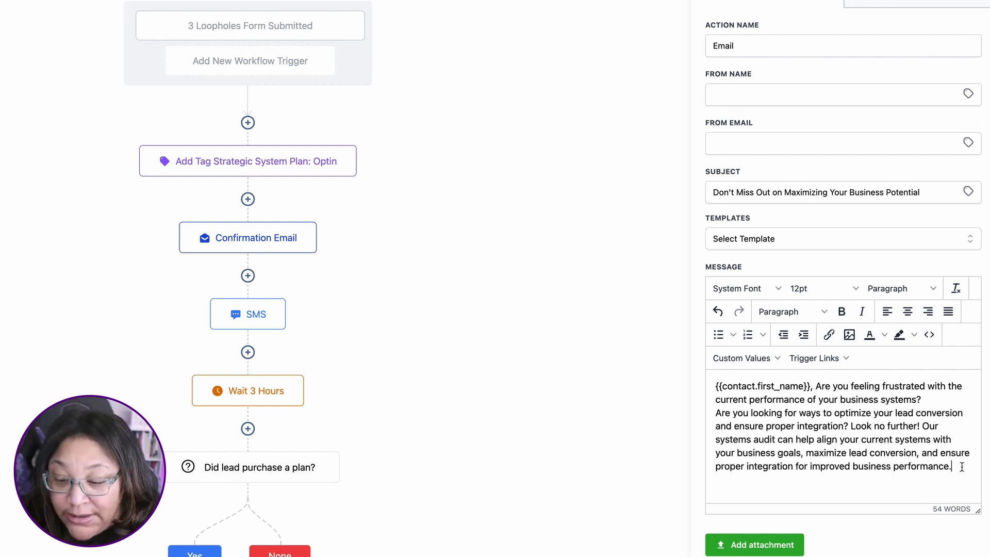
key("Return")
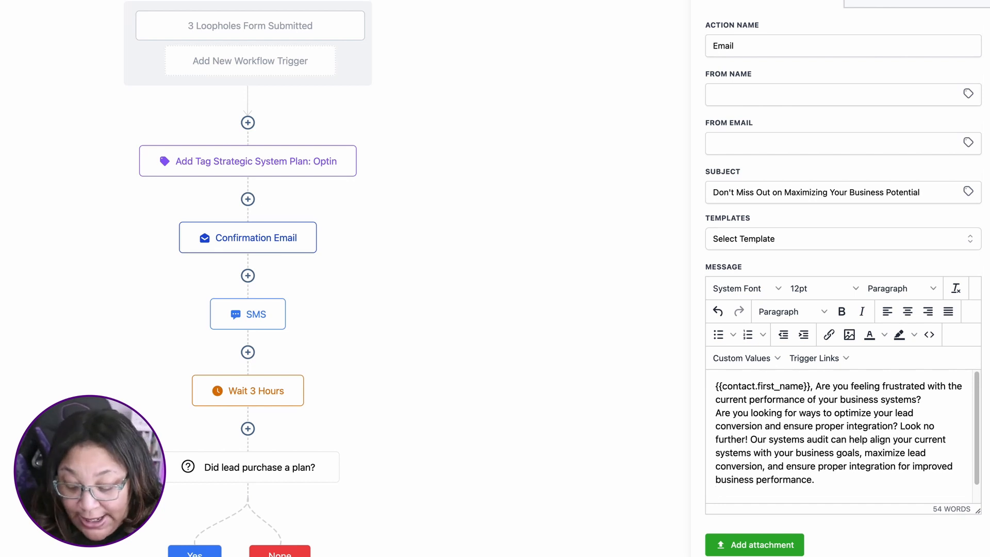
key("Return")
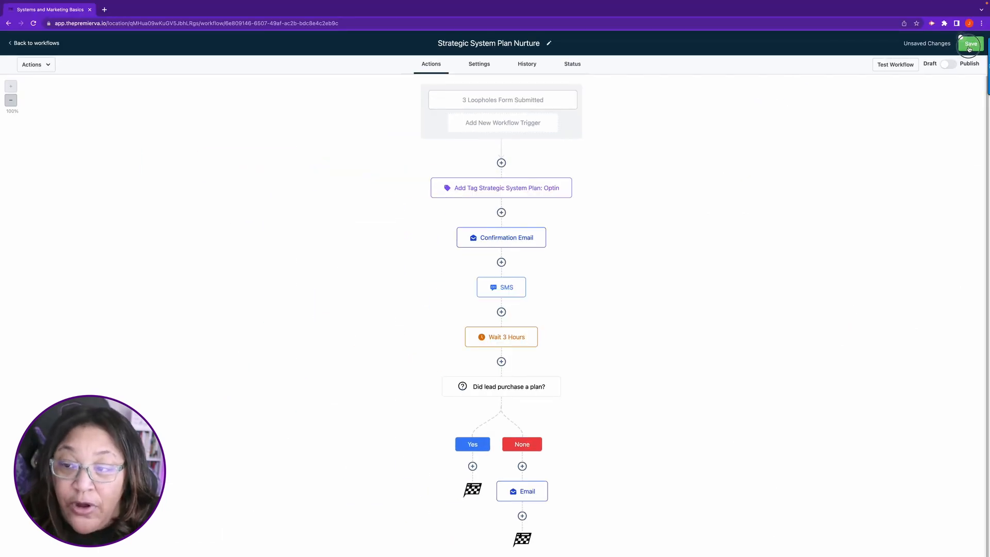
left_click(970, 45)
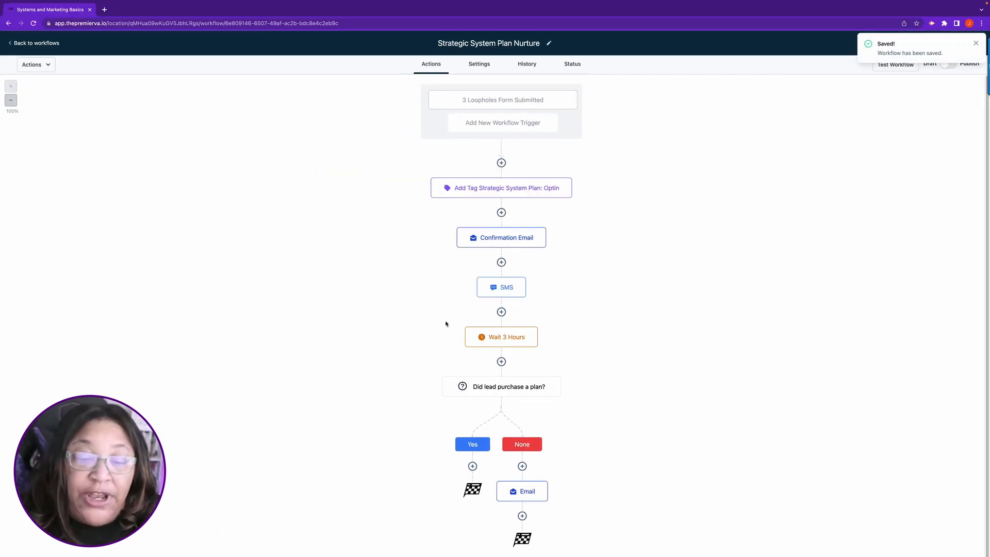
Step: Copy all actions from Wait 3 Hours onward to the end of the None branch, below its Email action
mouse_move(538, 492)
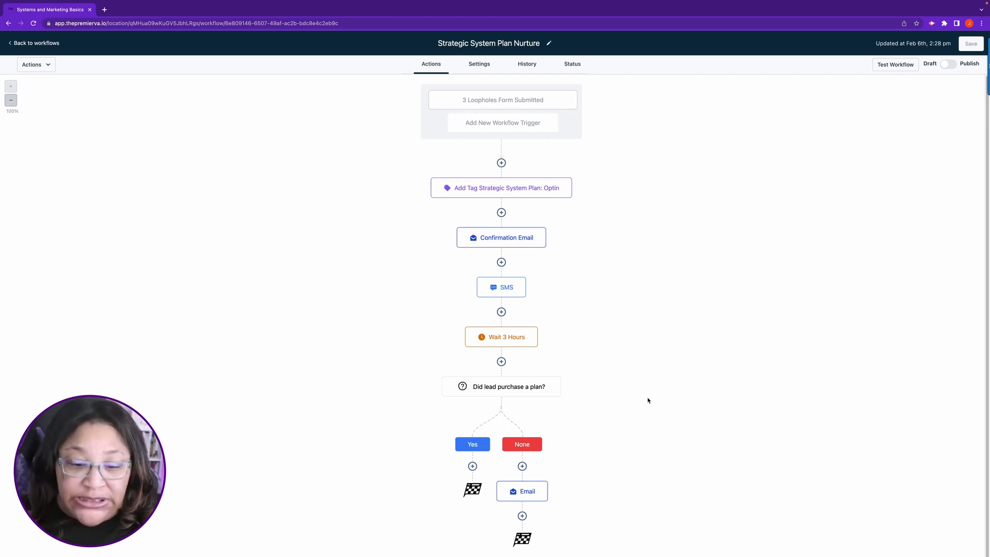
scroll(660, 397, "down", 1)
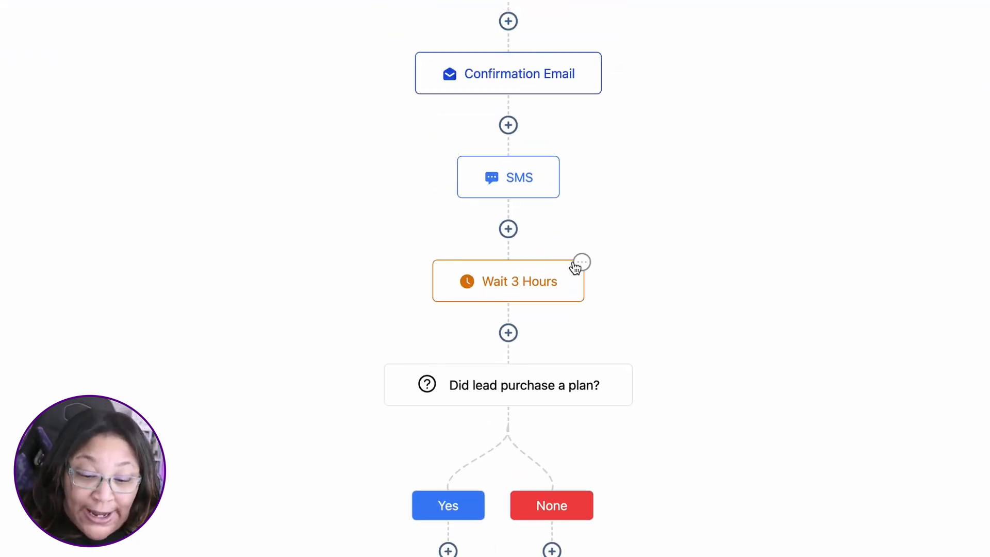
left_click(582, 263)
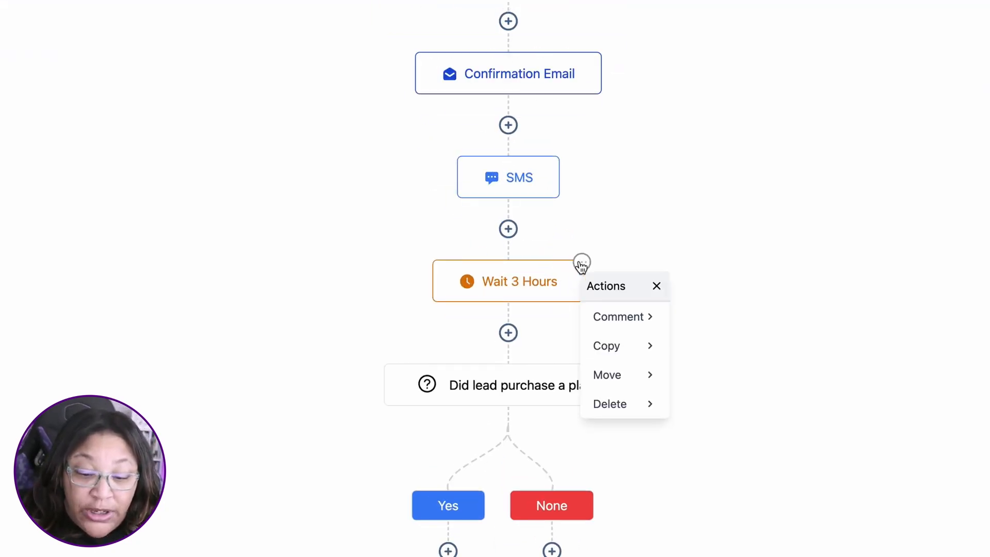
left_click(613, 352)
left_click(728, 354)
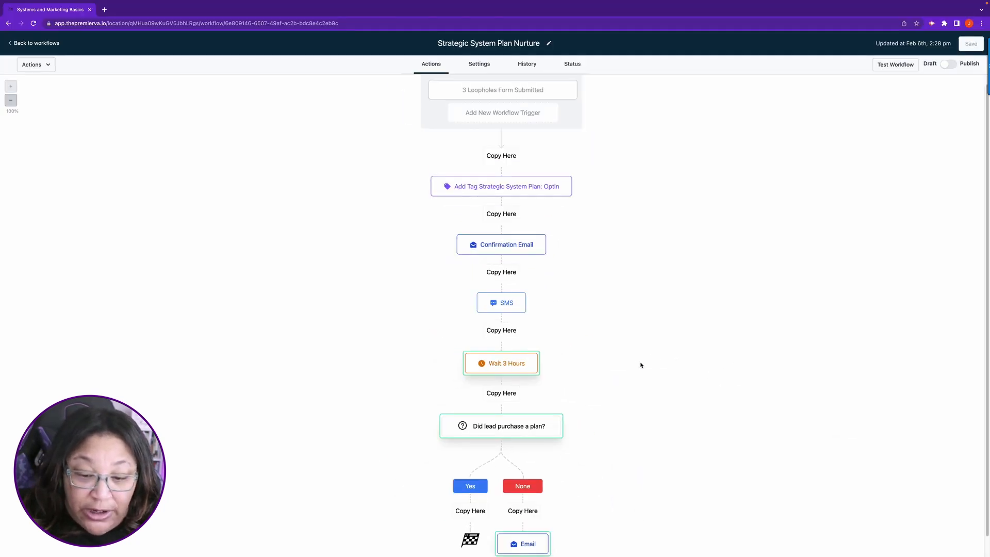
scroll(645, 355, "down", 2)
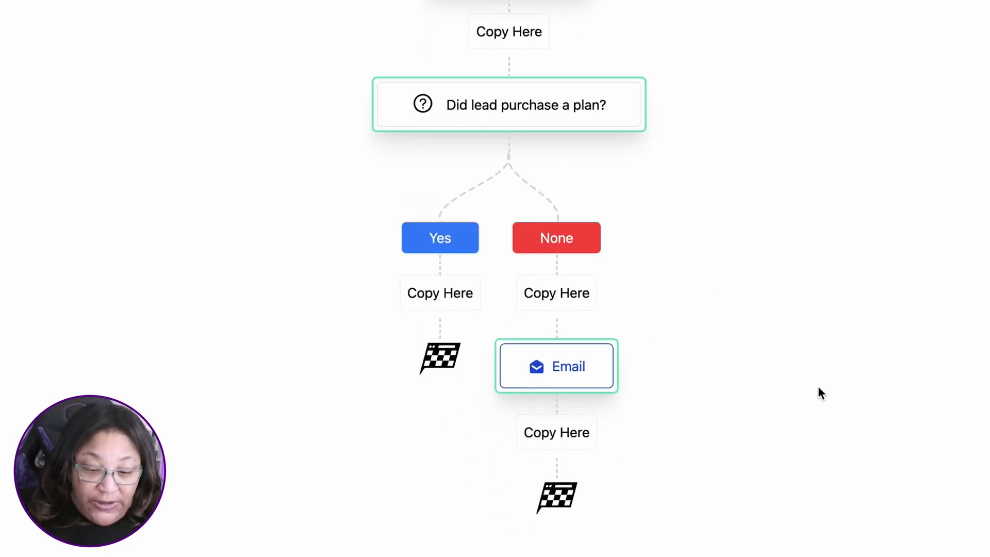
left_click(558, 436)
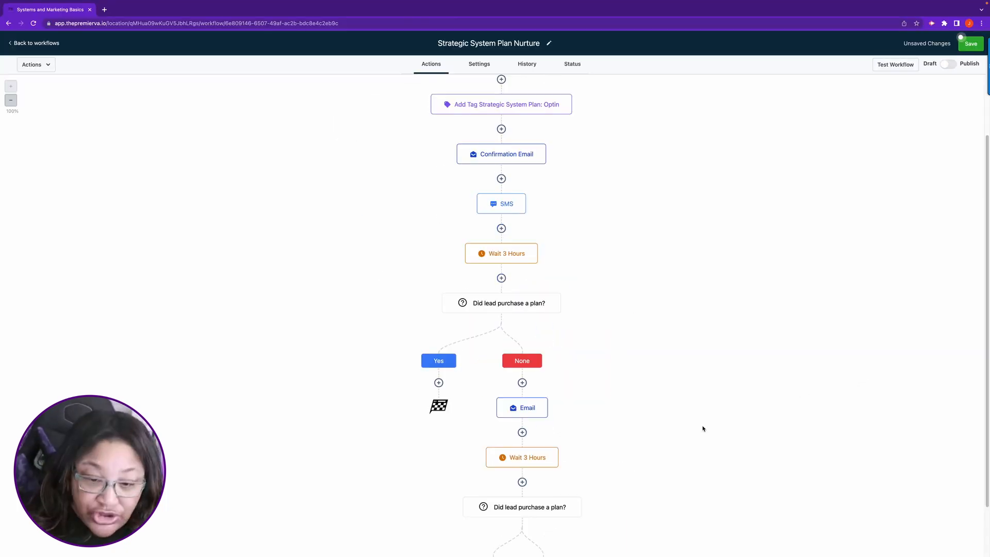
Step: Rename the copied Wait 3 Hours action under the first None branch's Email as "Wait 1 Day"
scroll(700, 416, "down", 3)
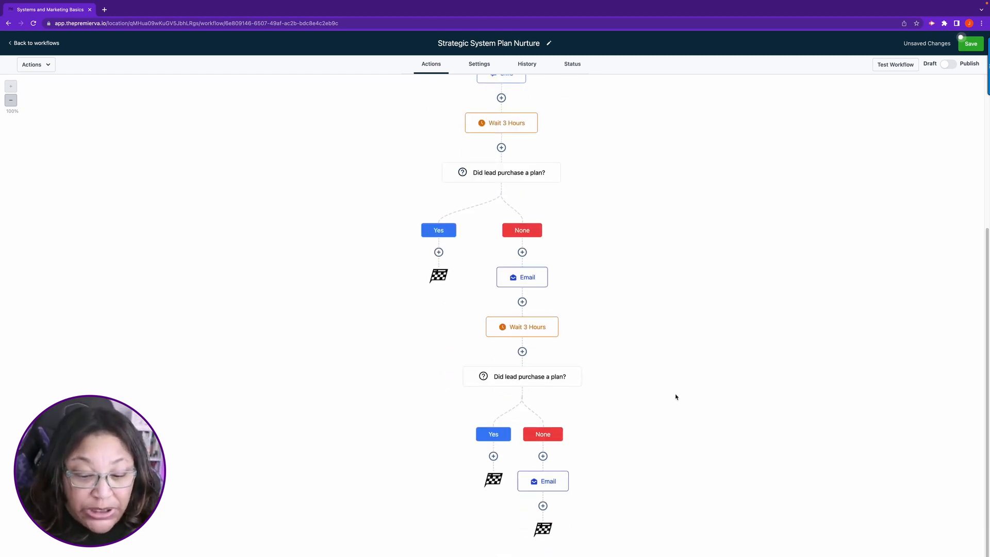
left_click(516, 328)
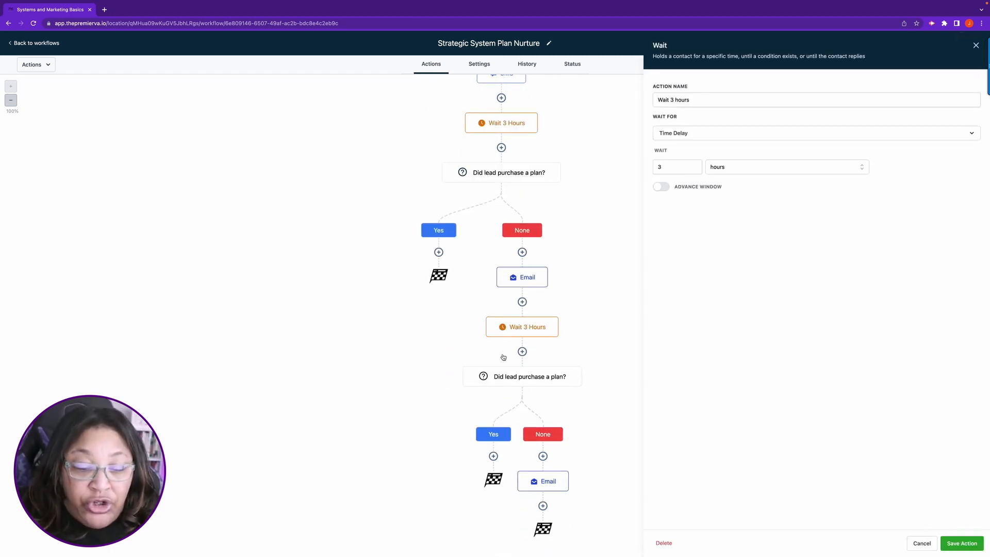
left_click(674, 98)
key("BackSpace")
type("1")
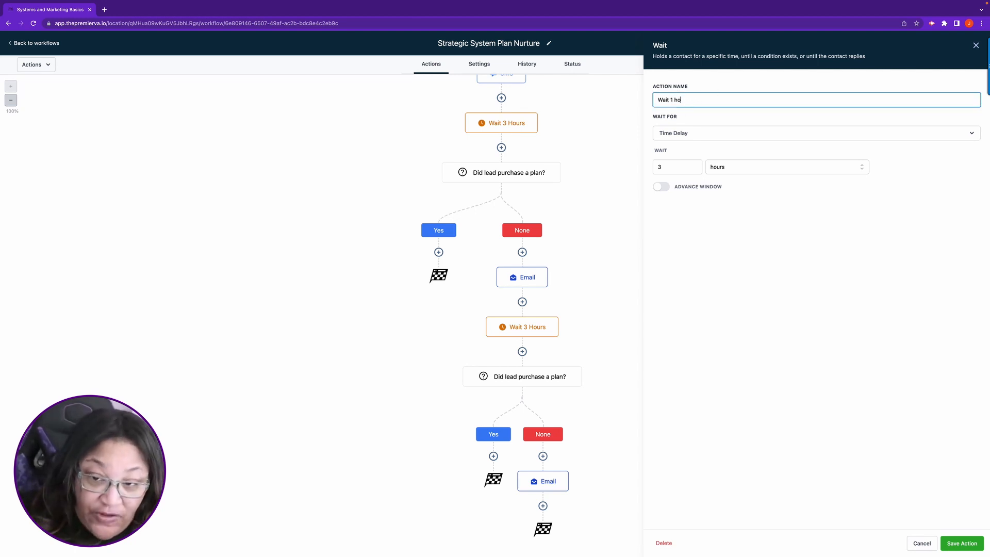
key("BackSpace")
key("BackSpace")
type("D")
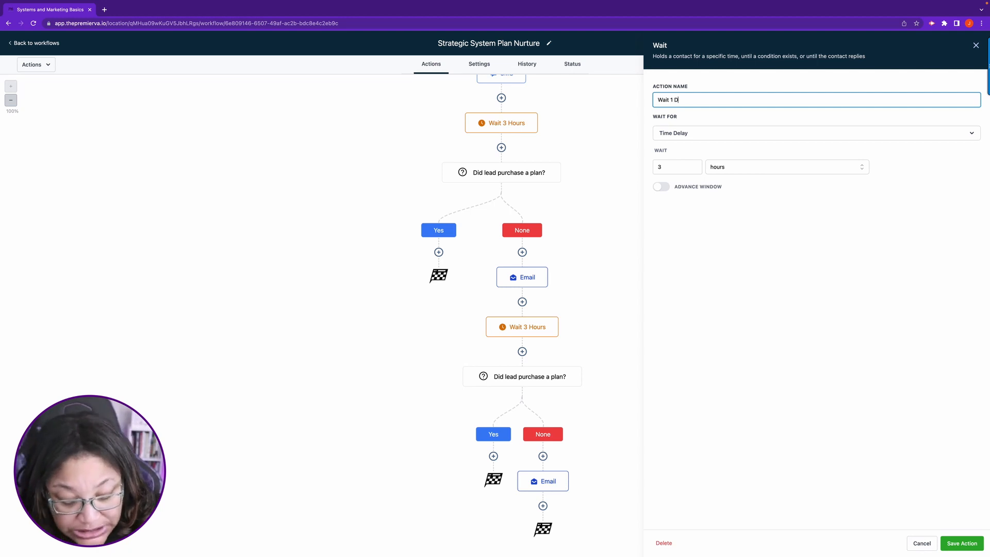
type("ay")
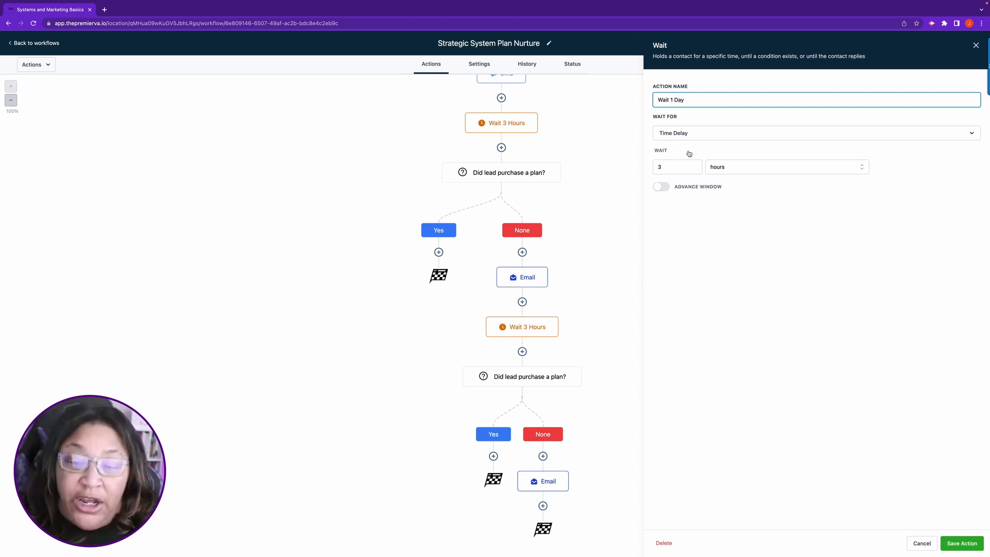
Step: Set the time delay of the Wait 1 Day action to 1 days
left_click(663, 167)
key("BackSpace")
type("1")
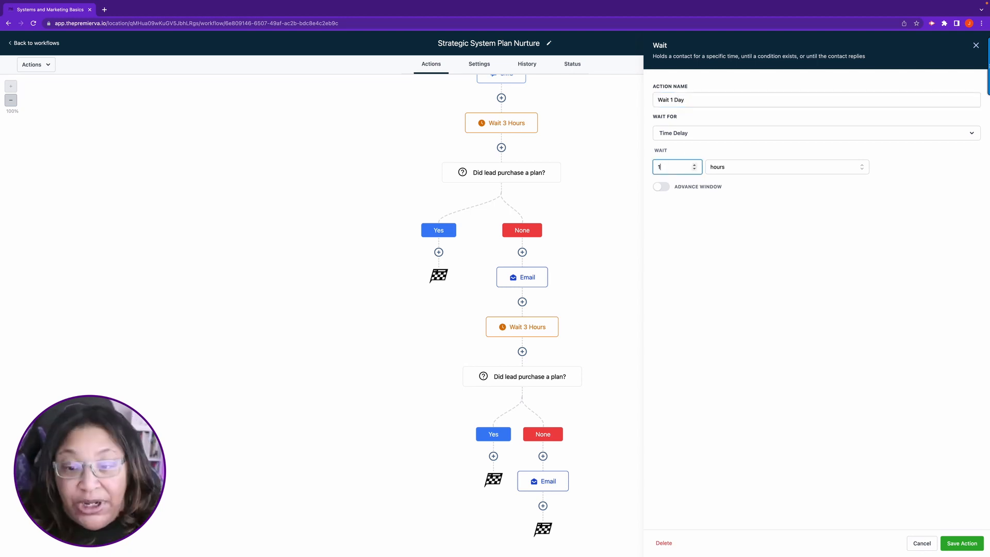
left_click(763, 167)
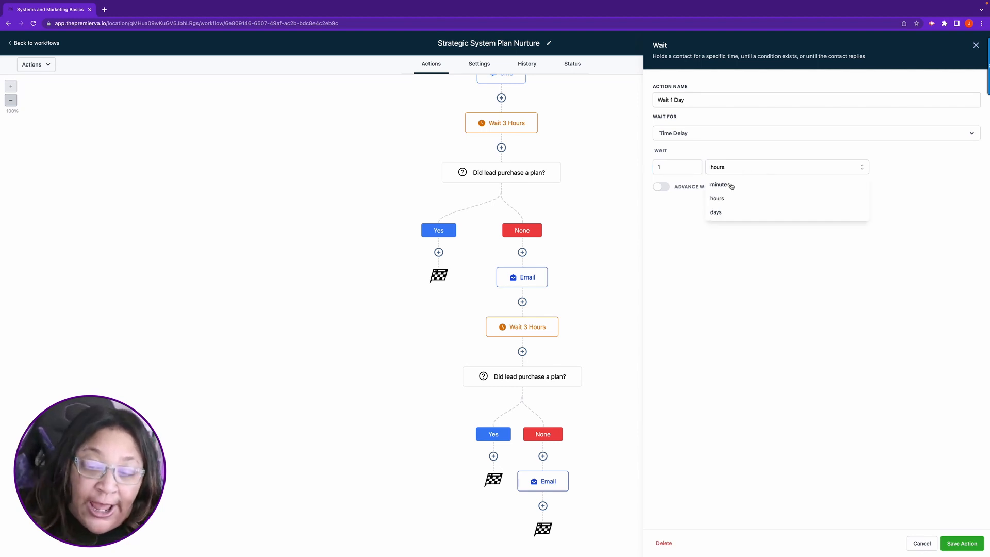
left_click(722, 213)
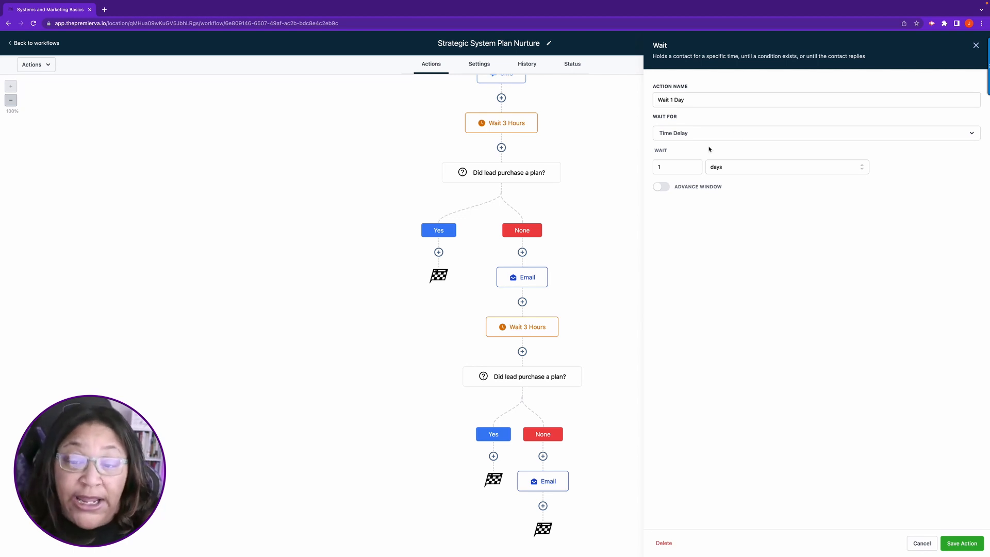
Step: Enable the wait's advance window, add Sunday and Saturday to the resume days, and set the resume hours to Exact
left_click(662, 187)
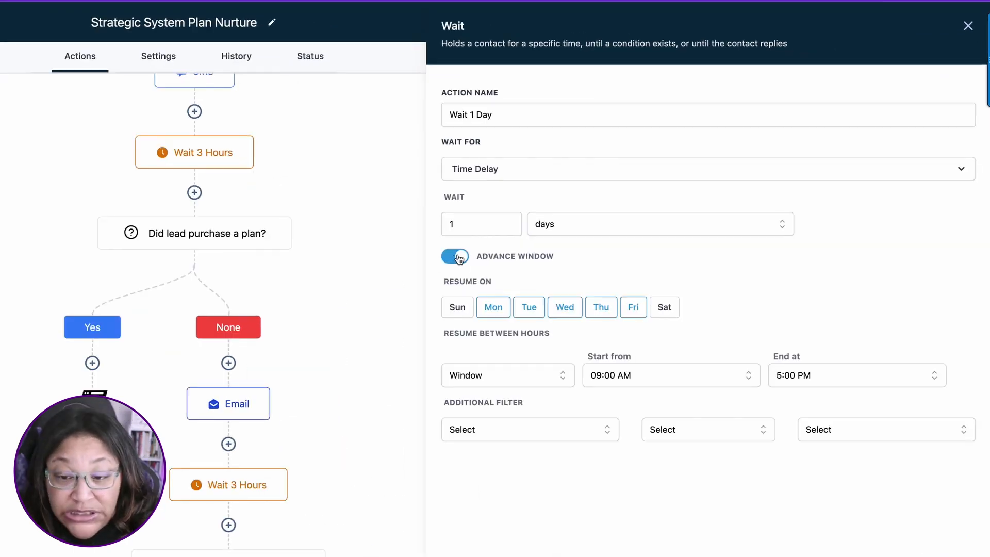
left_click(457, 306)
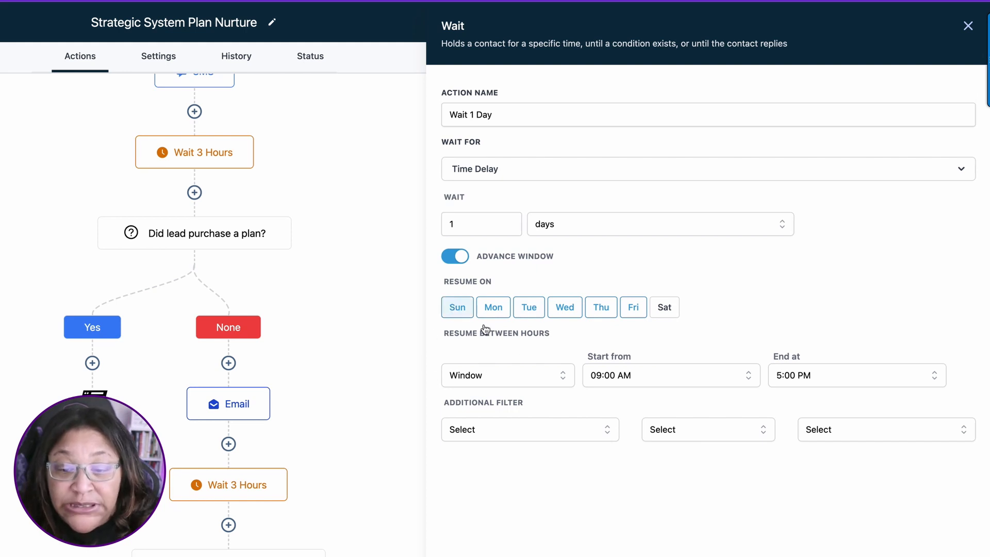
left_click(665, 308)
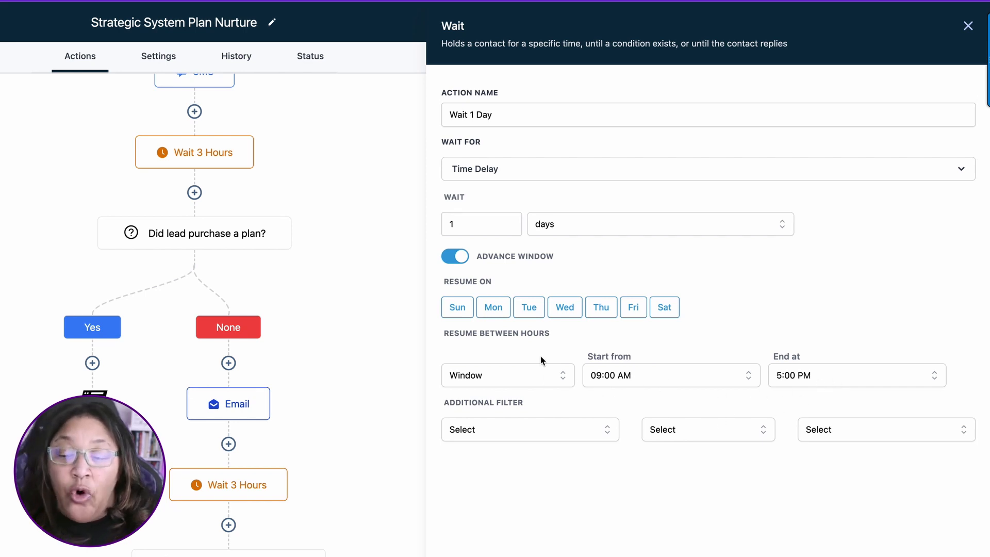
left_click(508, 368)
left_click(461, 407)
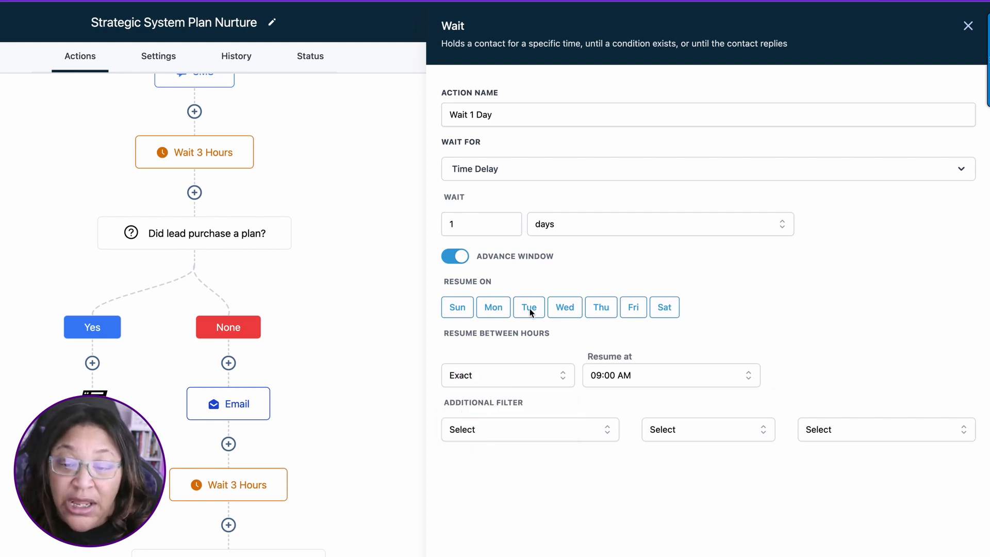
Step: Set the wait's exact resume time to 10:00 PM
left_click(713, 370)
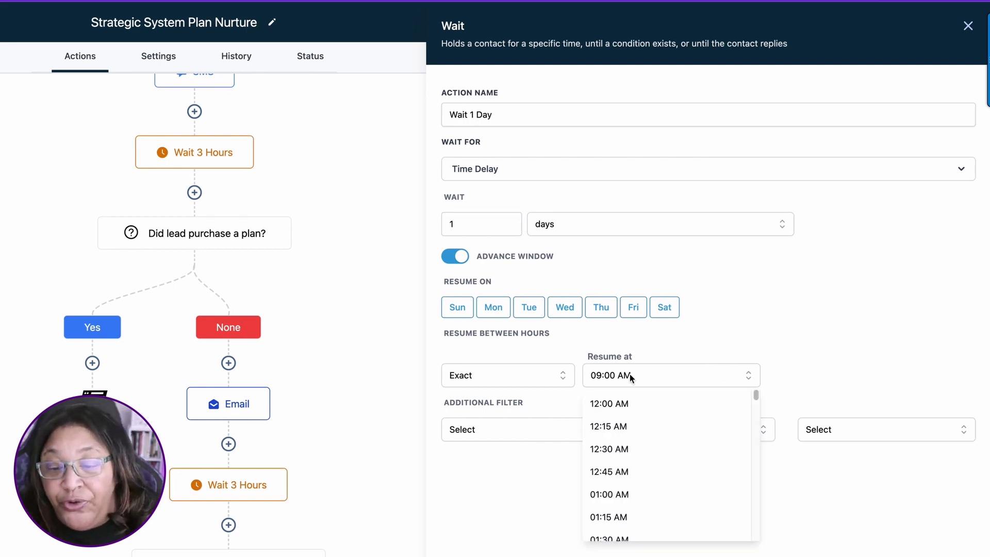
scroll(658, 446, "down", 8)
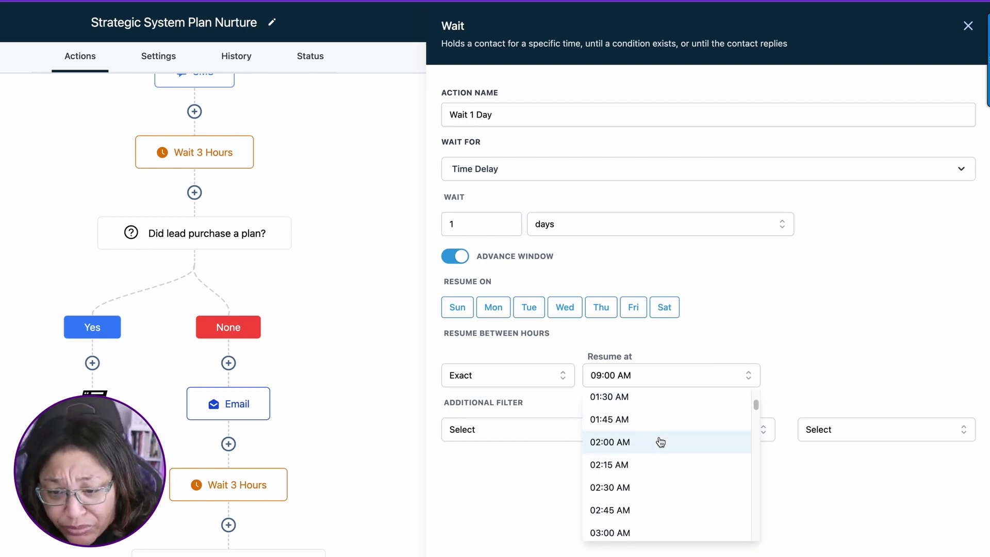
scroll(659, 448, "down", 15)
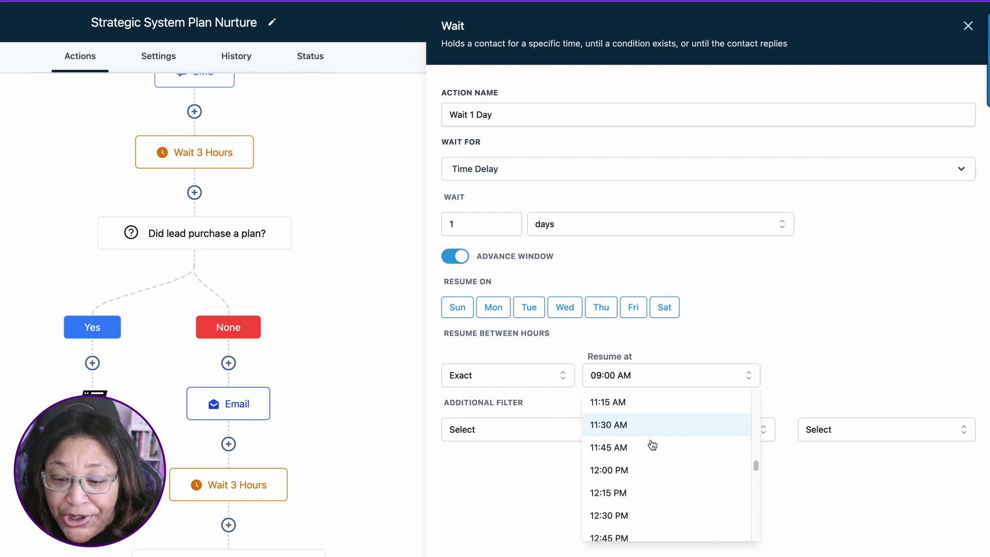
scroll(651, 446, "down", 2)
scroll(650, 444, "up", 13)
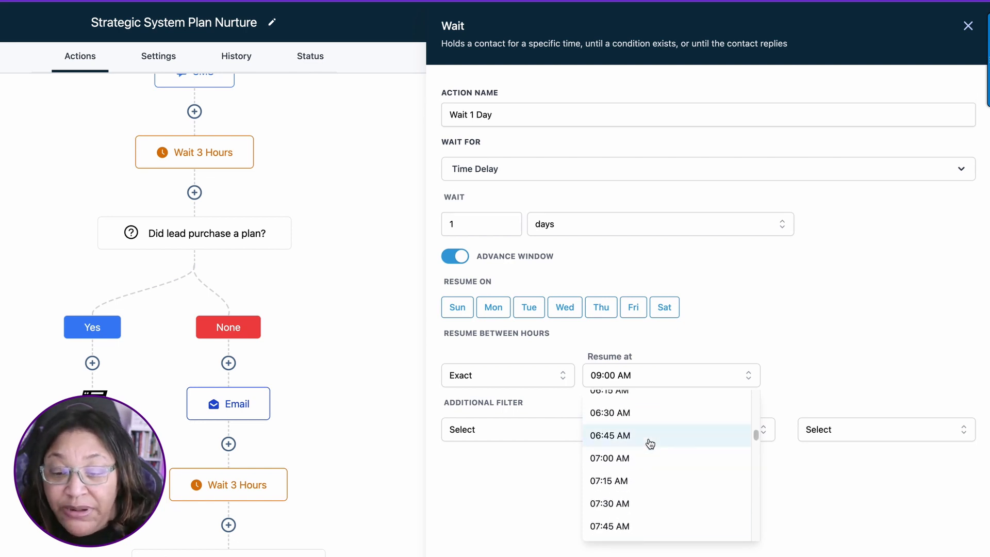
scroll(647, 446, "down", 13)
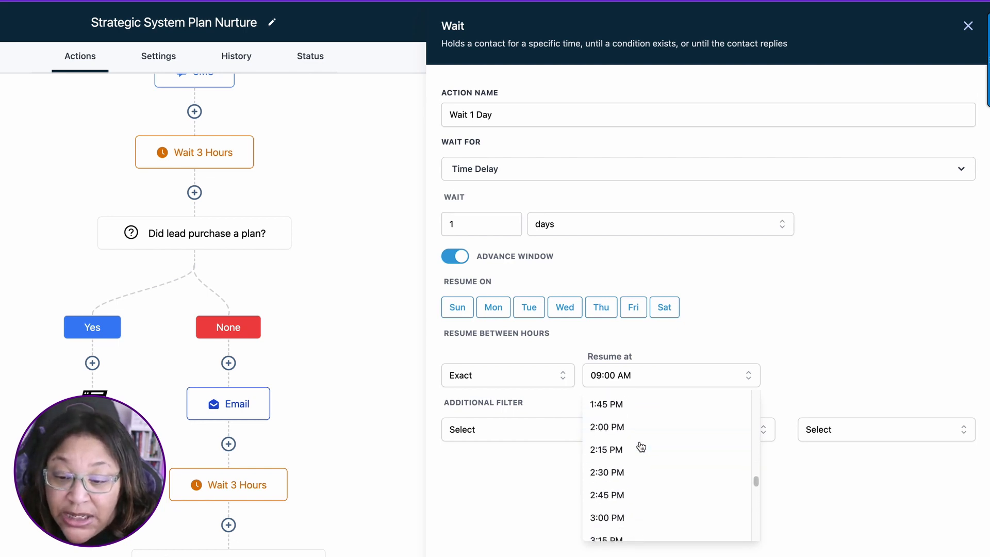
scroll(641, 448, "down", 13)
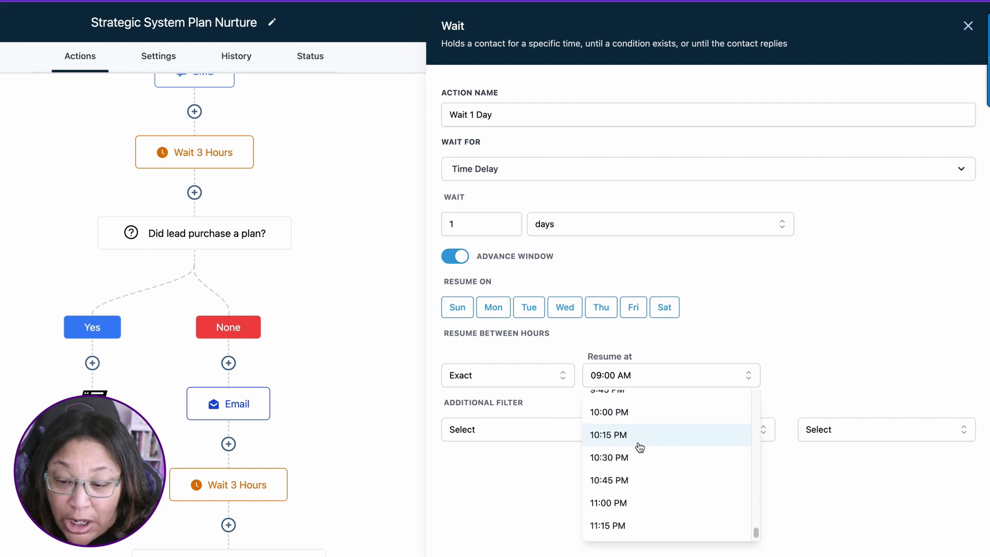
scroll(638, 446, "up", 1)
left_click(638, 439)
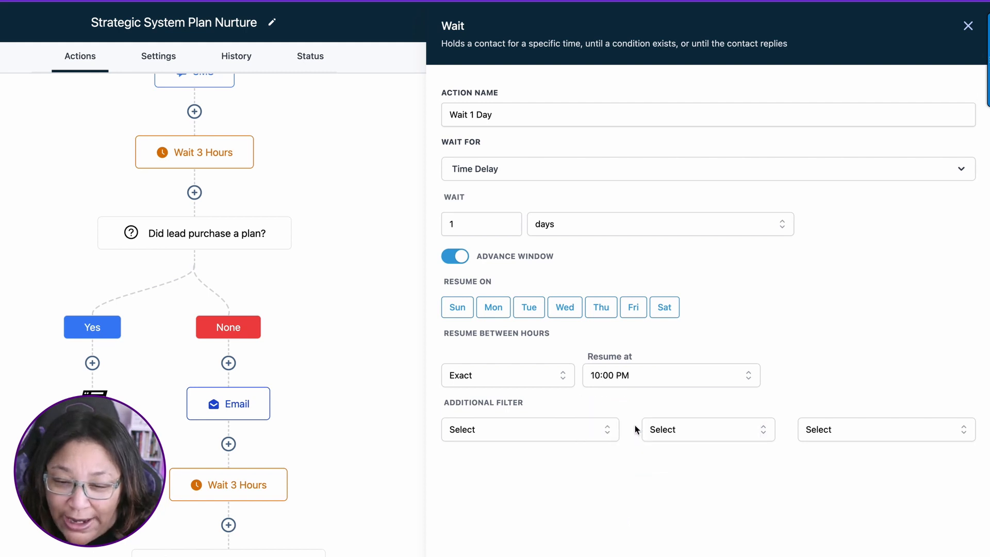
Step: Set the wait's exact resume time to 10:00 AM, rename the action "Wait 1 Day at 10 am EST", and save it
left_click(642, 379)
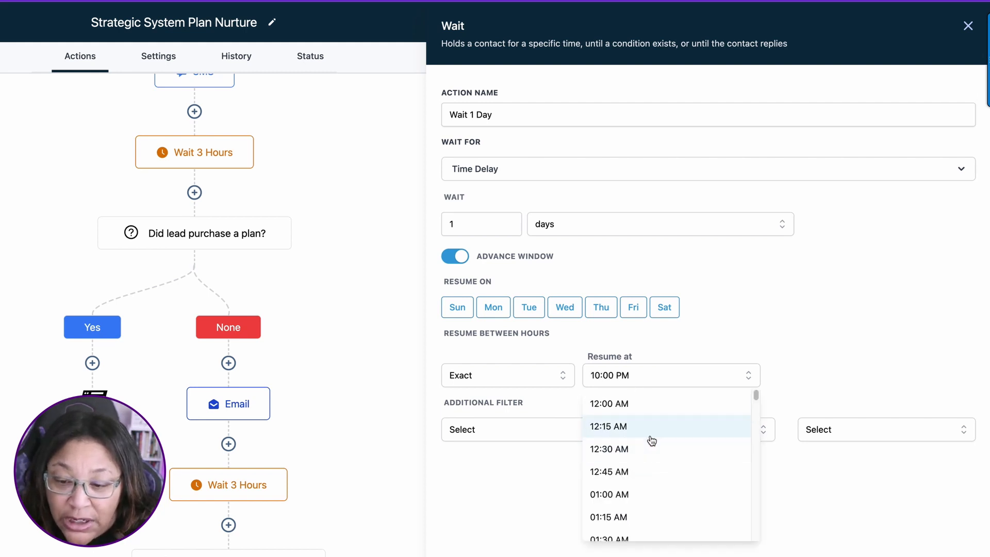
scroll(651, 439, "down", 10)
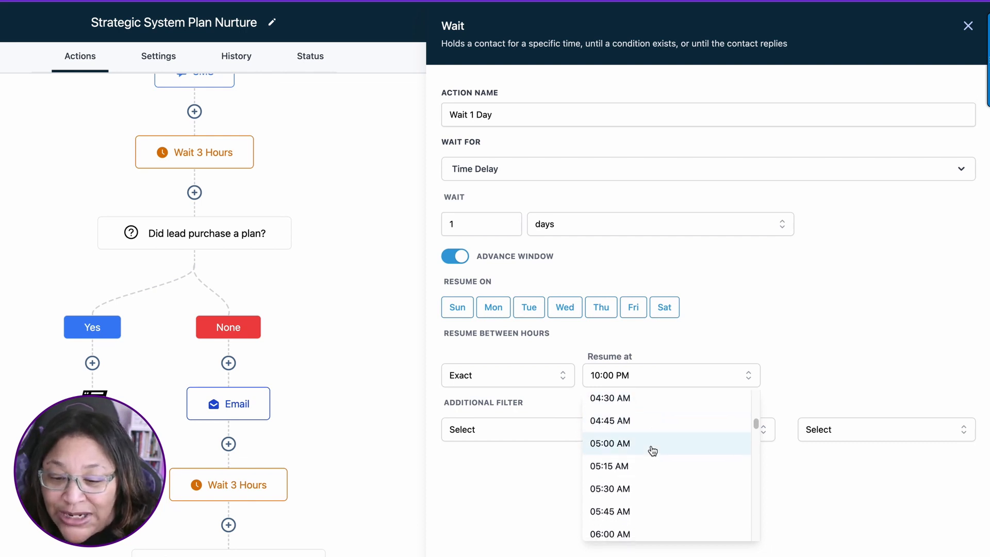
scroll(652, 452, "down", 8)
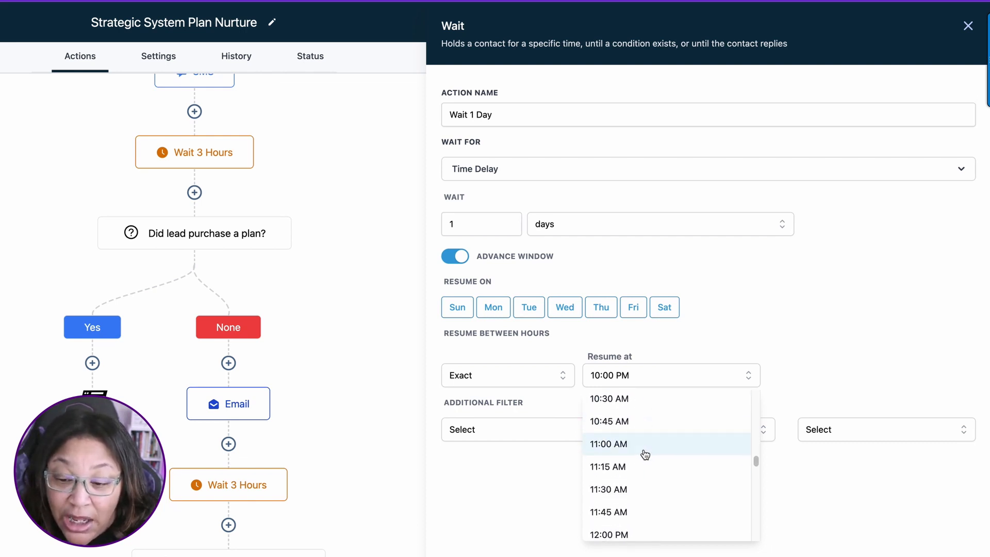
scroll(644, 451, "up", 2)
left_click(625, 442)
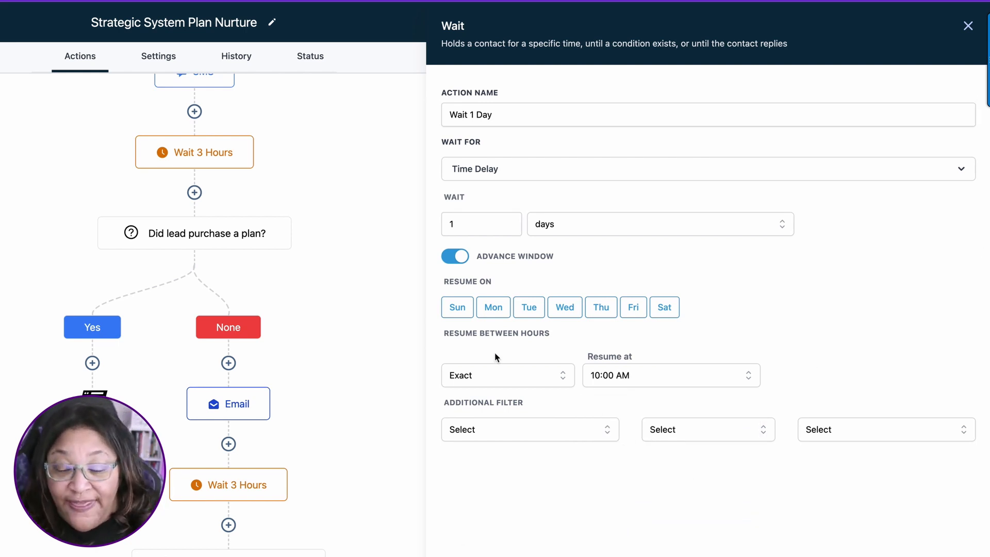
left_click(450, 305)
left_click(456, 308)
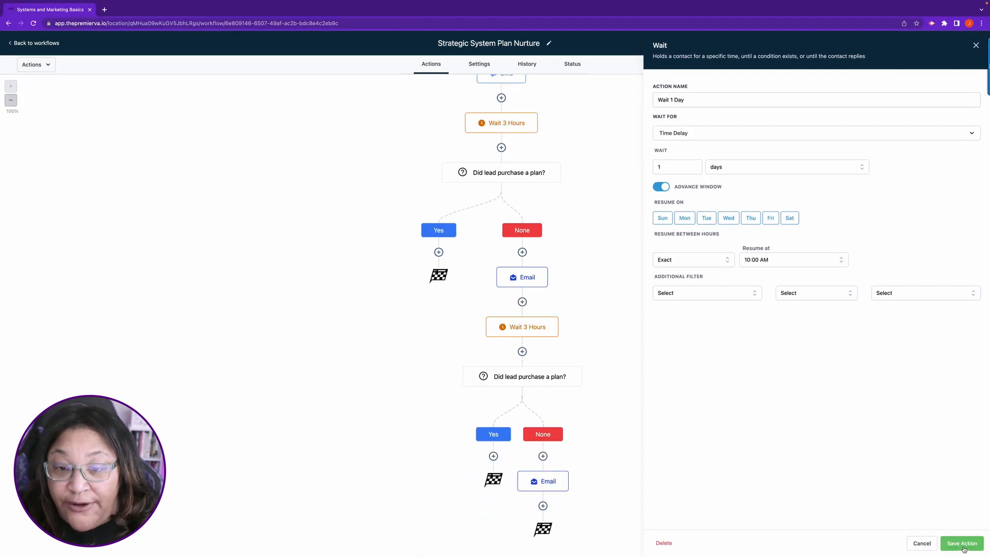
left_click(683, 101)
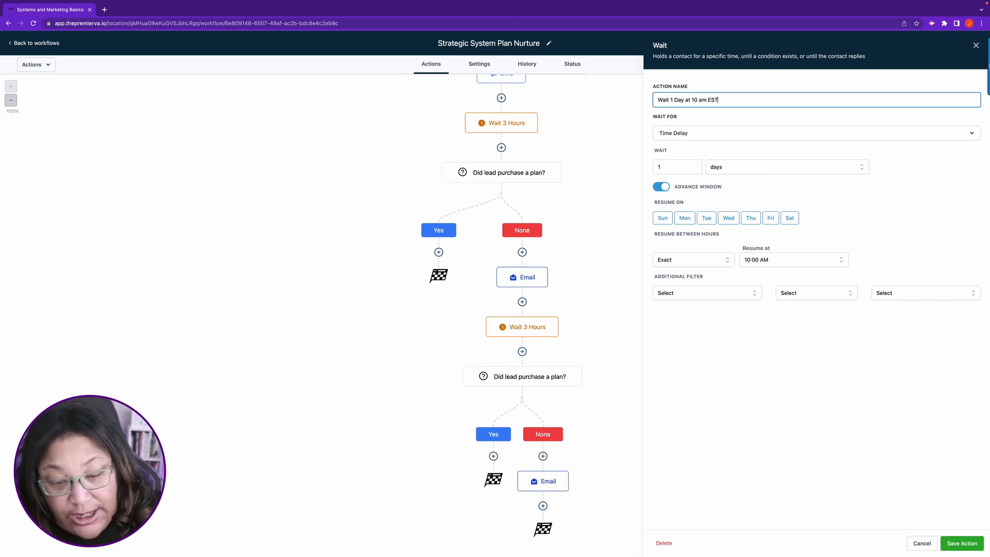
left_click(963, 546)
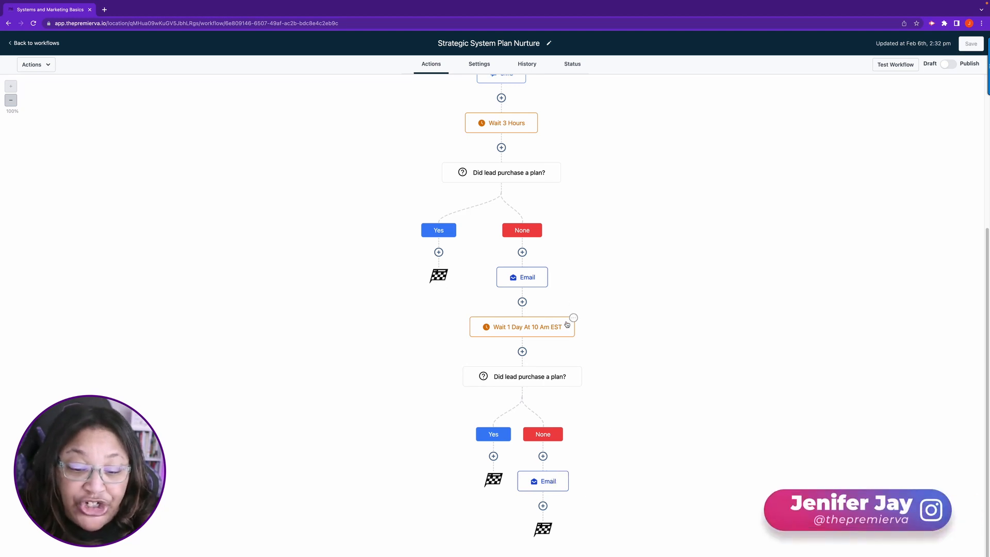
Step: Try to copy all actions from Wait 1 Day At 10 Am EST onward below the last Email in the None branch
left_click(573, 318)
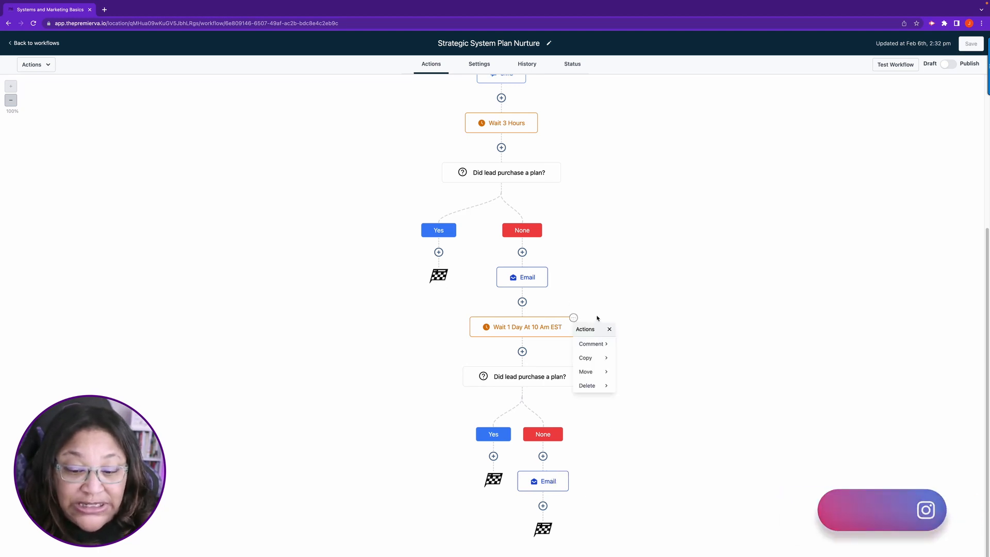
left_click(587, 359)
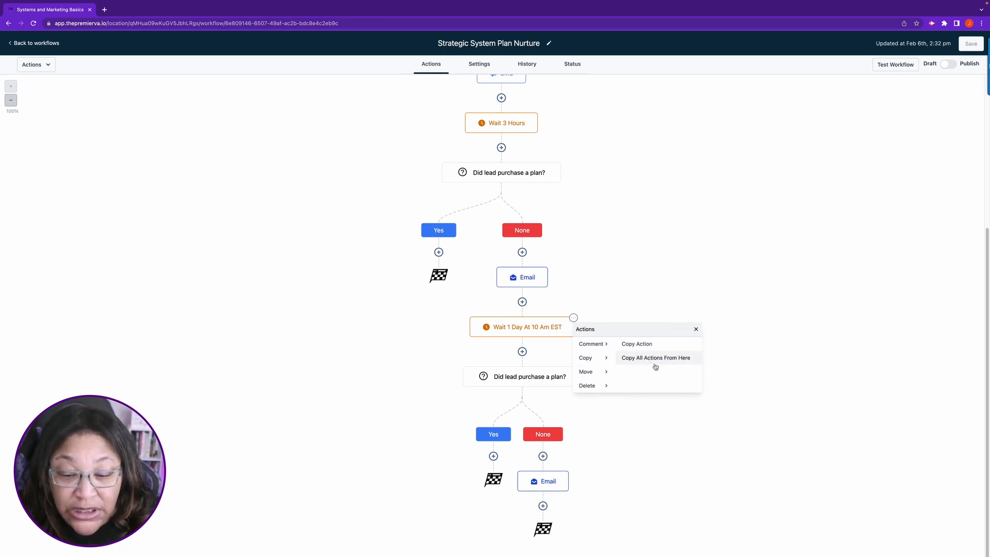
left_click(655, 357)
scroll(686, 369, "down", 2)
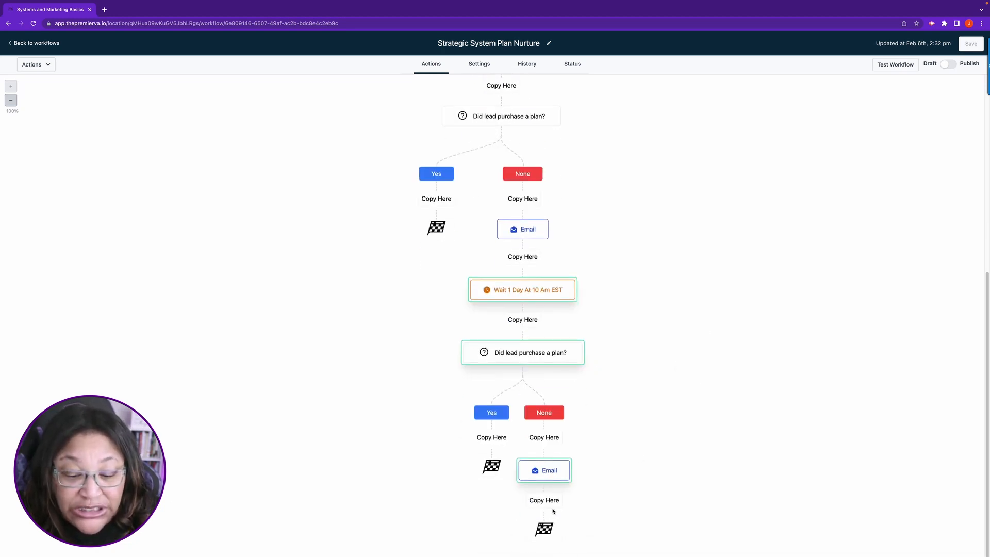
left_click(545, 499)
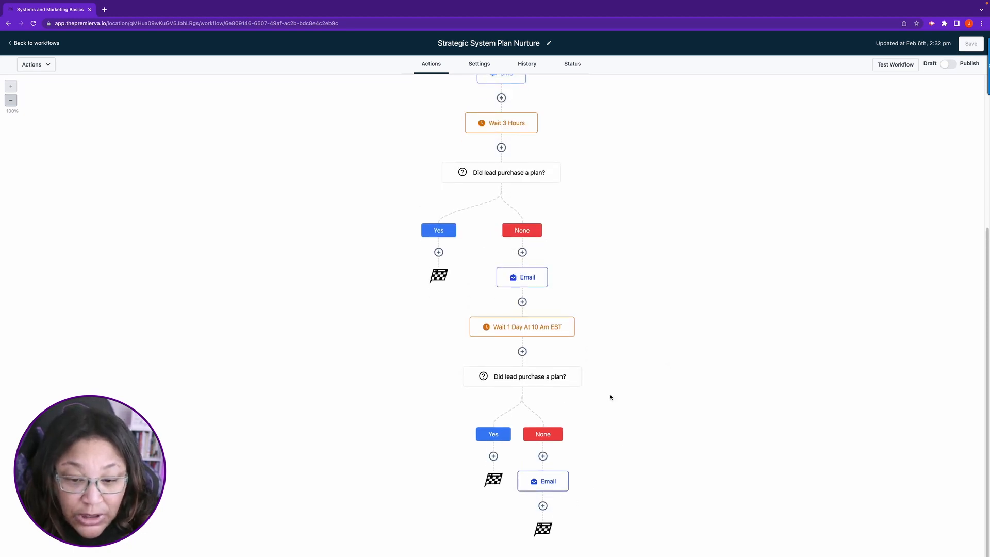
Step: Copy all actions from Wait 1 Day At 10 Am EST onward to the end of the lowest None branch, below its Email
left_click(573, 318)
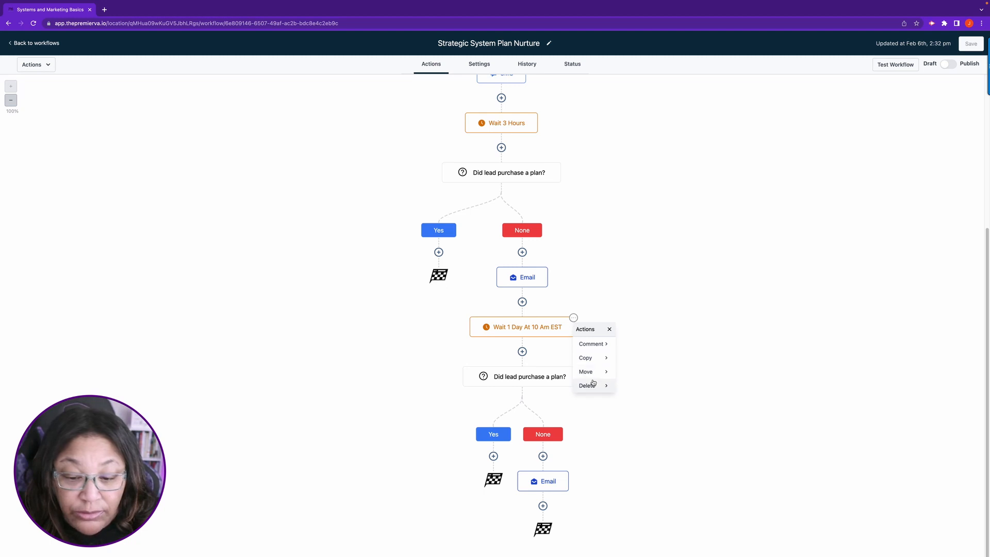
left_click(588, 359)
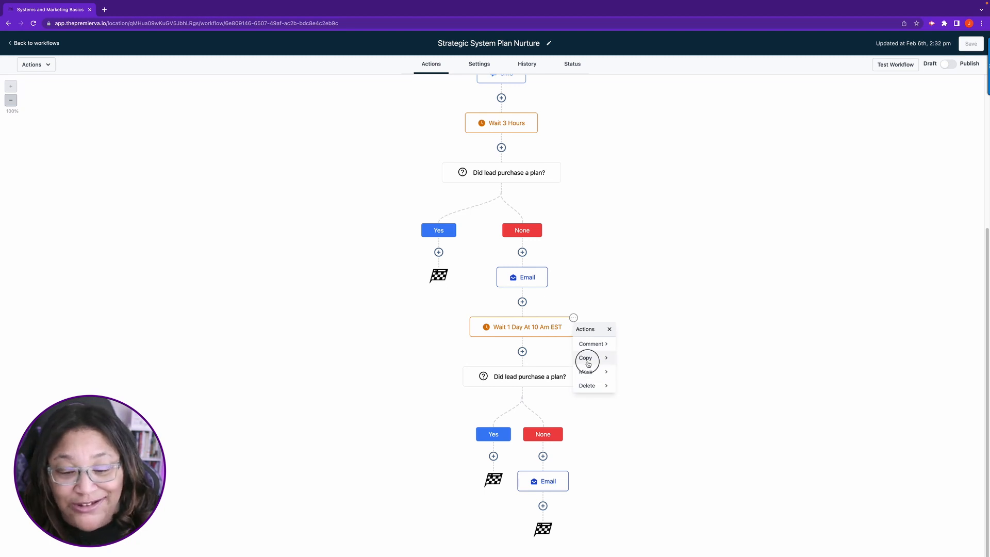
left_click(657, 359)
scroll(622, 426, "down", 2)
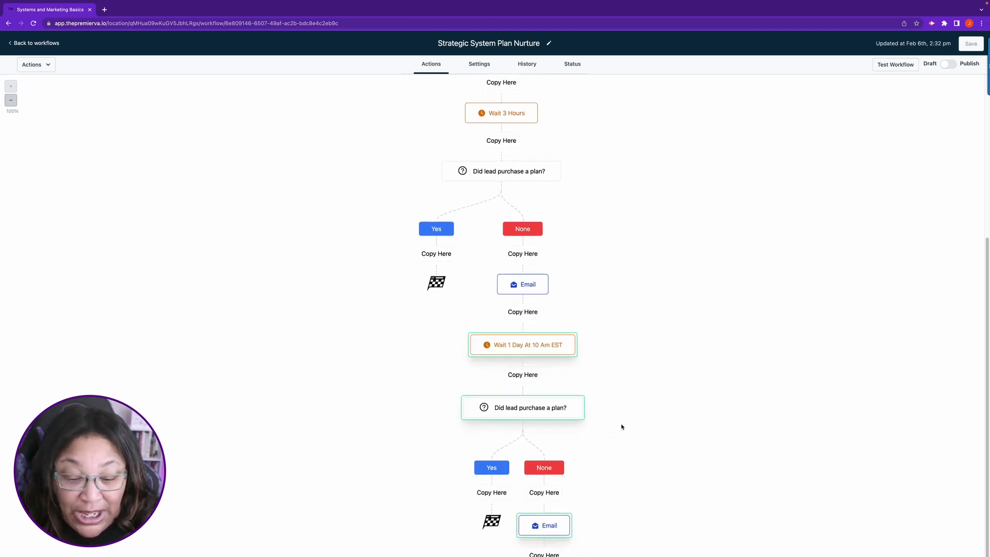
left_click(550, 506)
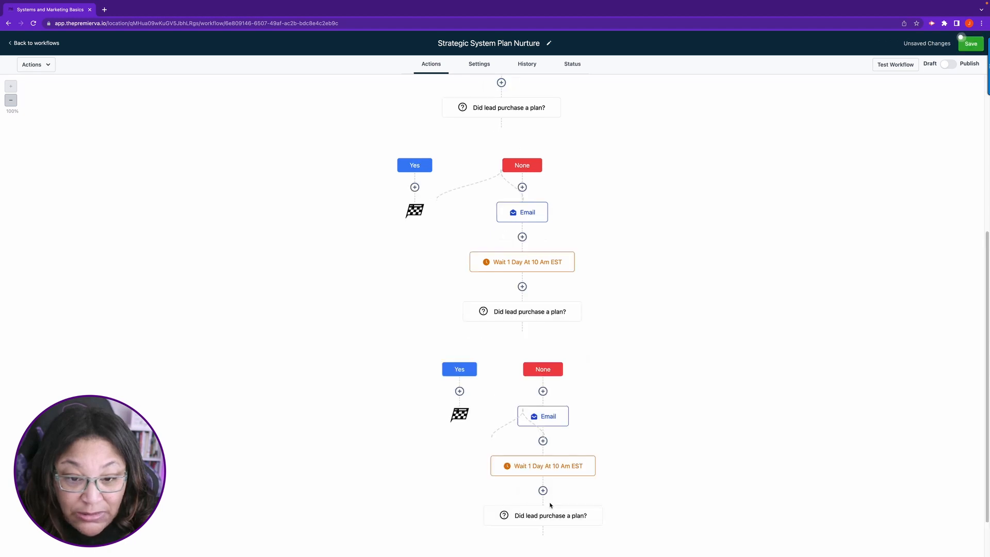
scroll(717, 471, "down", 3)
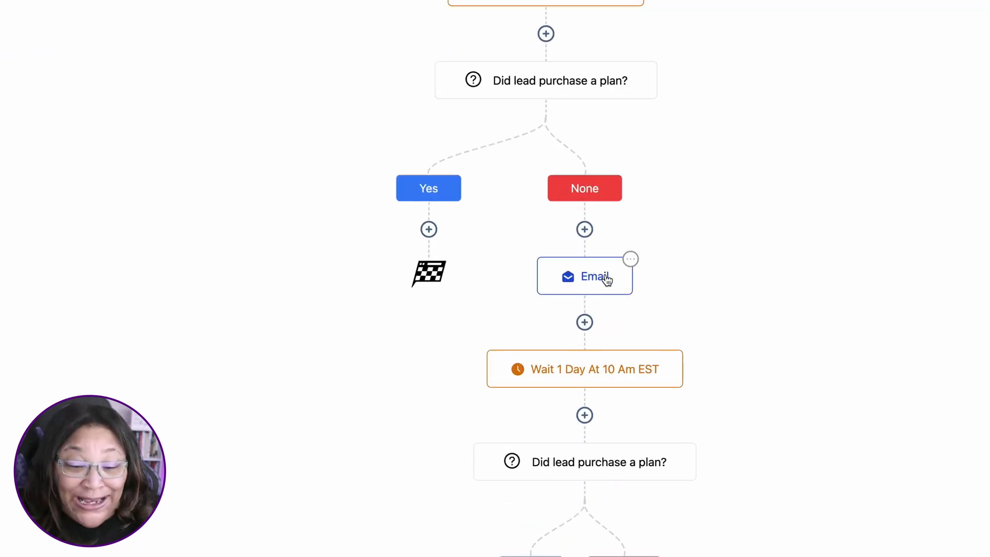
Step: Rename the Email action in the middle None branch to "Email Maximizing Your business potential" and save it
left_click(607, 280)
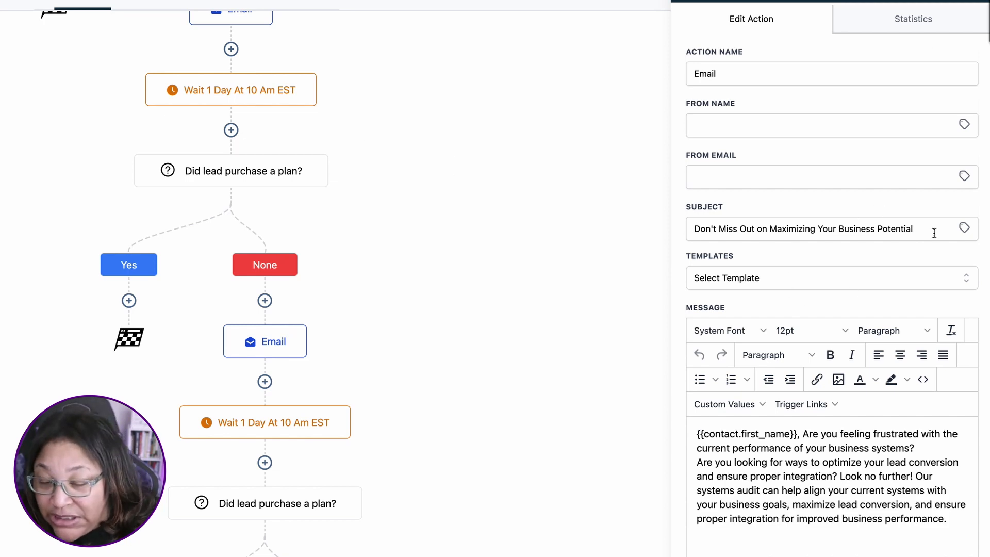
left_click_drag(934, 230, 700, 228)
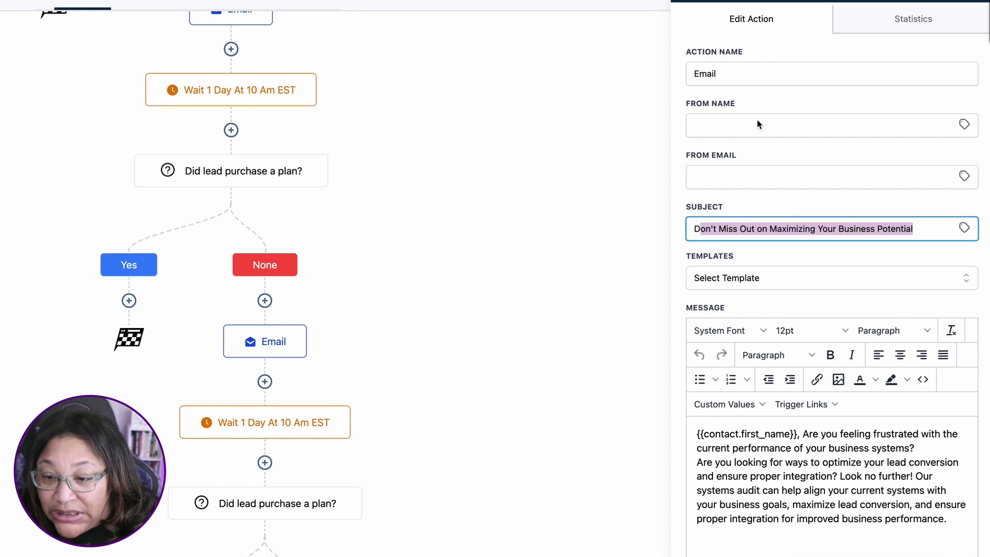
left_click(760, 72)
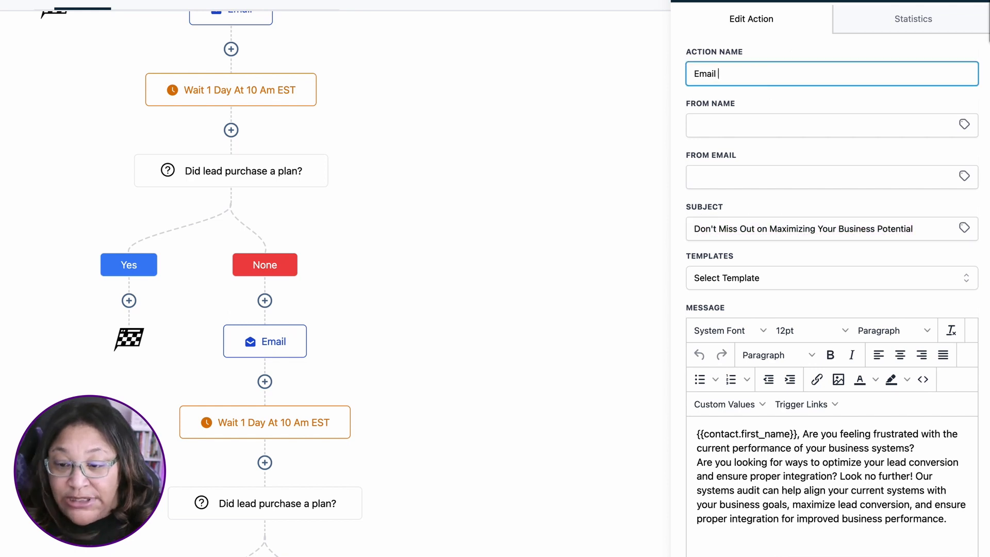
type("Maxim")
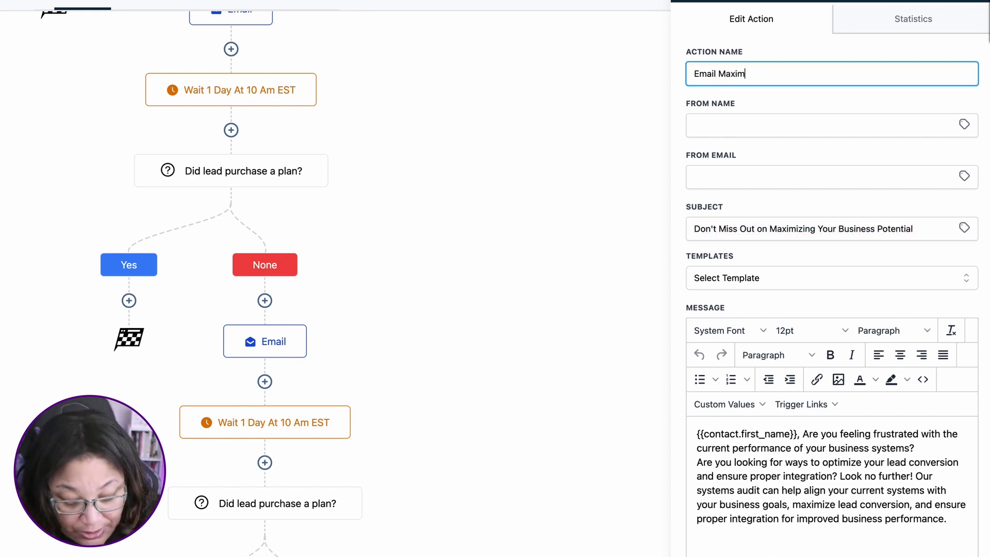
type("izing ")
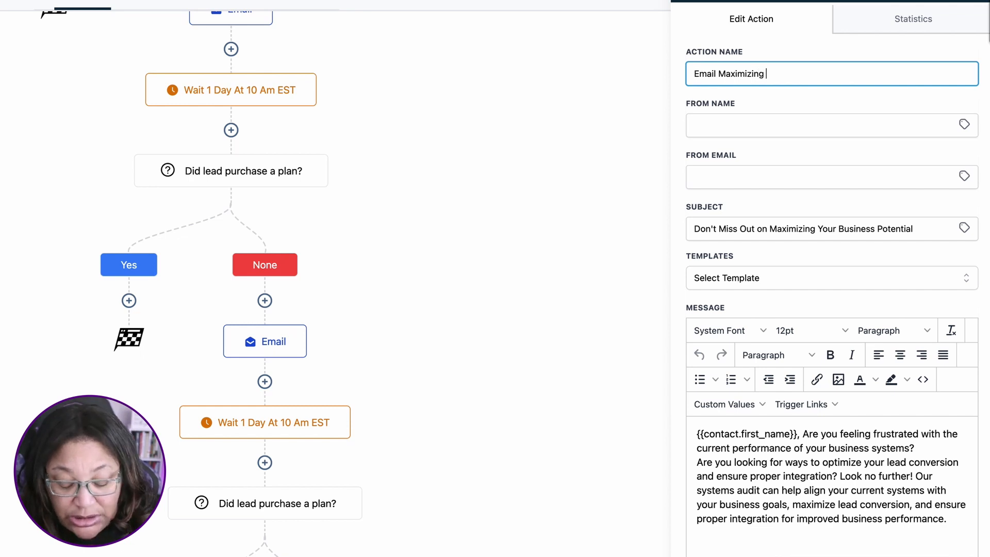
type("Your ")
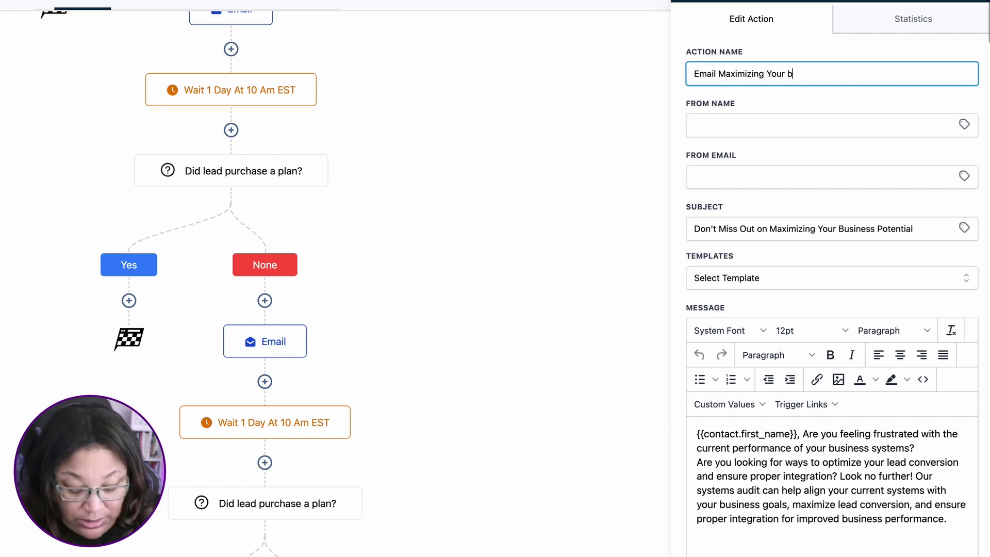
type("business potential")
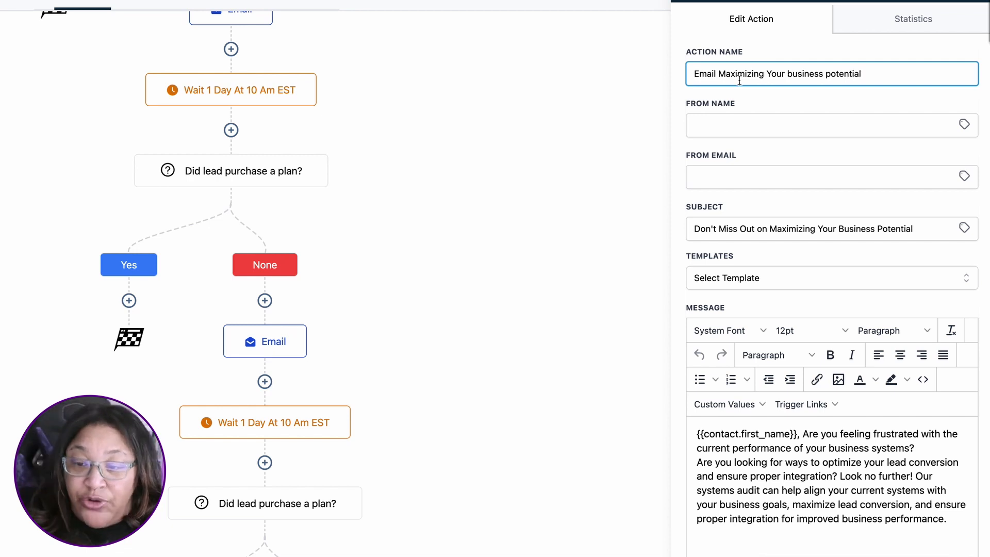
left_click(936, 556)
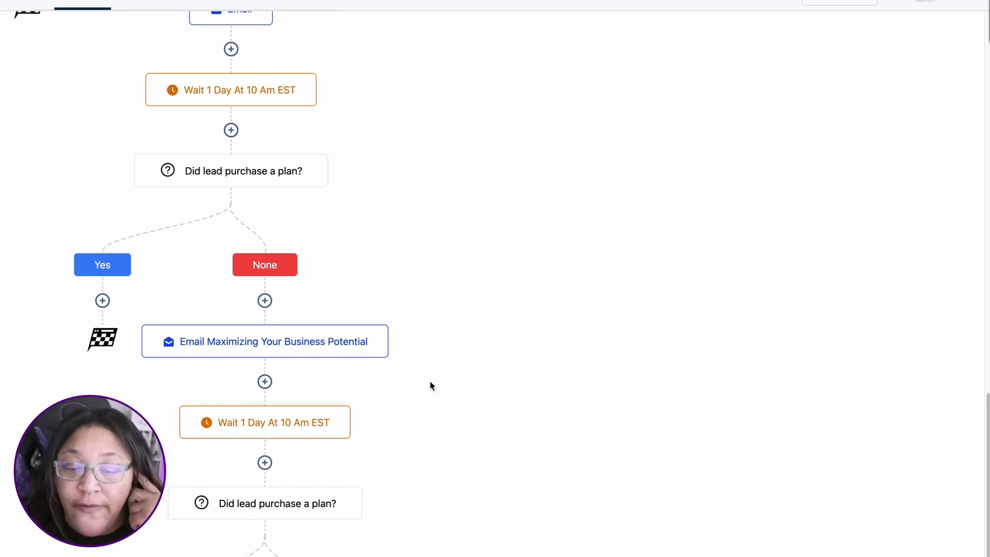
Step: Review the workflow from the form trigger to the last Email, and save the Strategic System Plan Nurture workflow
scroll(431, 385, "up", 12)
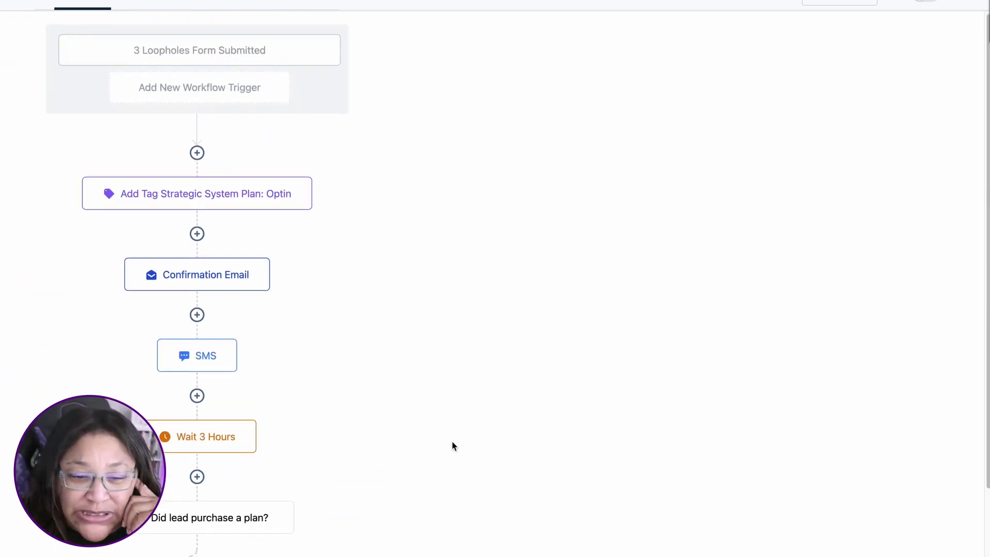
scroll(454, 444, "down", 15)
scroll(436, 375, "down", 1)
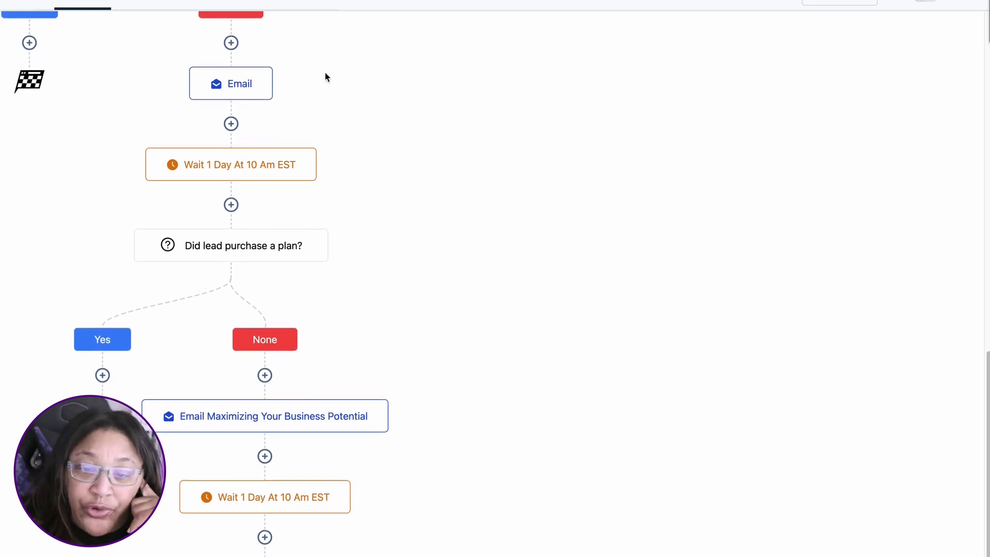
scroll(325, 78, "up", 15)
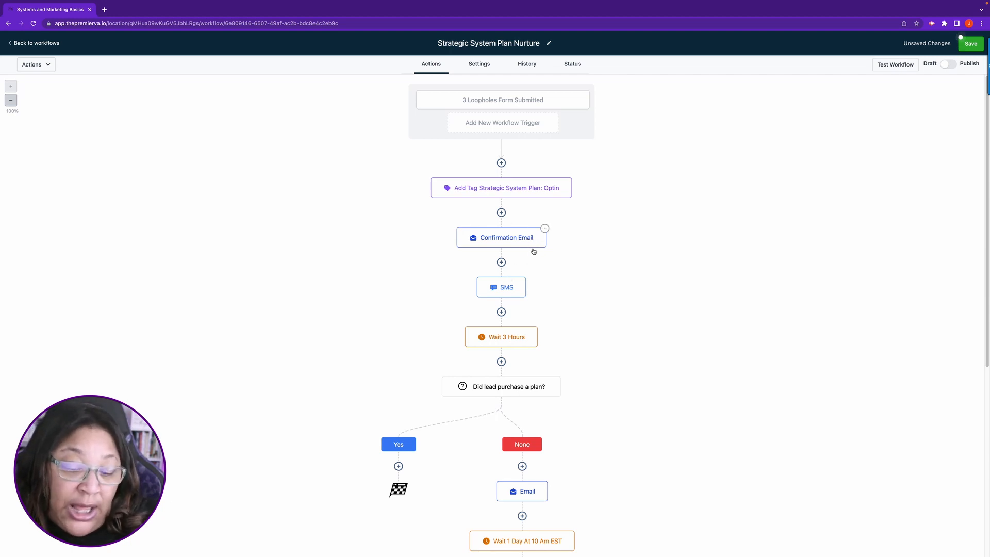
scroll(779, 316, "down", 8)
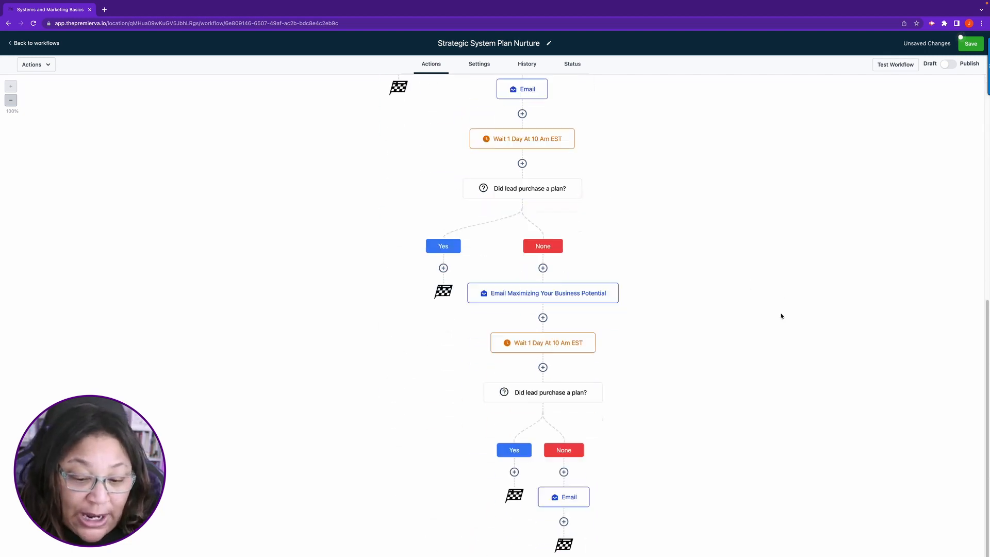
scroll(747, 255, "up", 8)
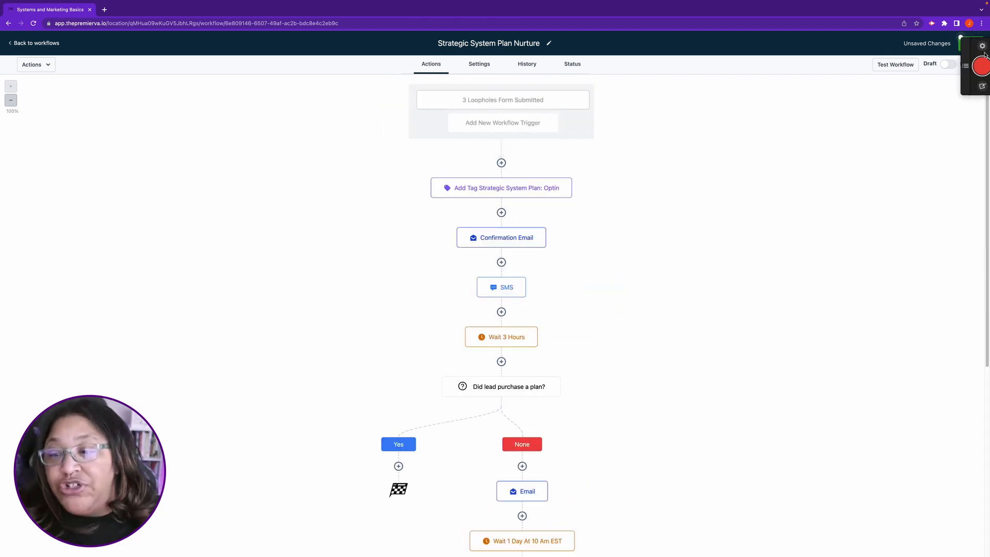
left_click(971, 44)
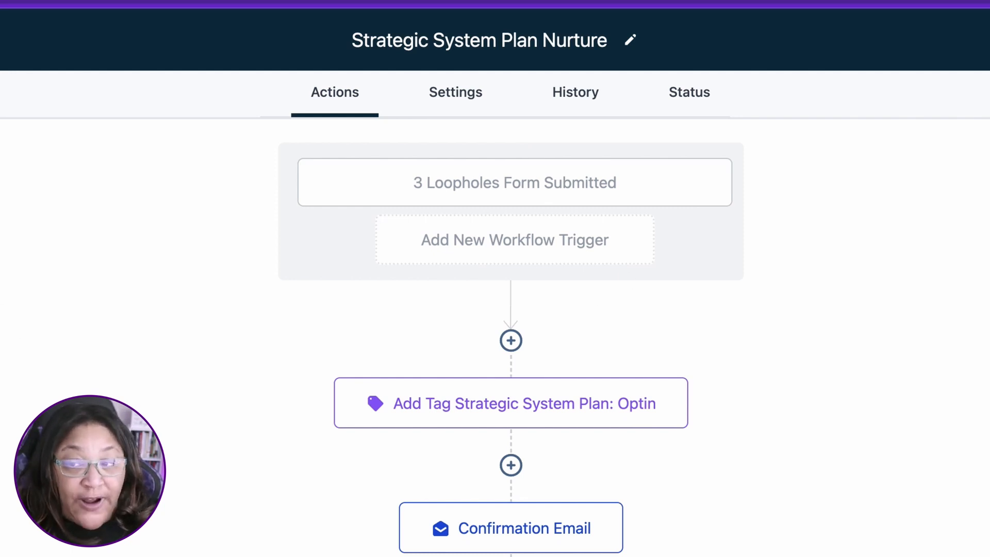
Step: Run a workflow test on a contact found by searching for their first name
left_click(821, 124)
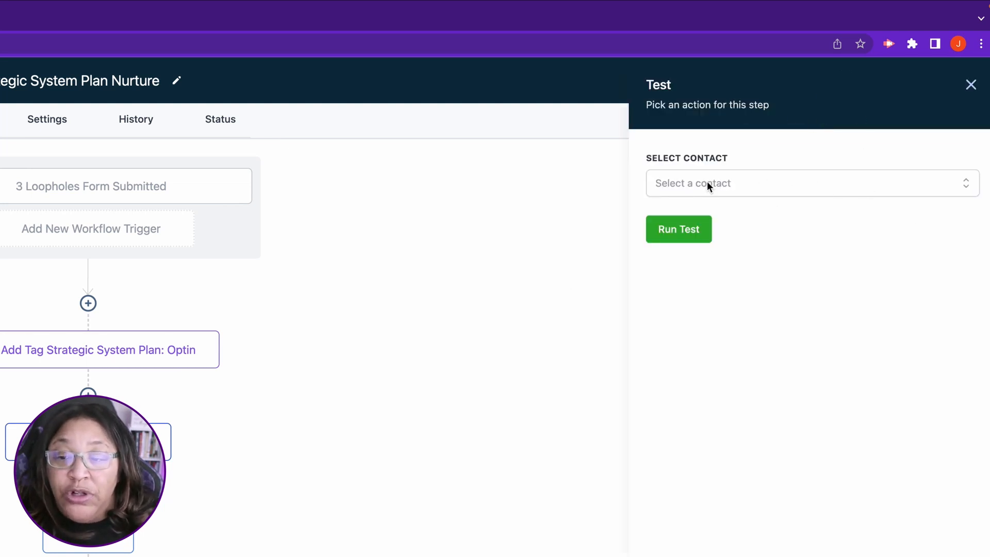
left_click(757, 187)
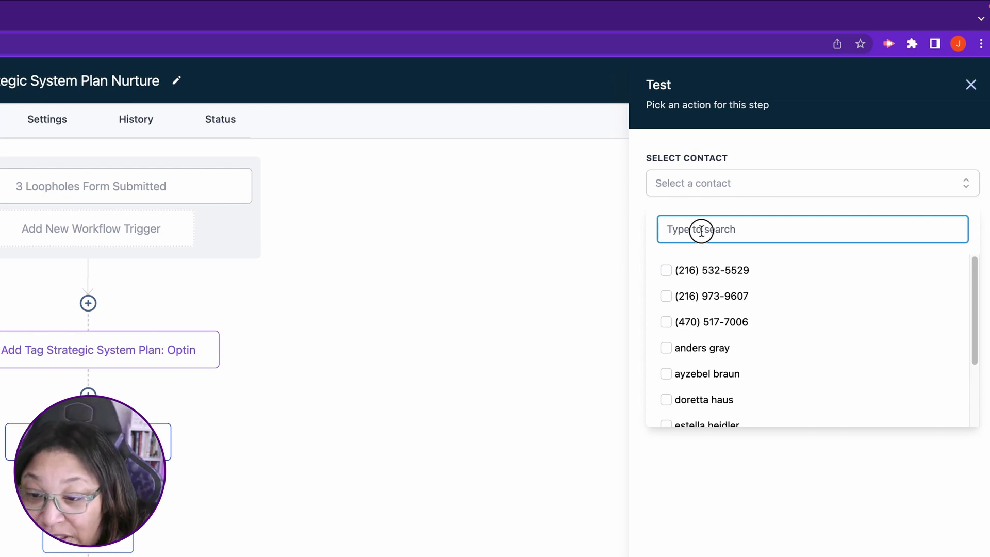
type("jeni")
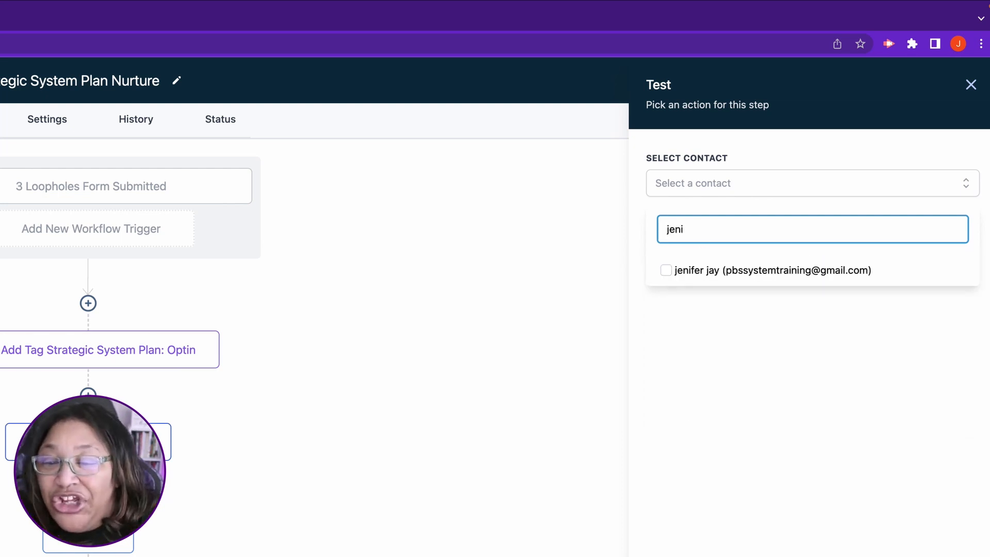
left_click(670, 270)
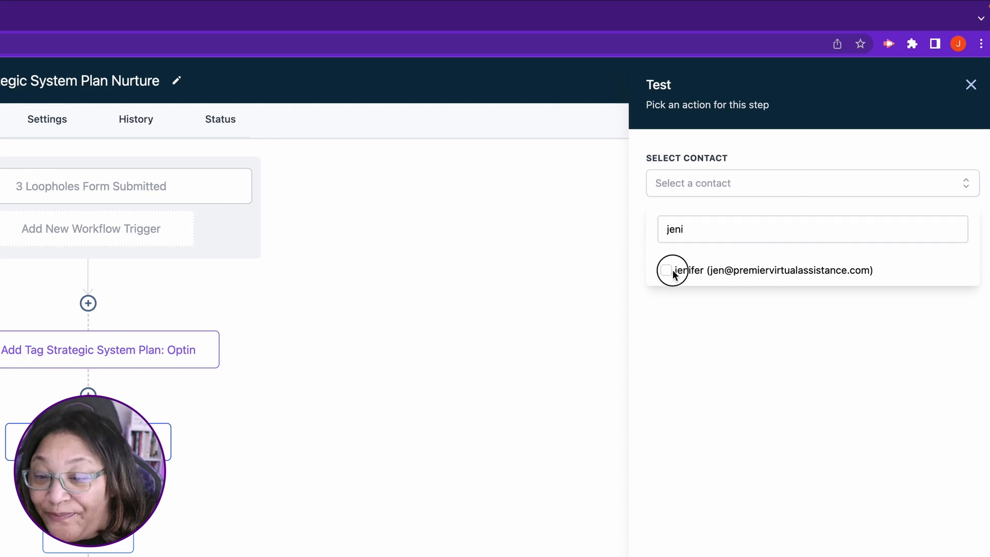
left_click(665, 271)
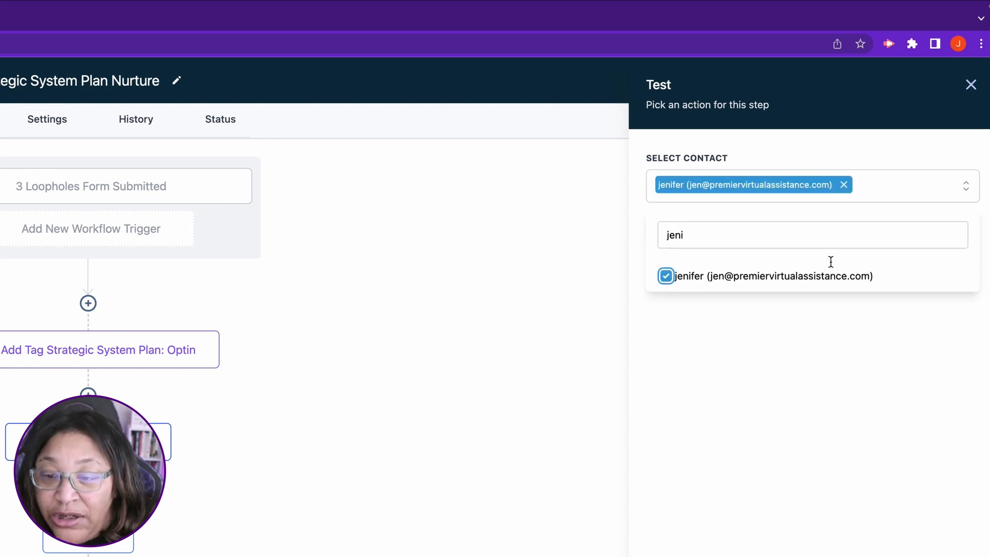
left_click(783, 416)
left_click(681, 244)
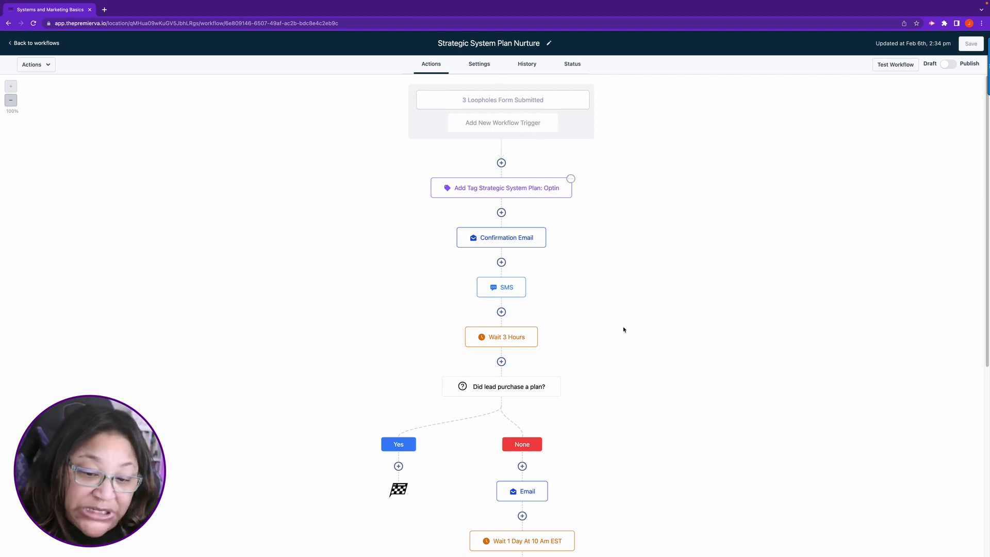
Step: Examine the workflow's action logs and the options of their action type and status filters
left_click(529, 65)
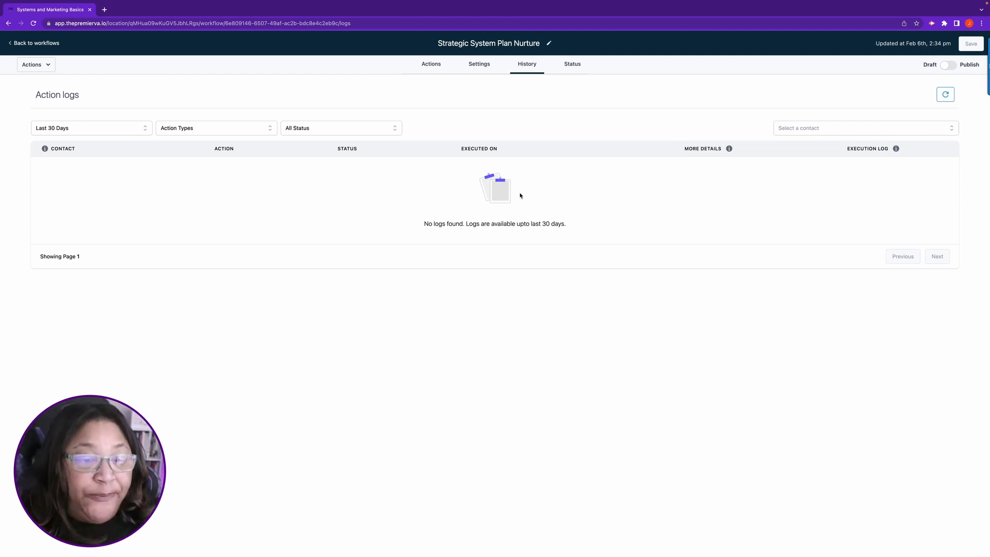
left_click(268, 129)
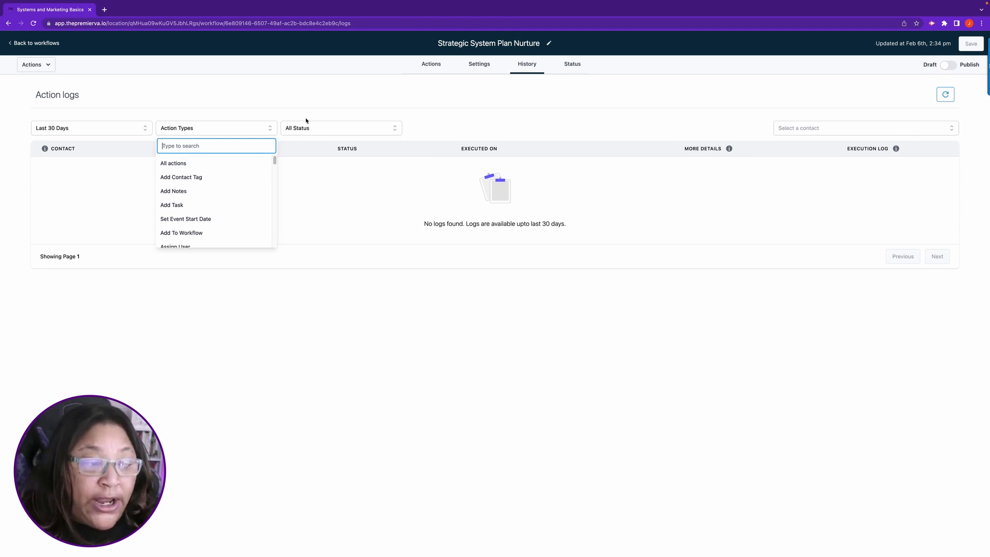
left_click(385, 122)
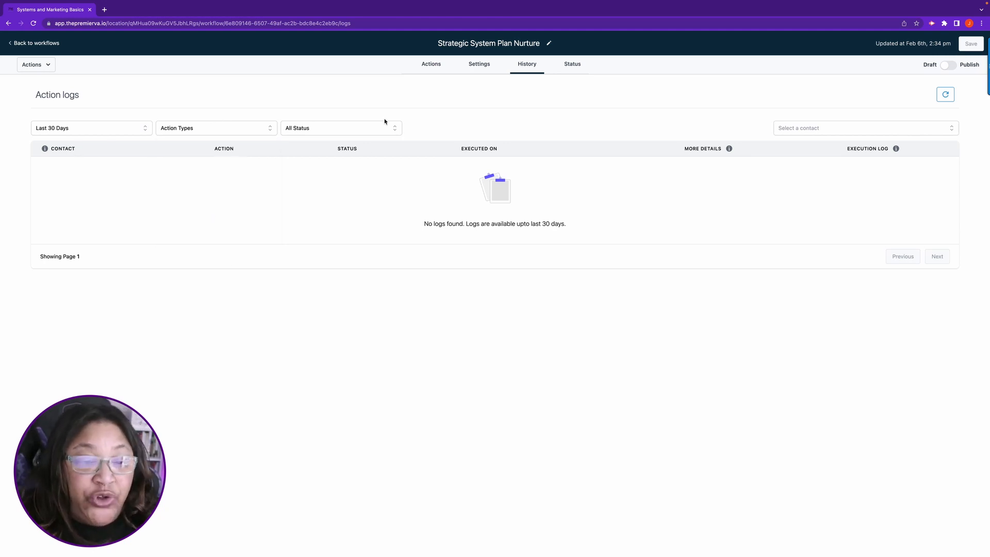
left_click(382, 127)
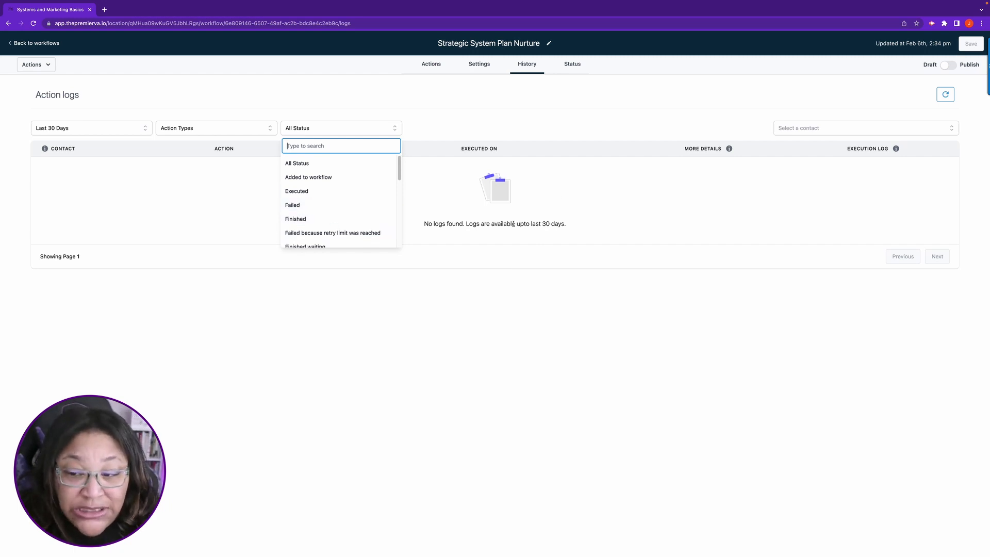
left_click(454, 126)
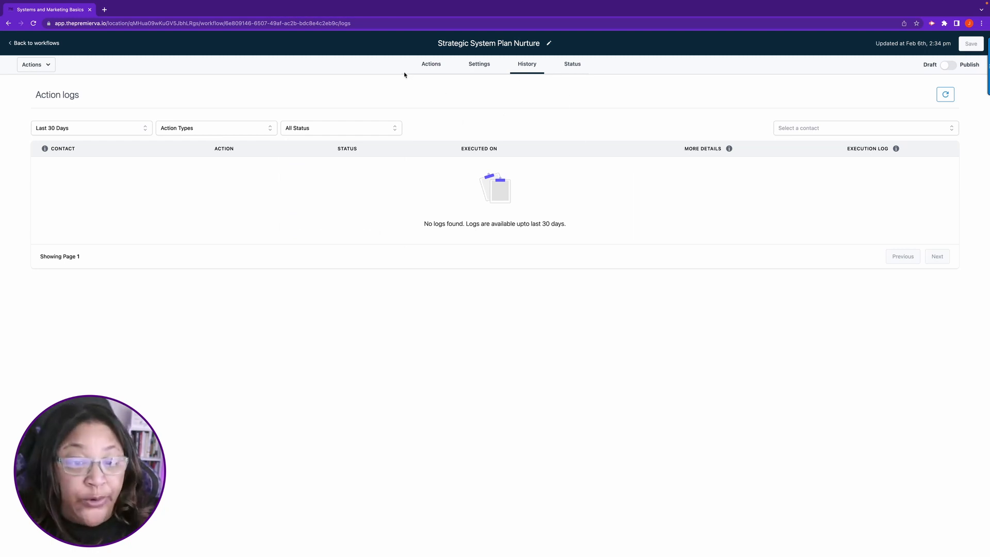
Step: Switch the workflow from Draft to Publish and save it
left_click(426, 63)
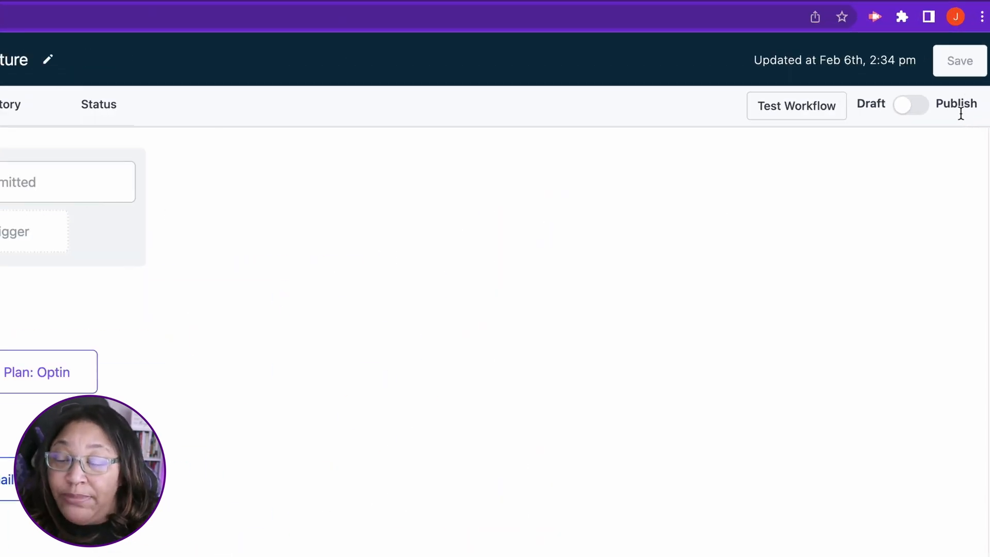
left_click(905, 104)
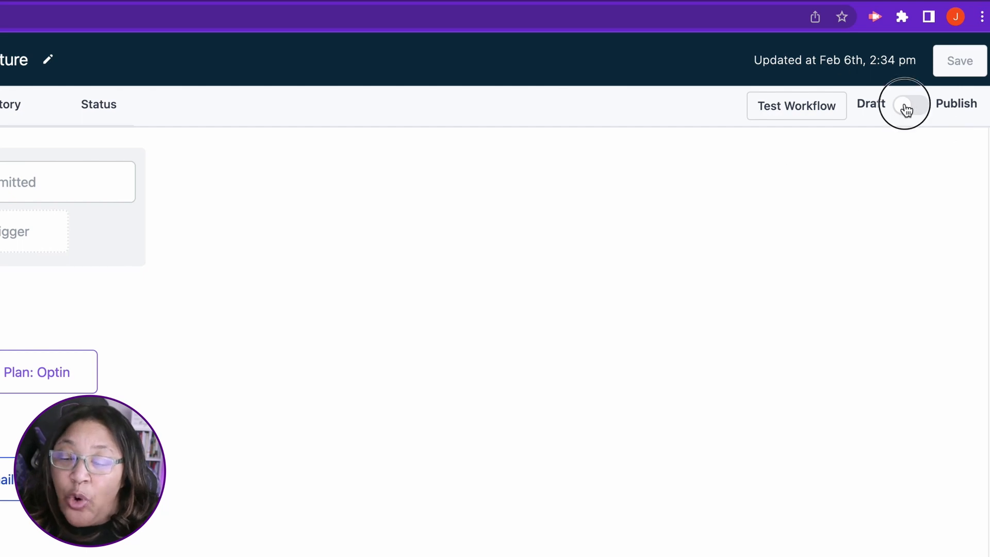
left_click(966, 68)
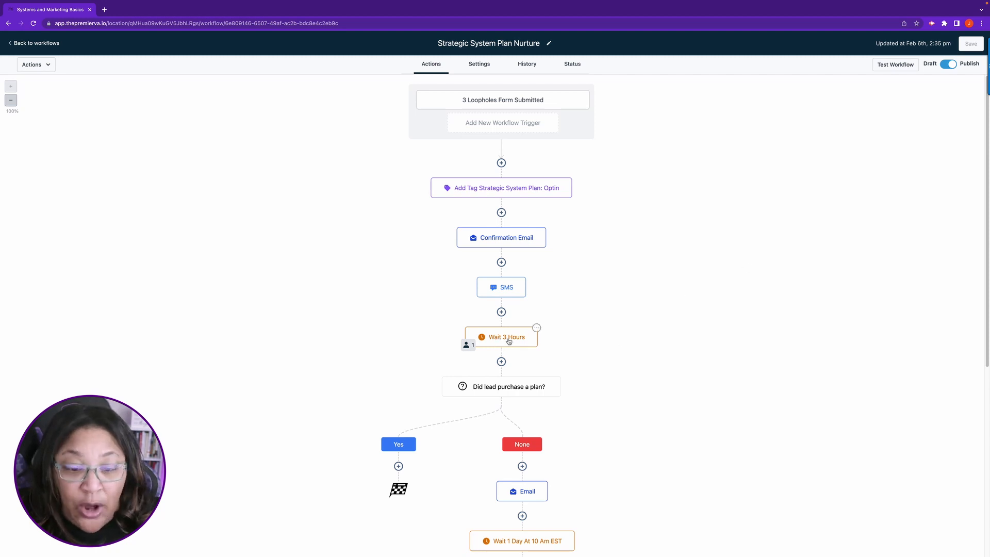
Step: Check the test contact's entries in the action logs and view the event details of the SMS action
left_click(527, 65)
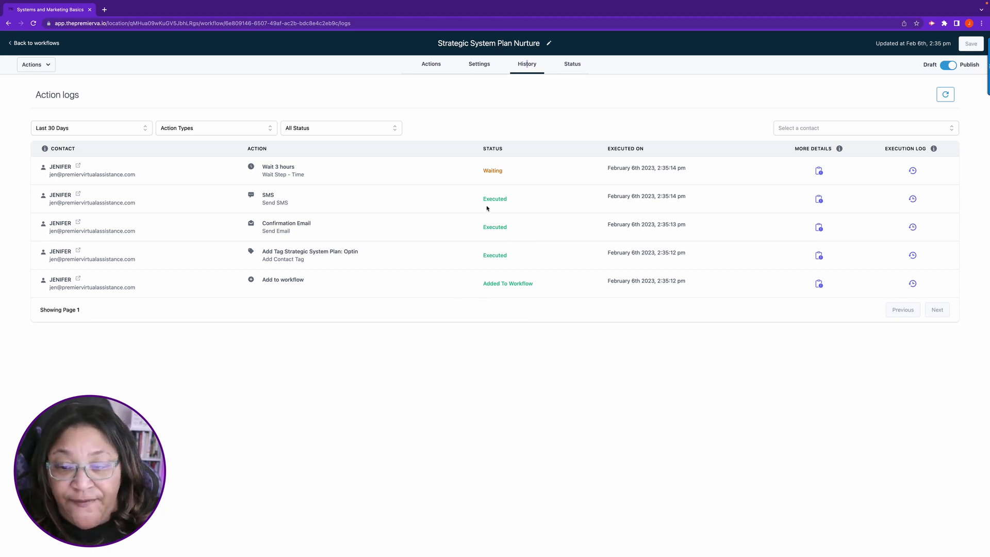
left_click(819, 199)
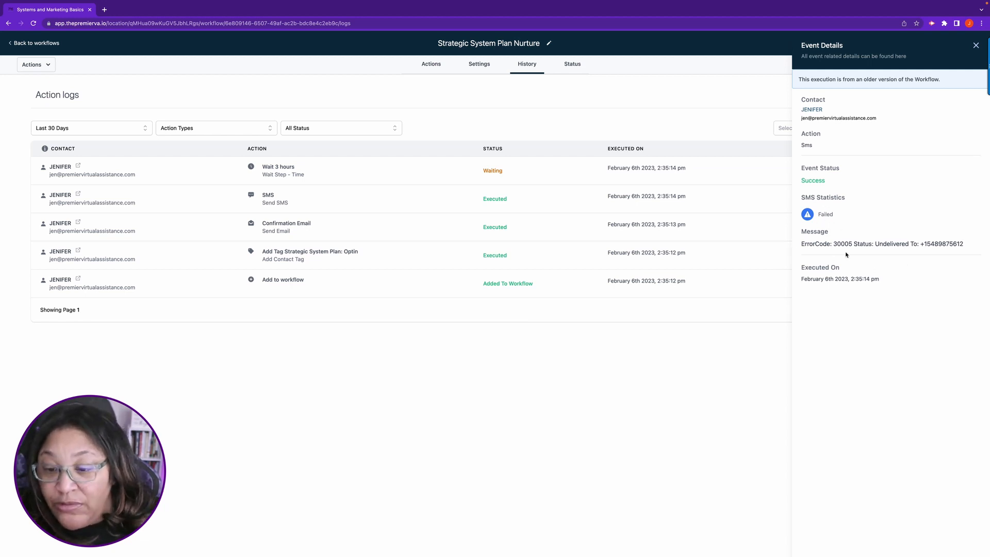
left_click(976, 46)
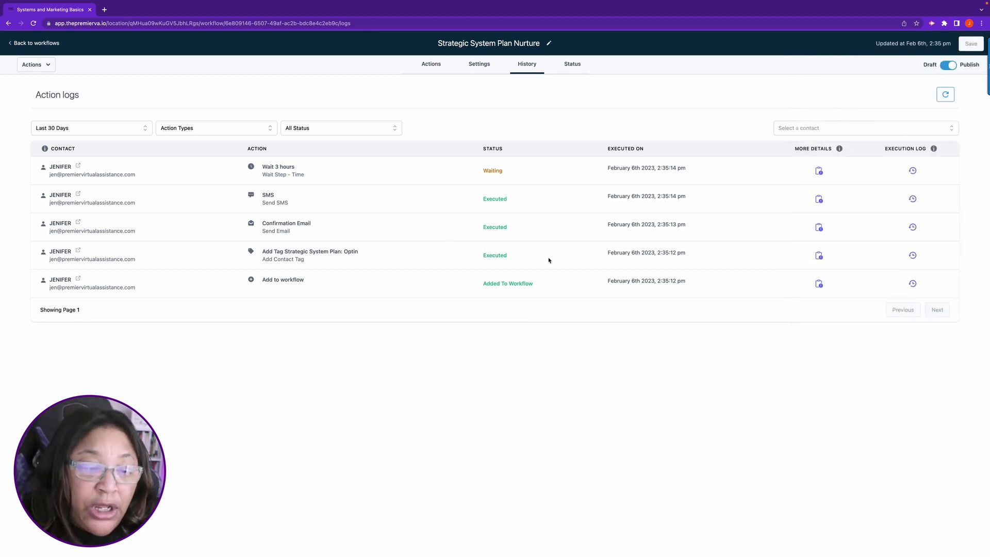